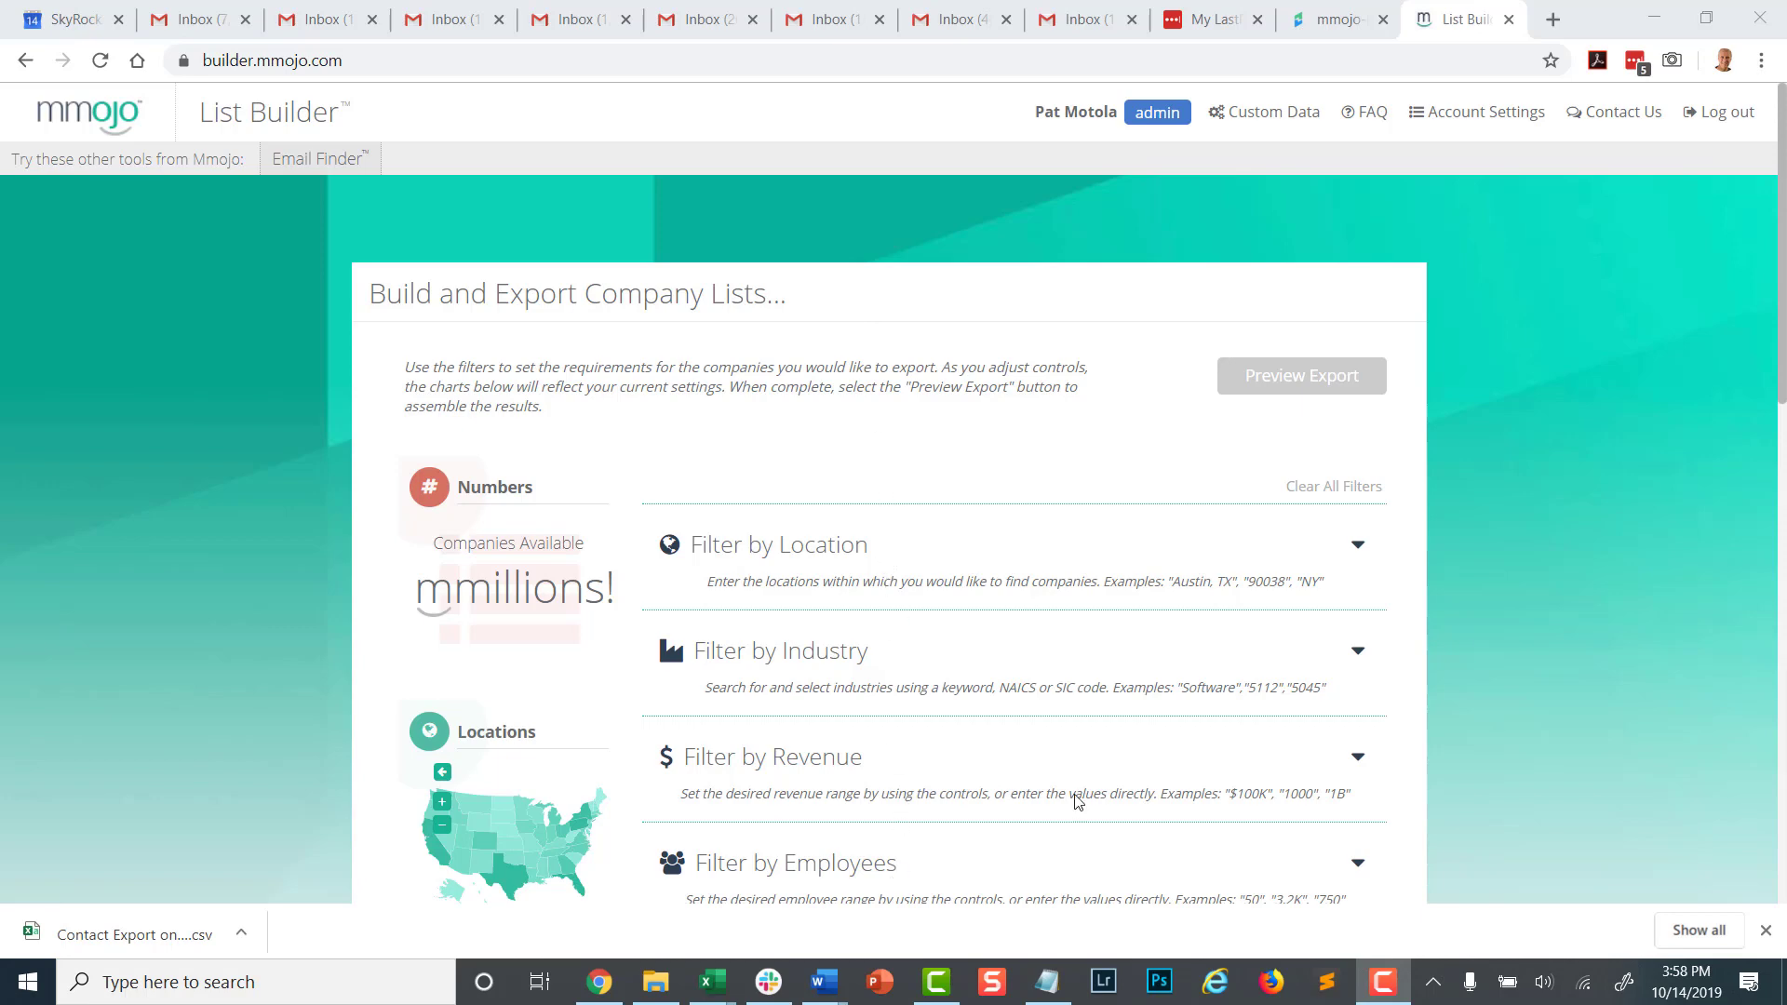
Filter the company list by location and add Austin, TX, US
drag(1781, 368, 1744, 424)
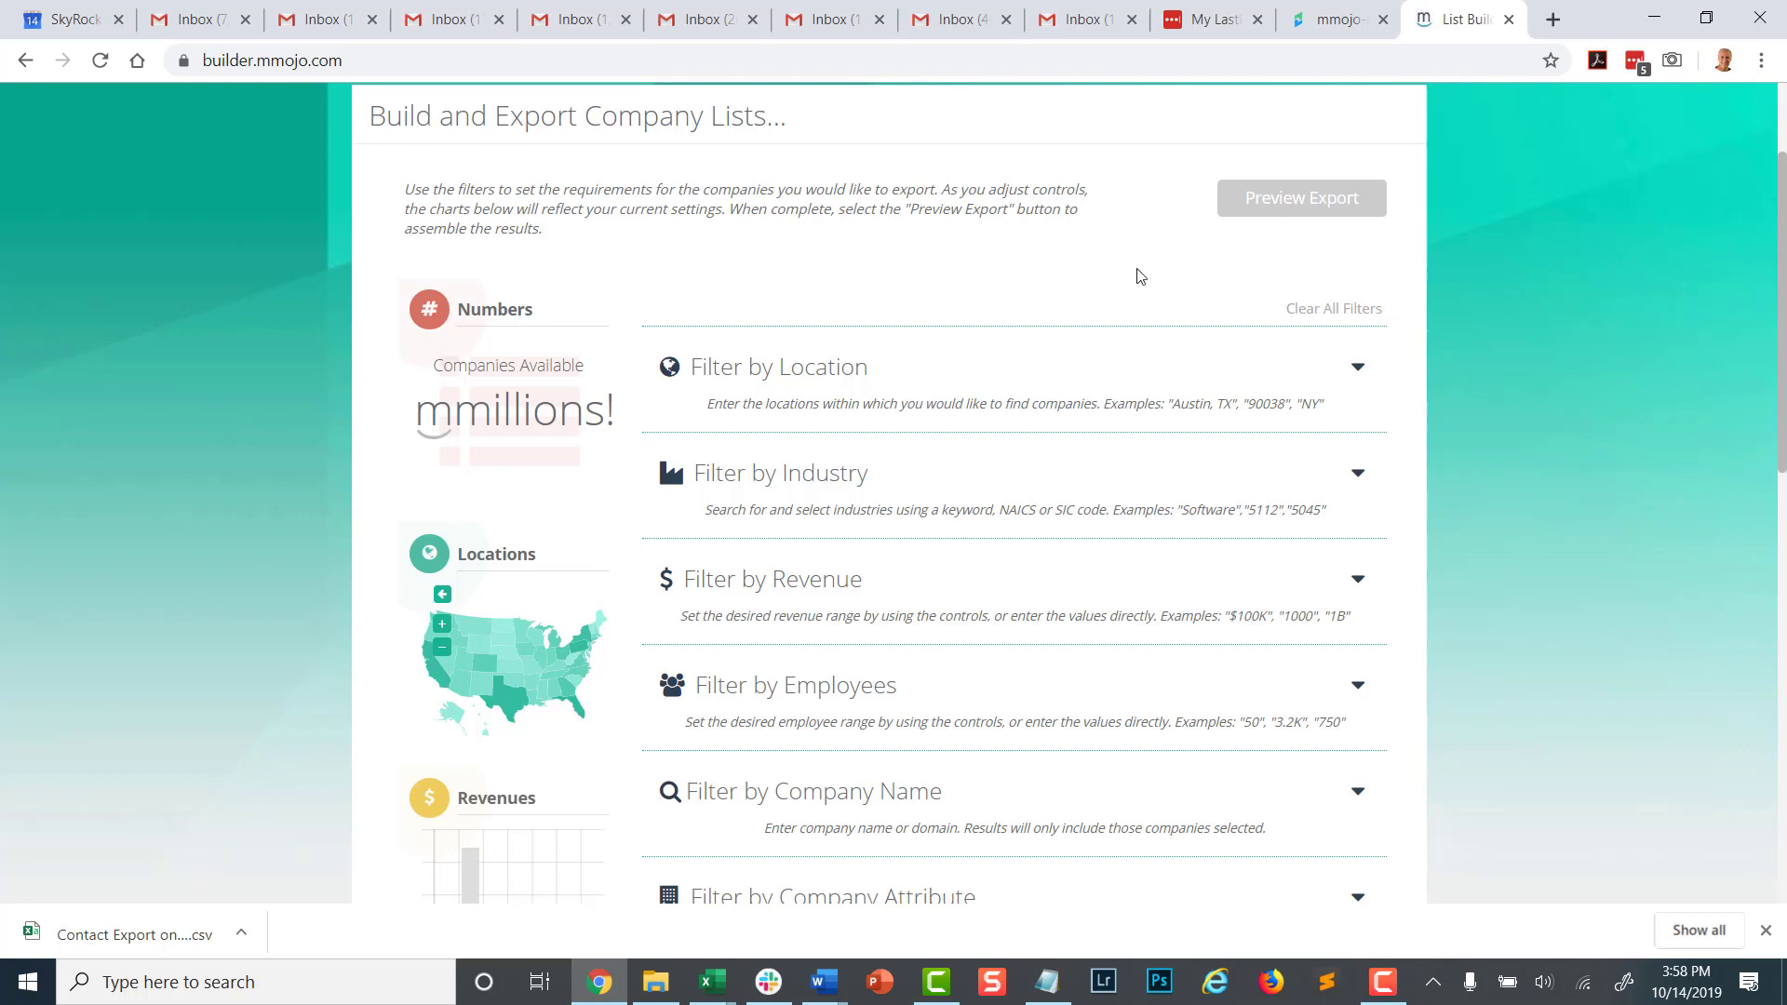
click(1359, 369)
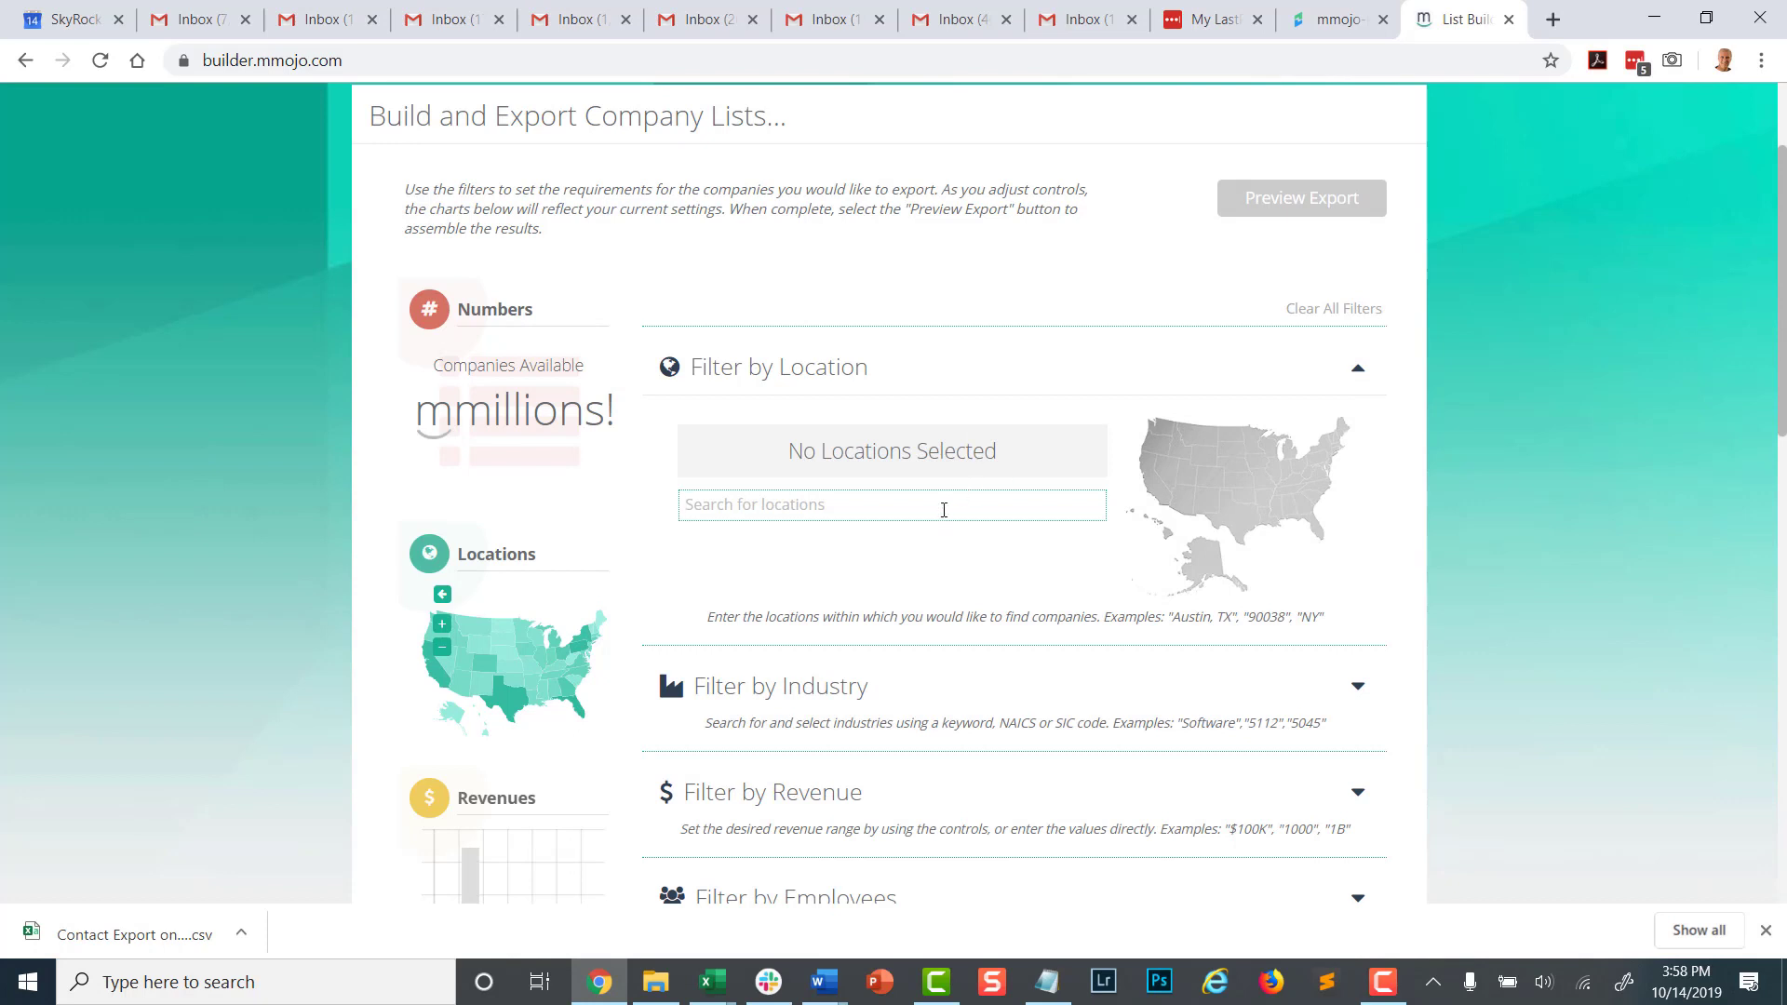
text(asut)
key(BackSpace)
key(BackSpace)
key(BackSpace)
text(su)
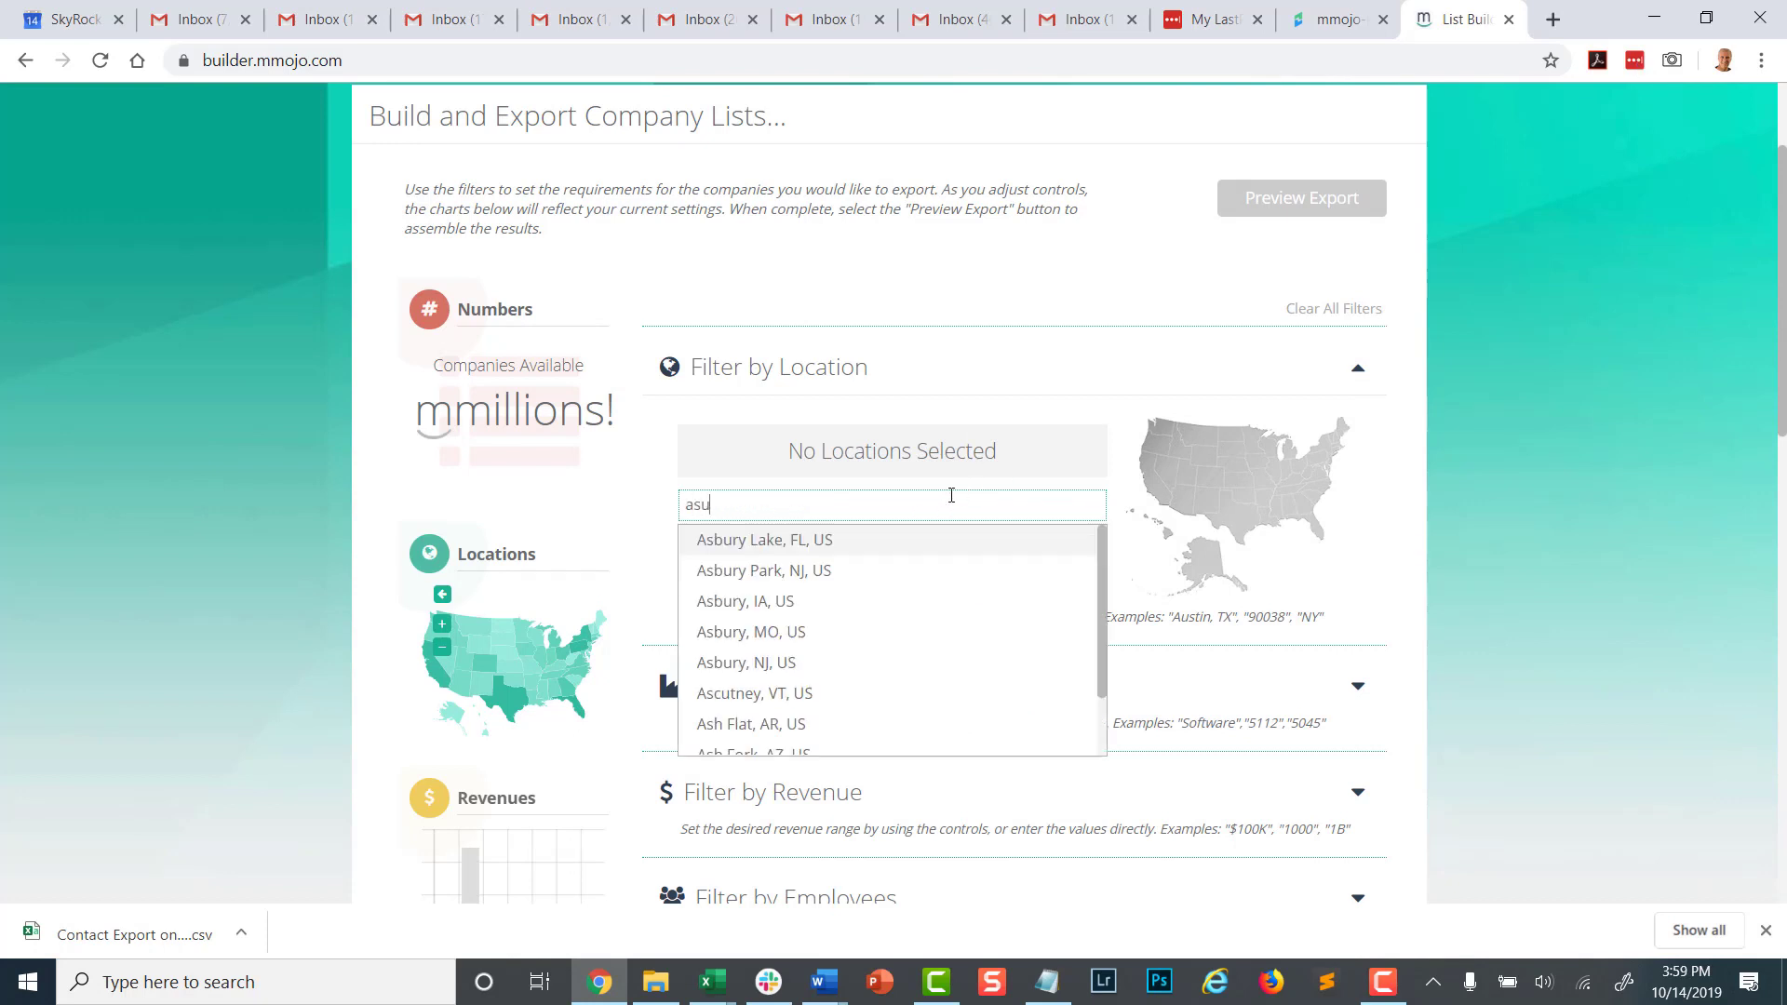
text(stin)
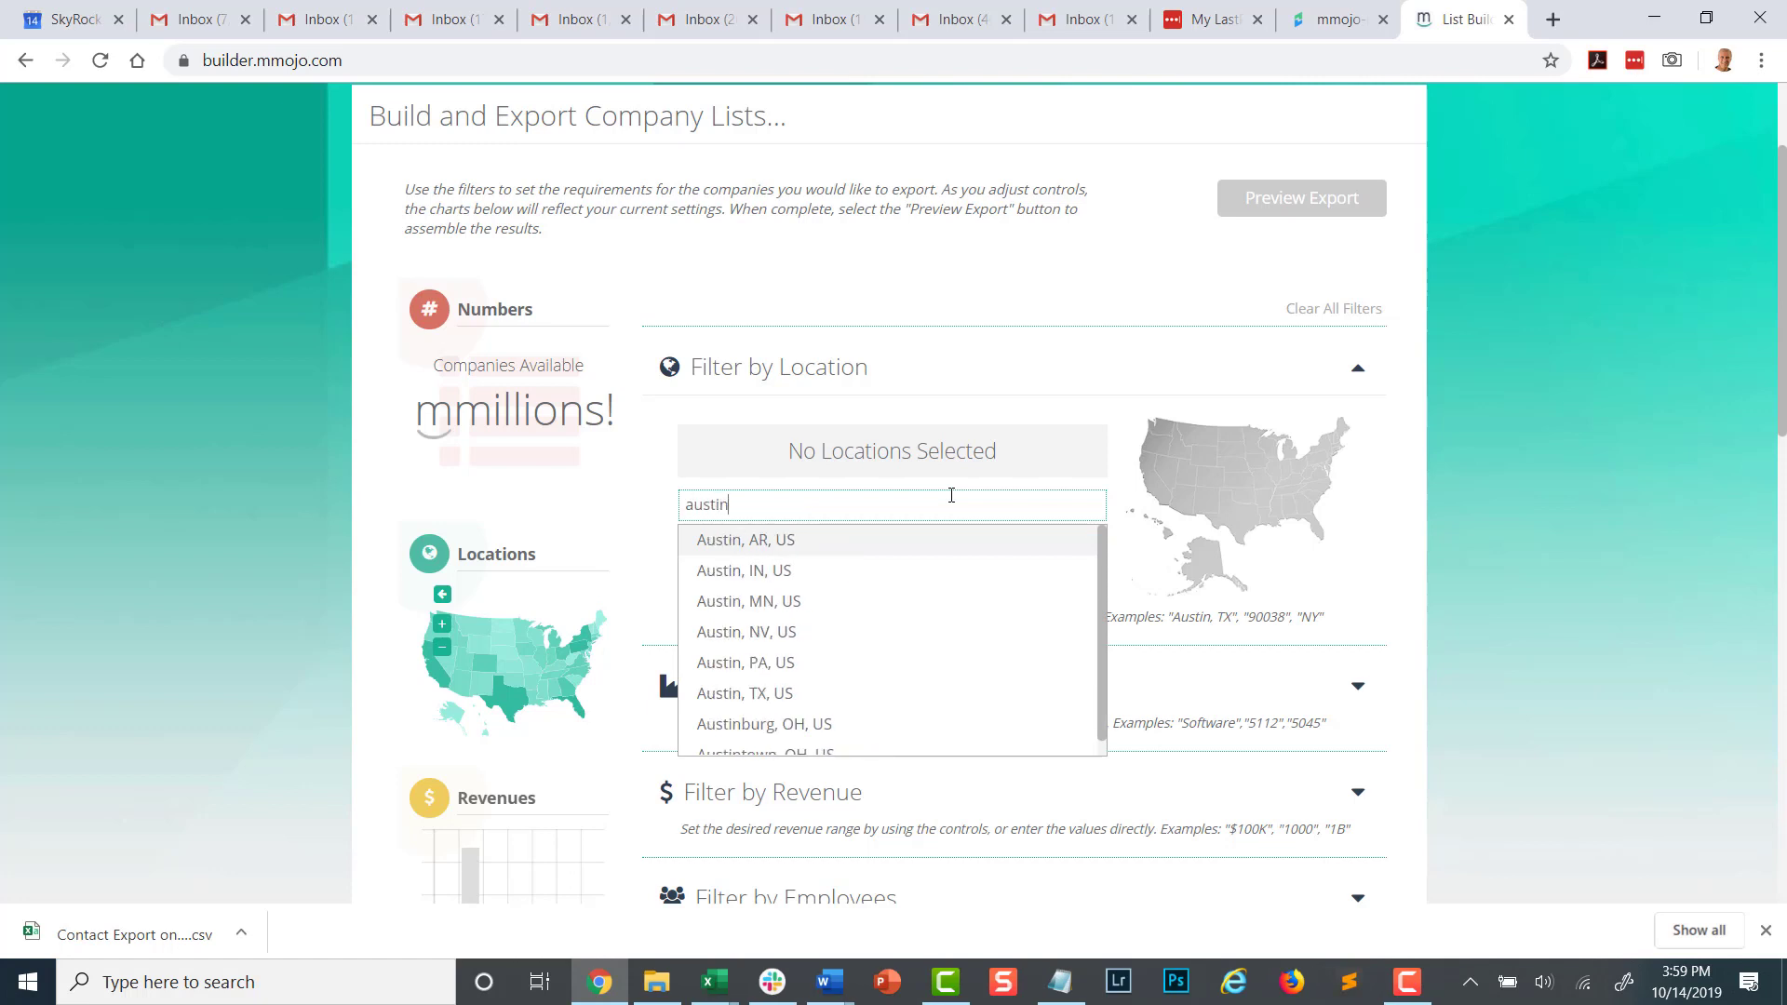
click(732, 693)
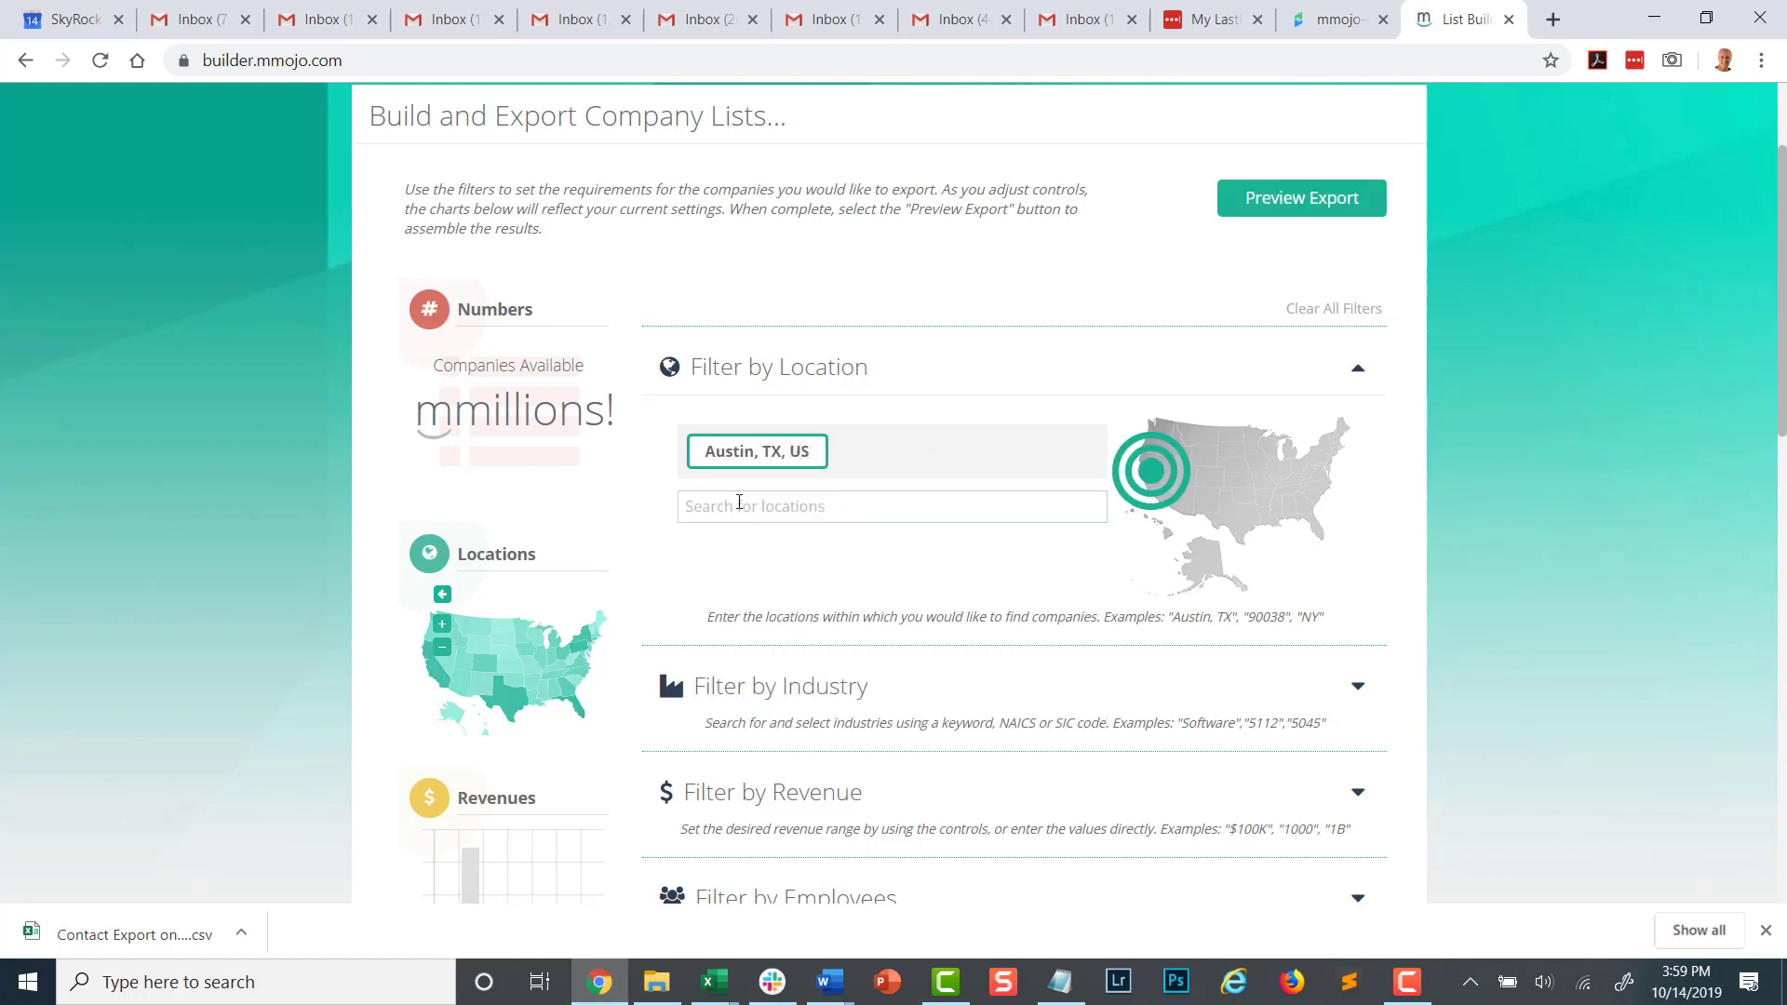
Add California, US and the state of Arkansas (AR, US) to the location filter
click(738, 508)
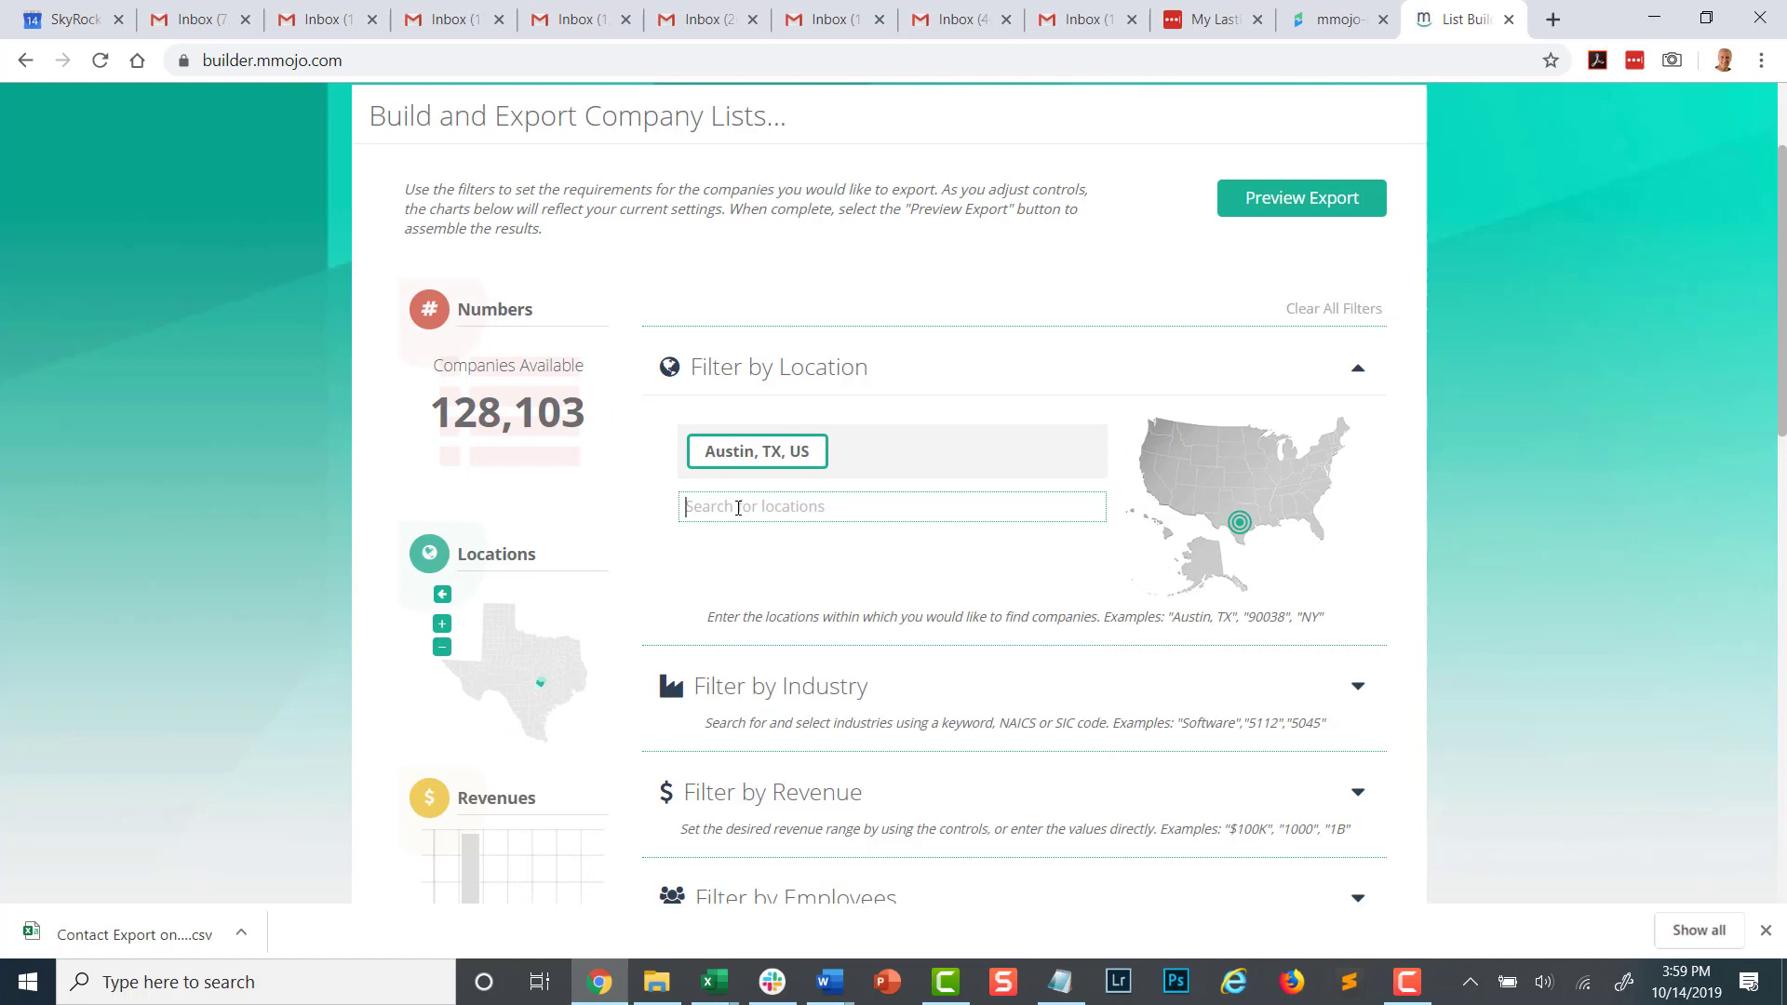
text(calif)
click(735, 540)
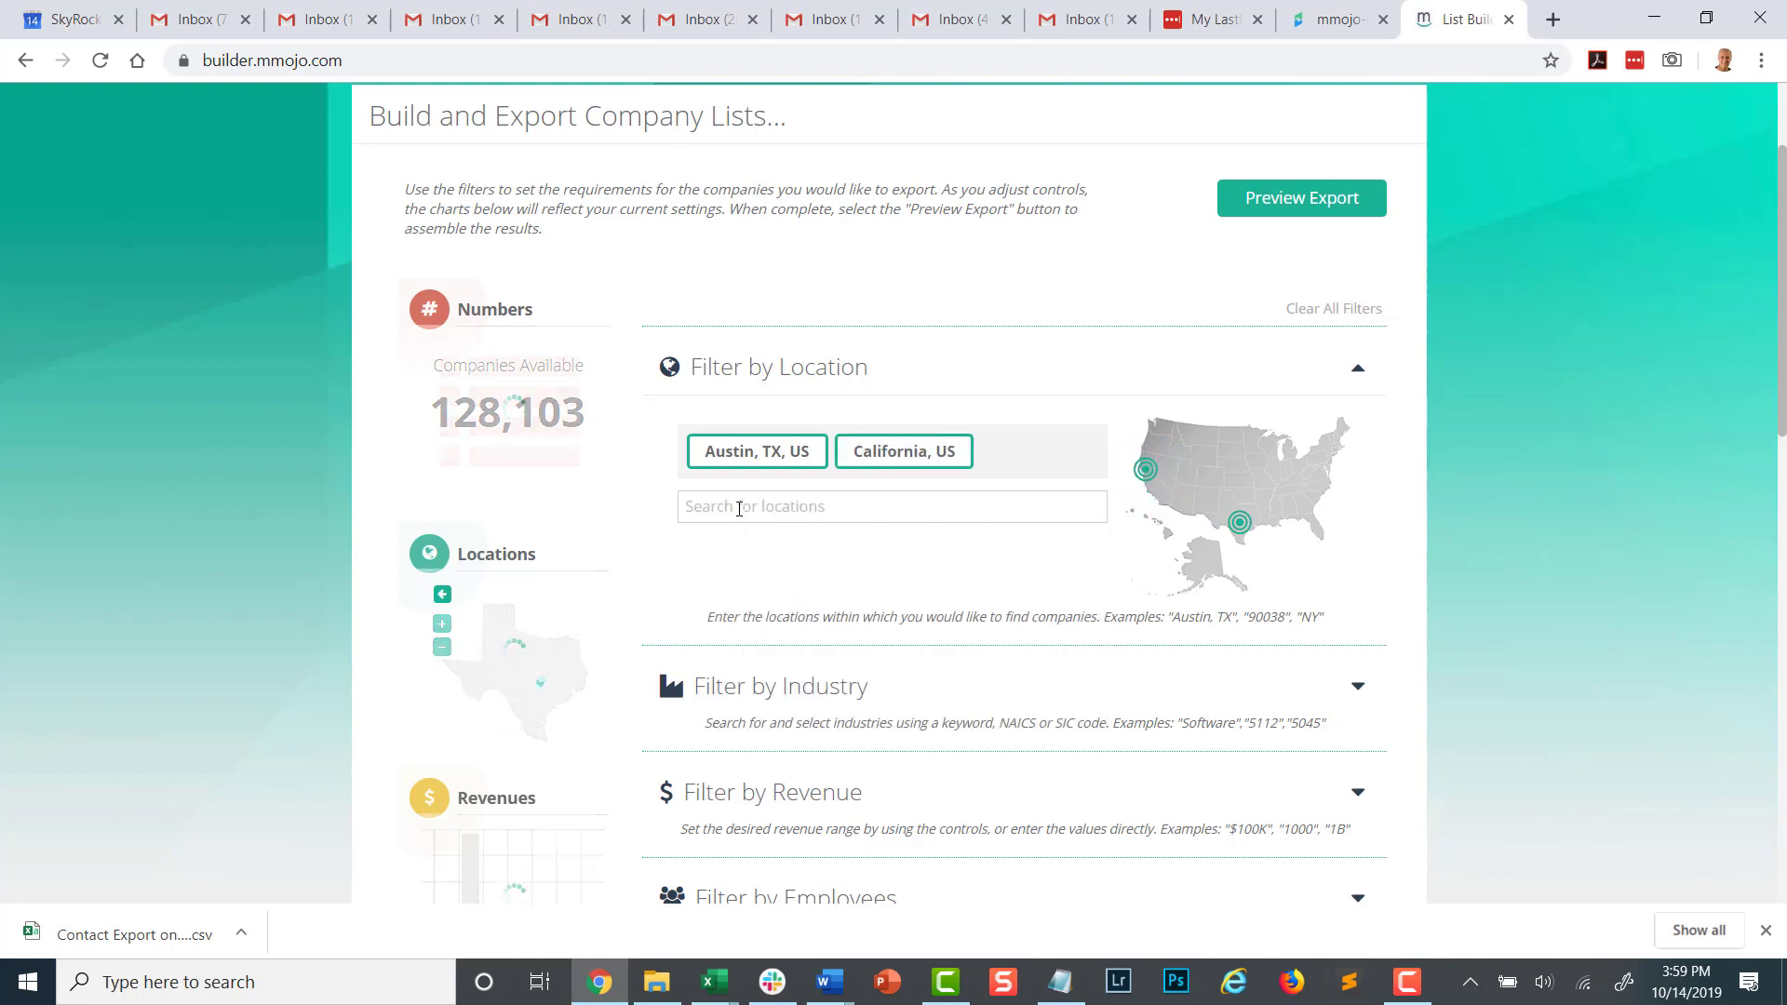
click(738, 508)
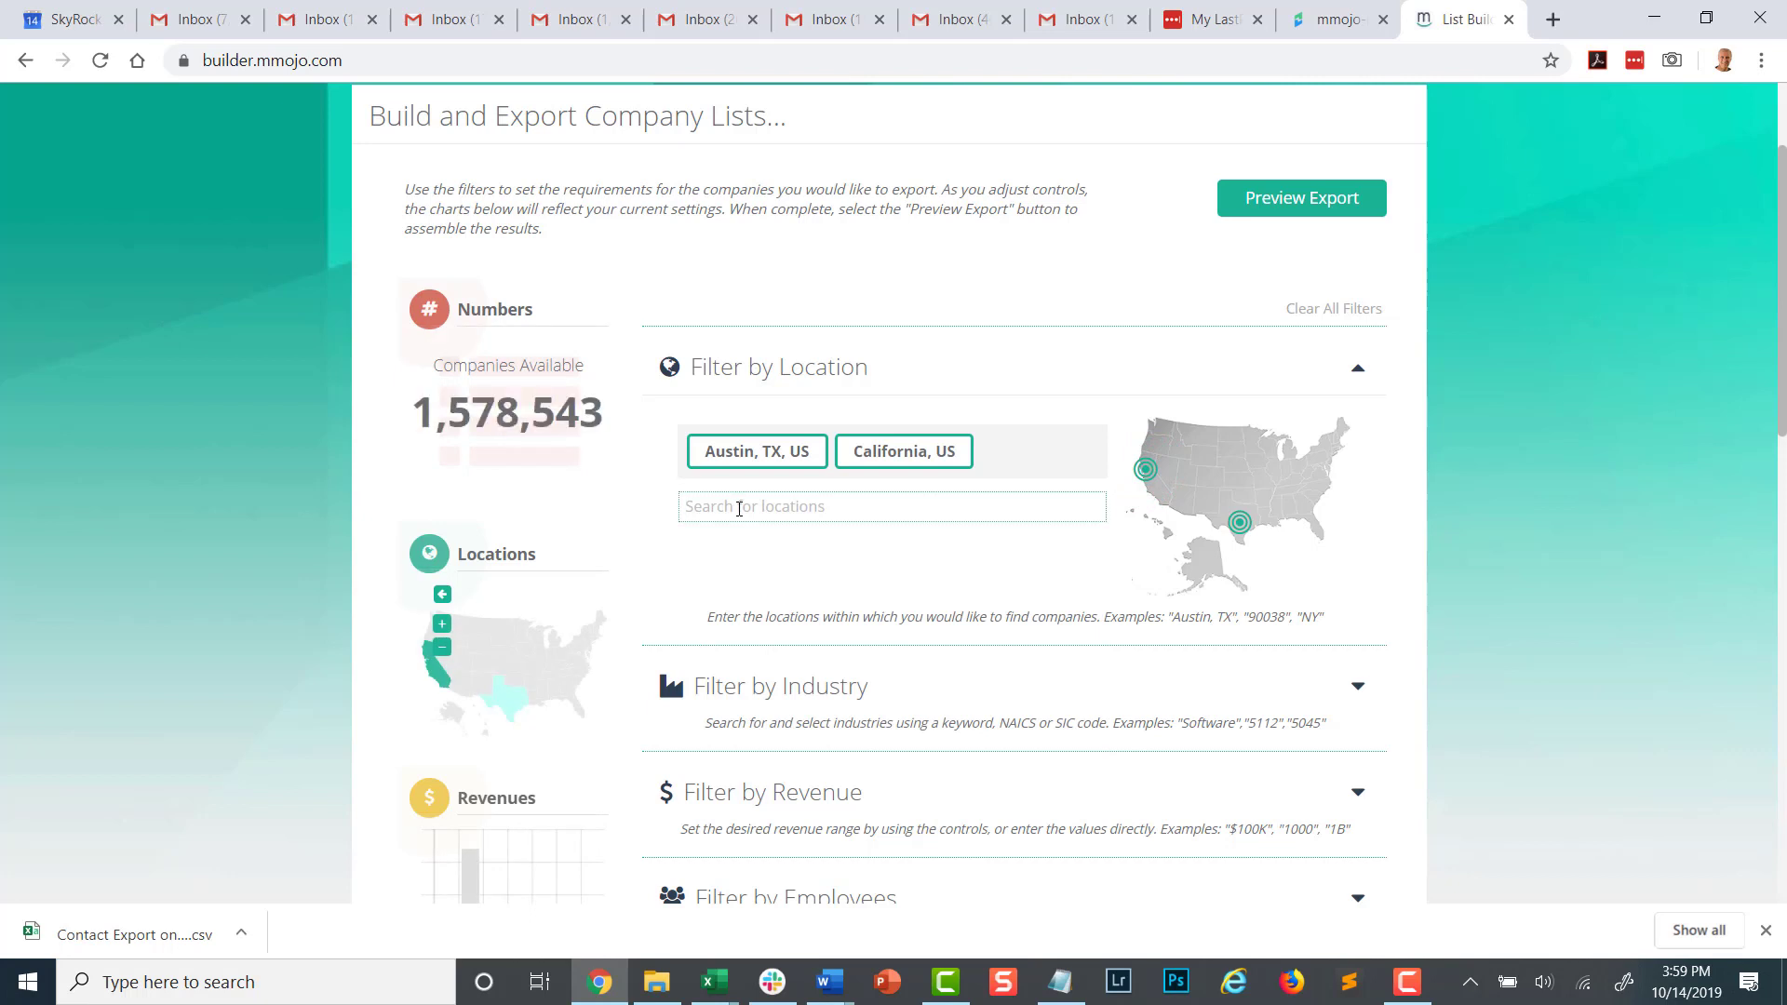
text(are)
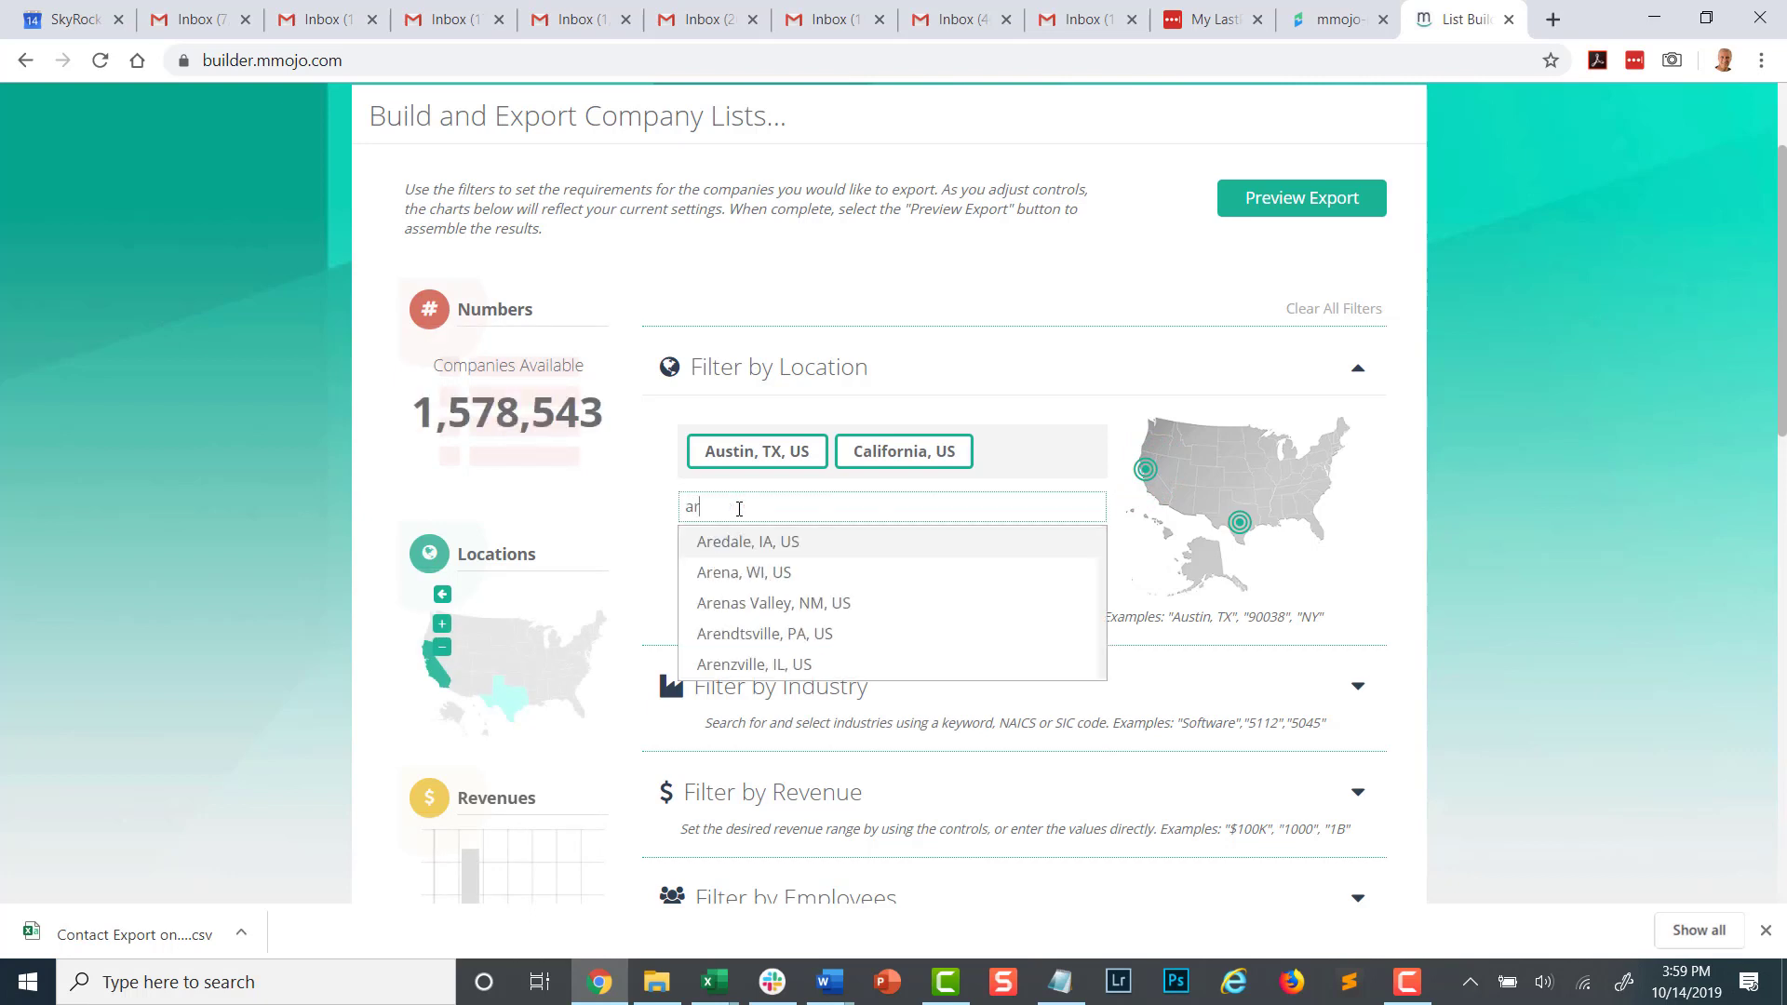
click(734, 540)
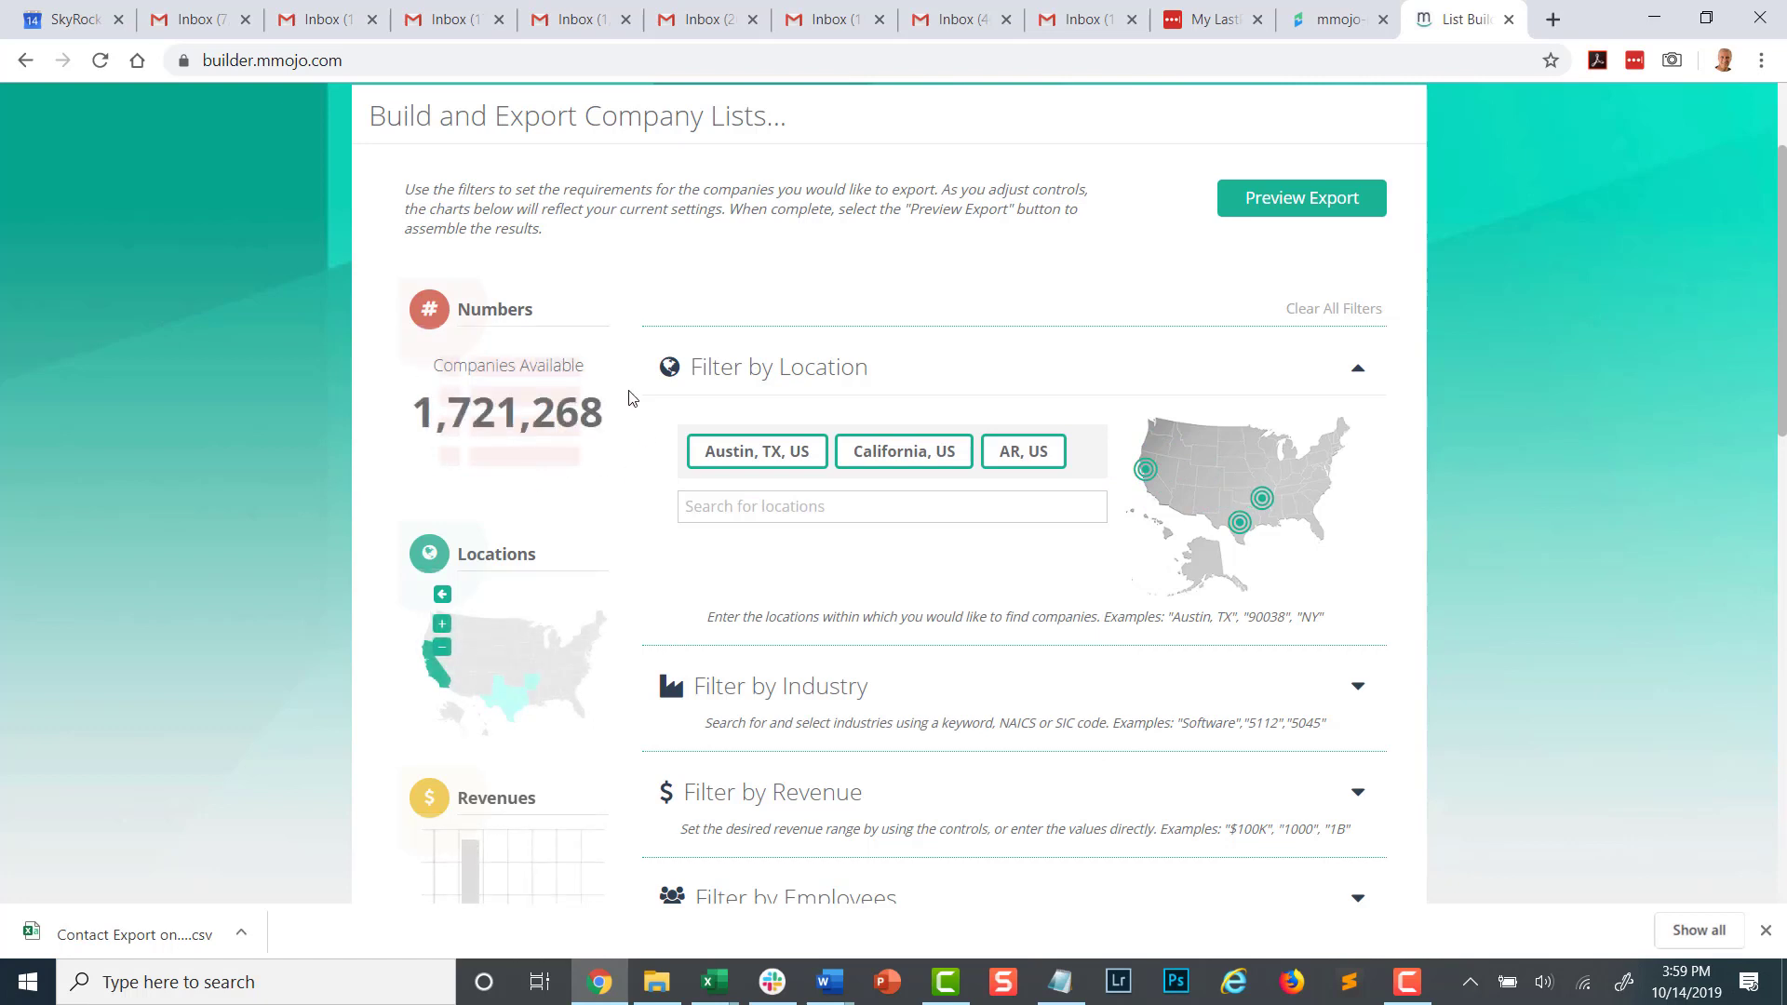
Add the state of Oregon, US to the location filter
click(772, 513)
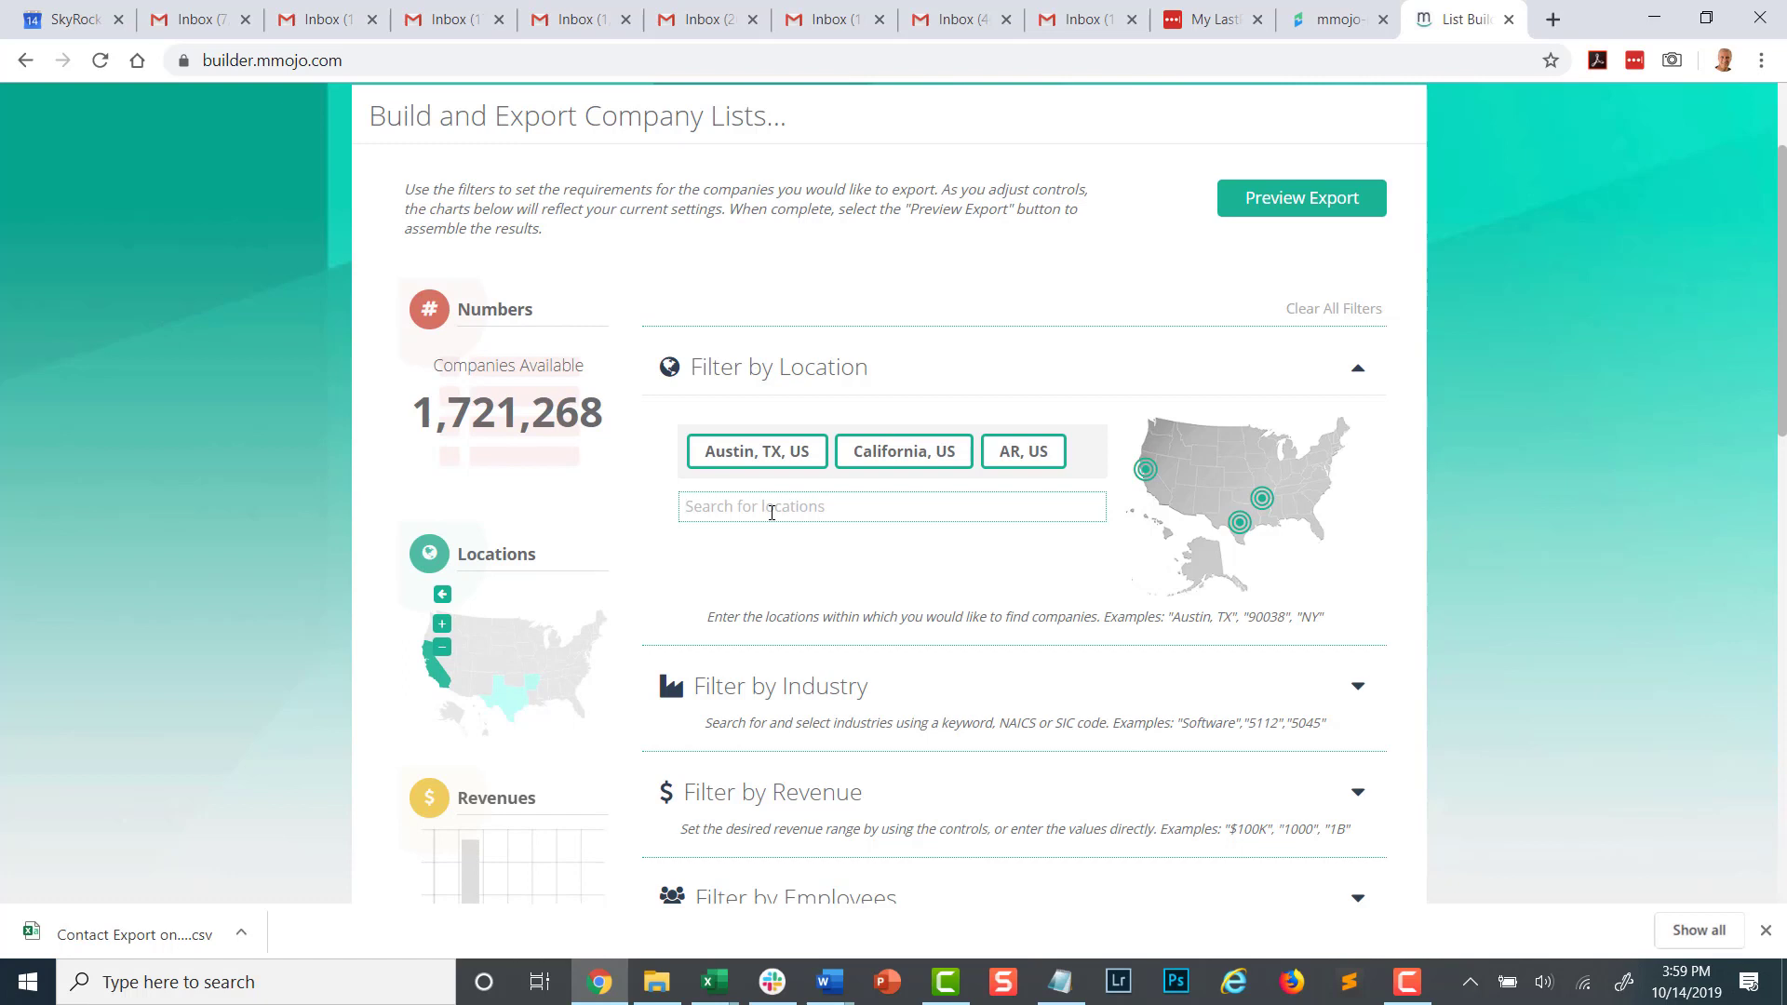
text(oreg)
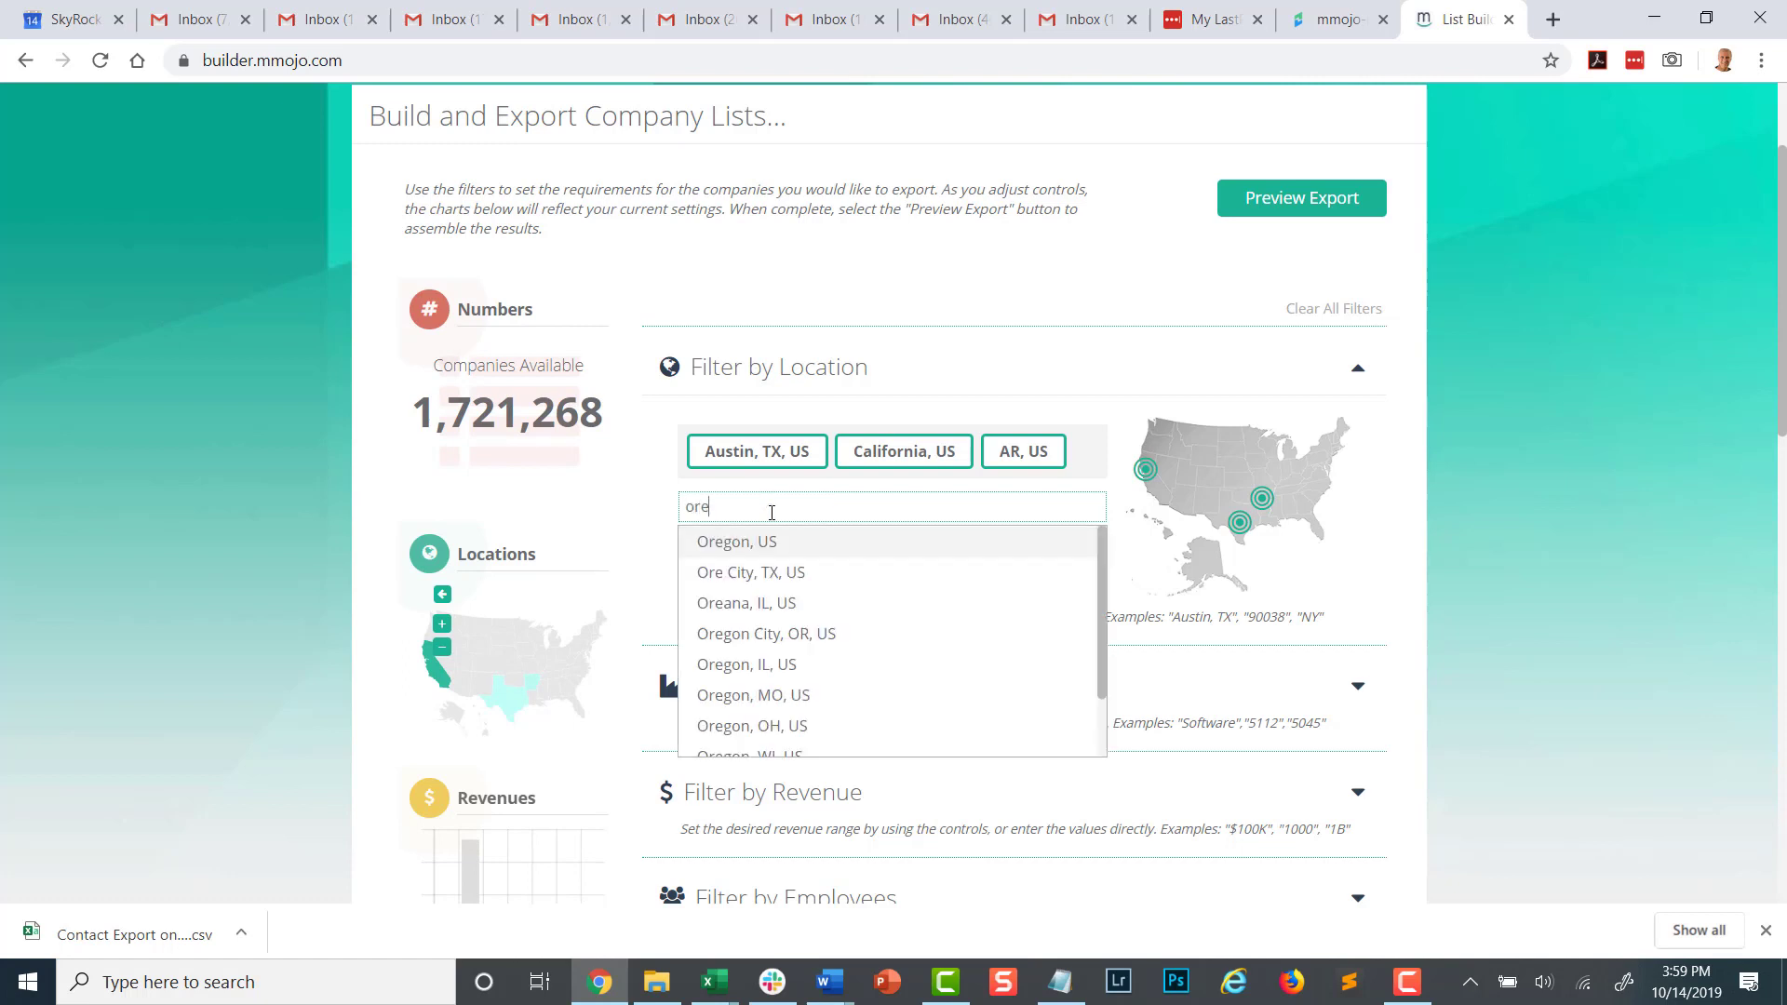
click(758, 543)
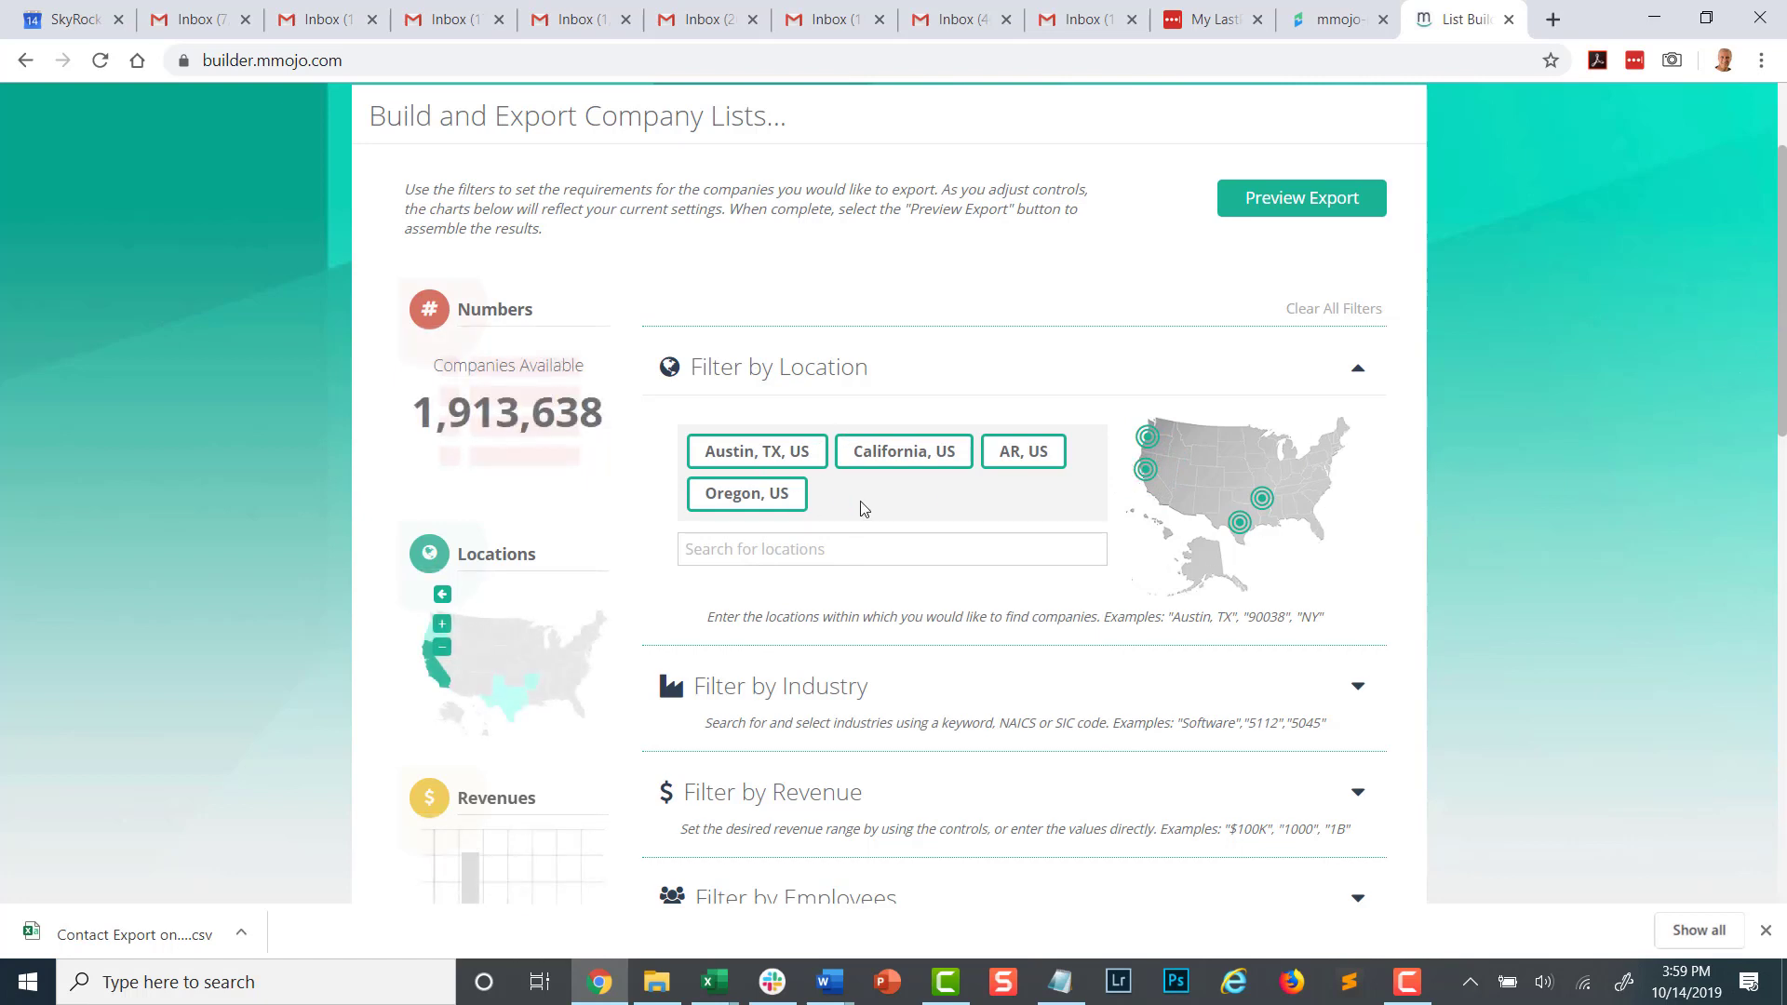
Search the industry filter for computer and add NAICS 334 Computer and Electronic Product Manufacturing
drag(1785, 270, 1755, 399)
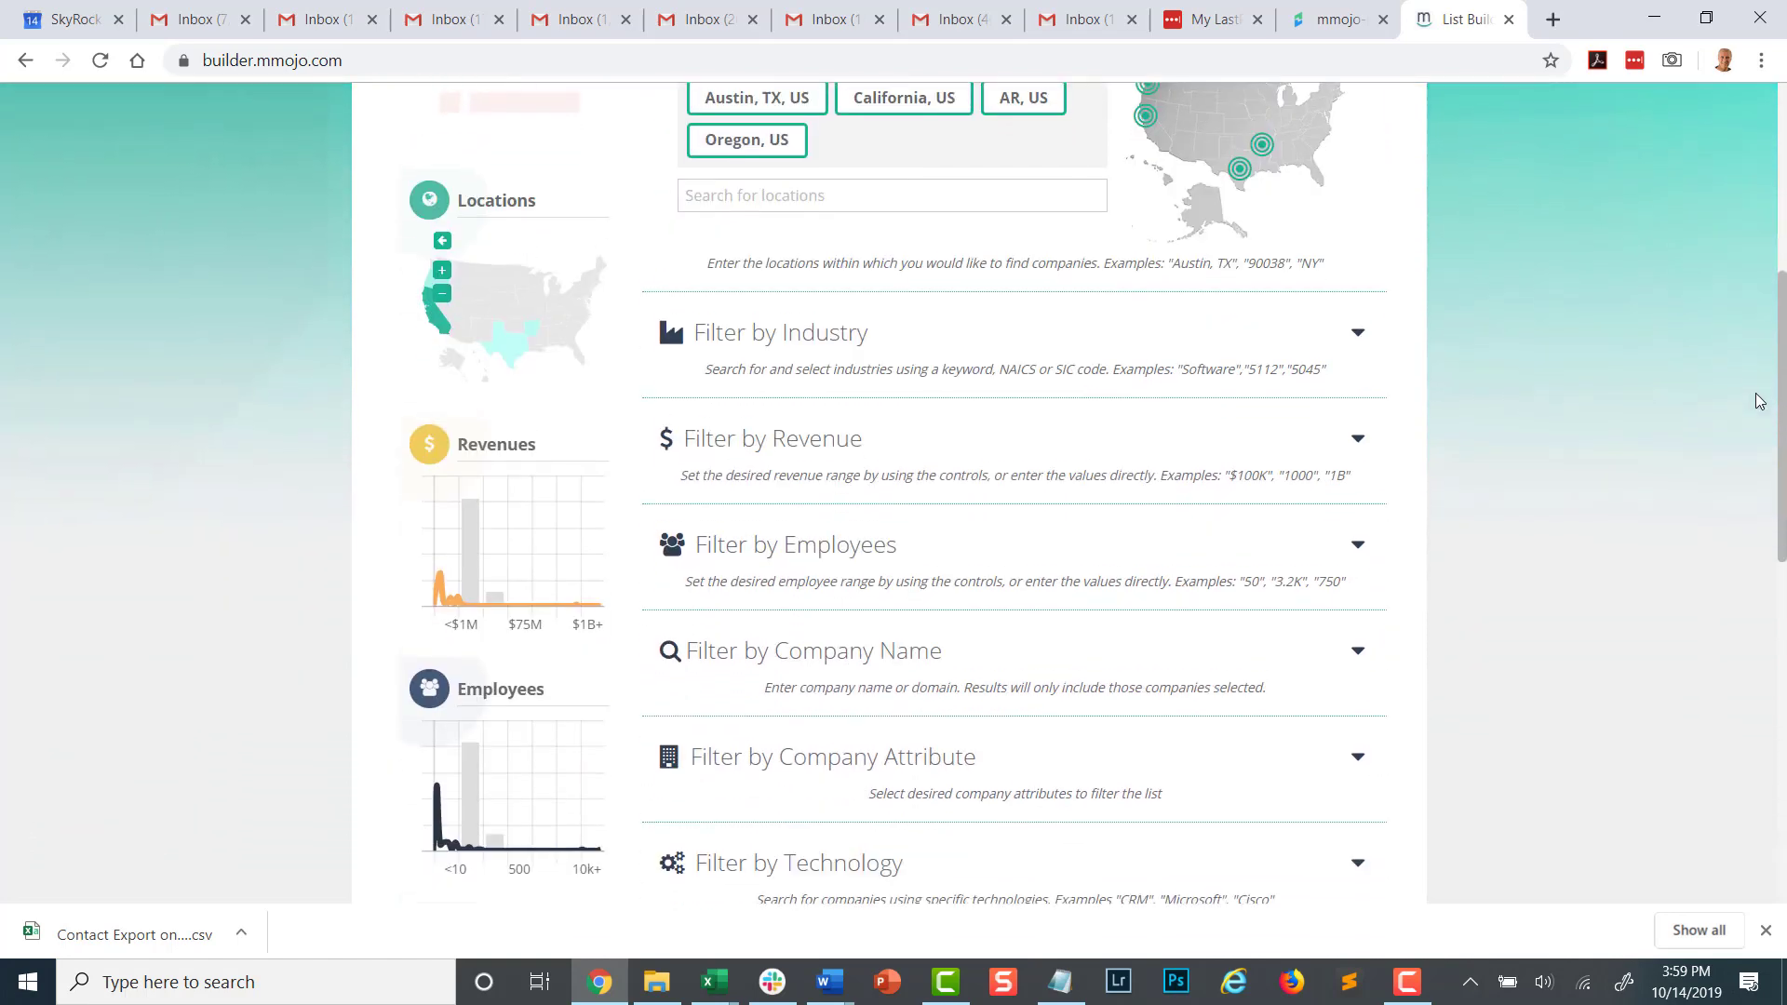
click(1358, 327)
click(746, 458)
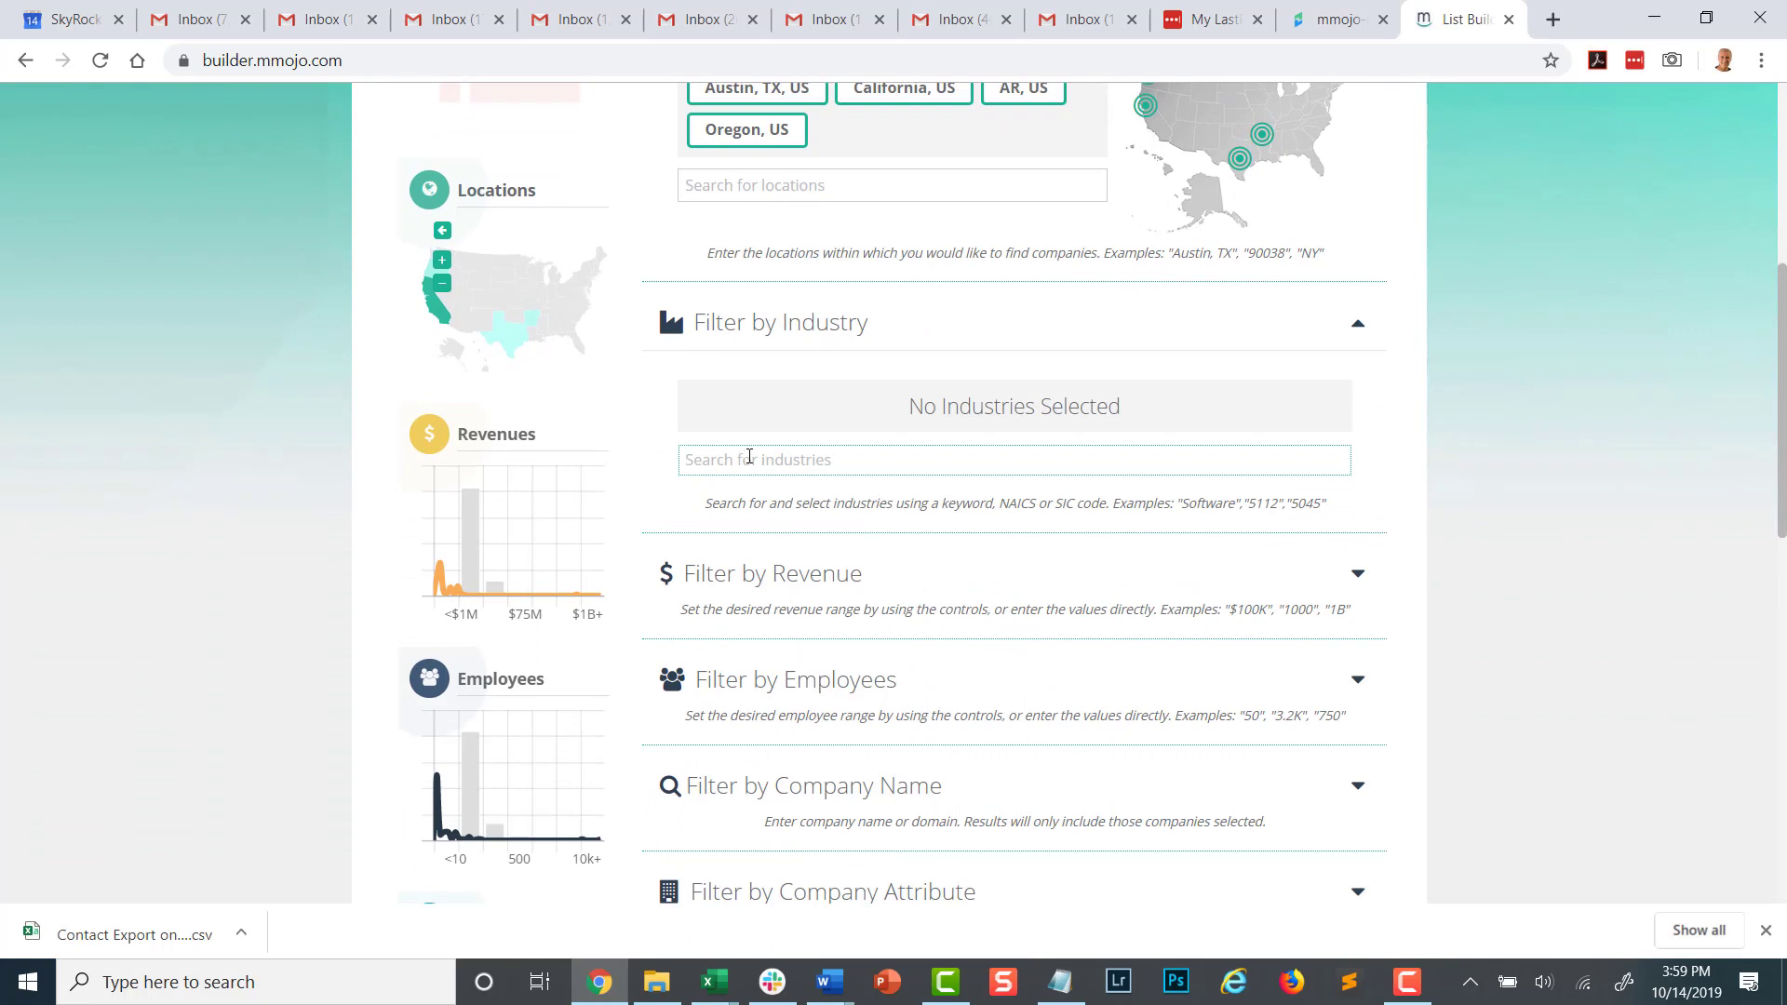
text(scomput)
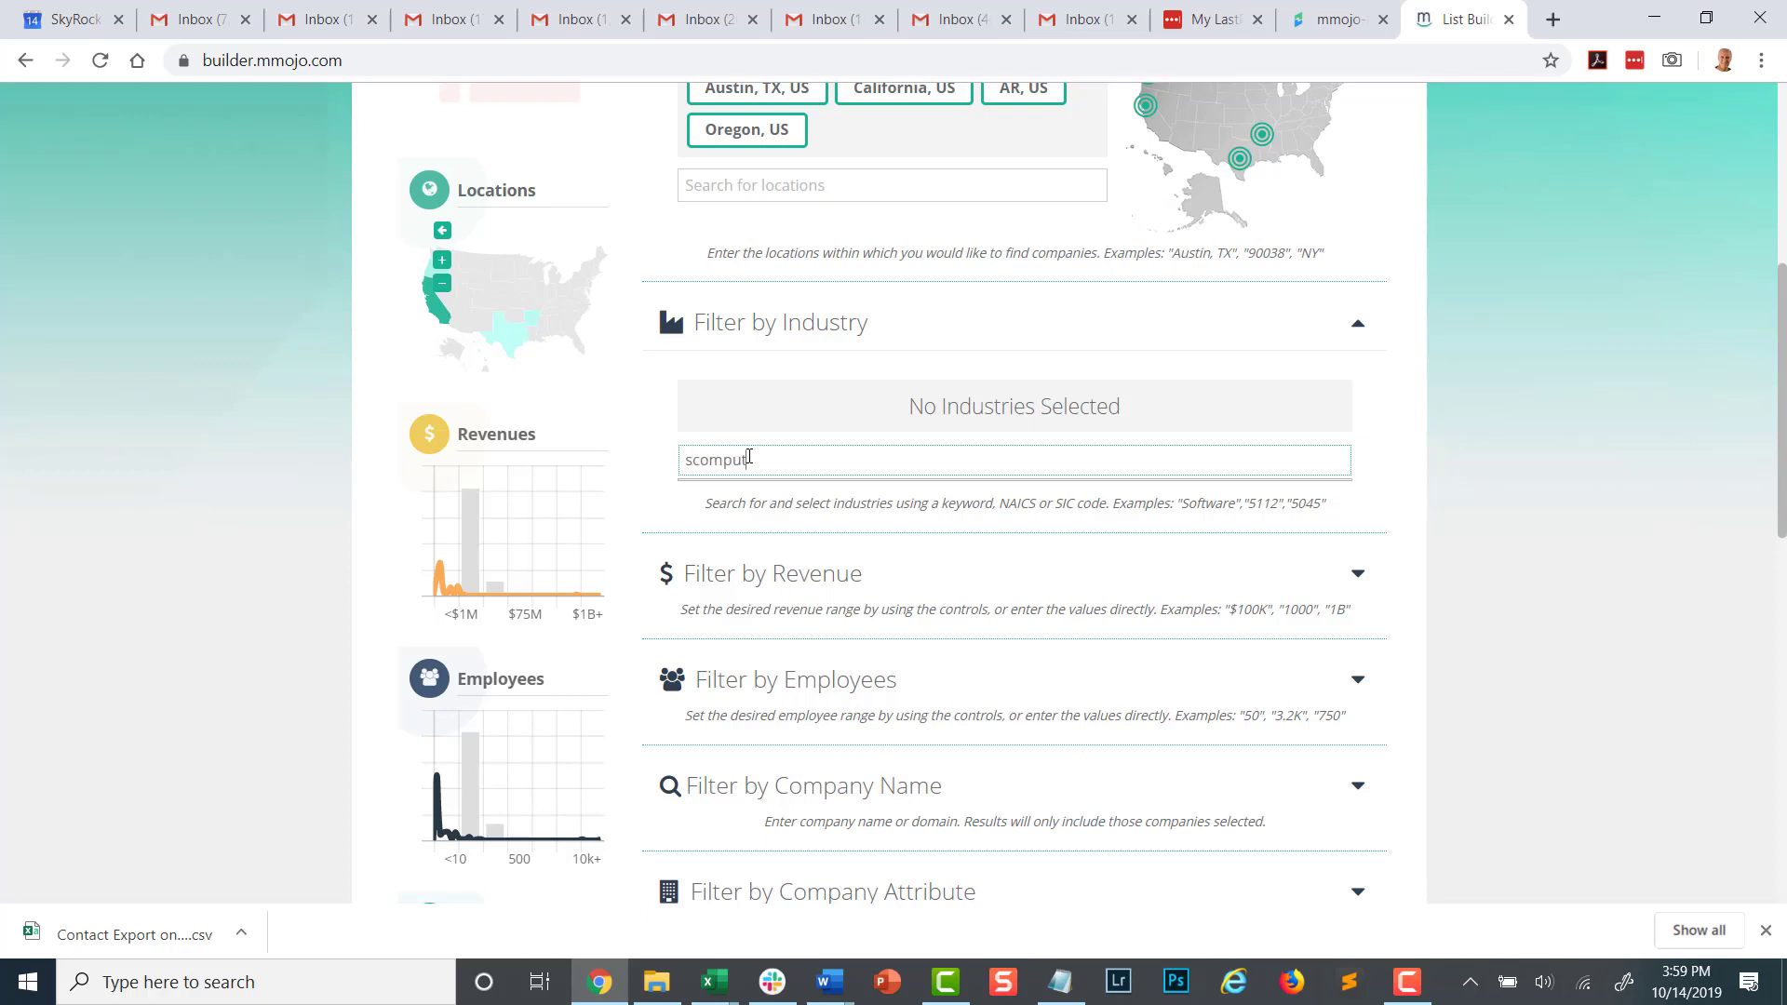
key(BackSpace)
key(BackSpace)
key(BackSpace)
key(BackSpace)
key(BackSpace)
key(BackSpace)
key(BackSpace)
text(comp)
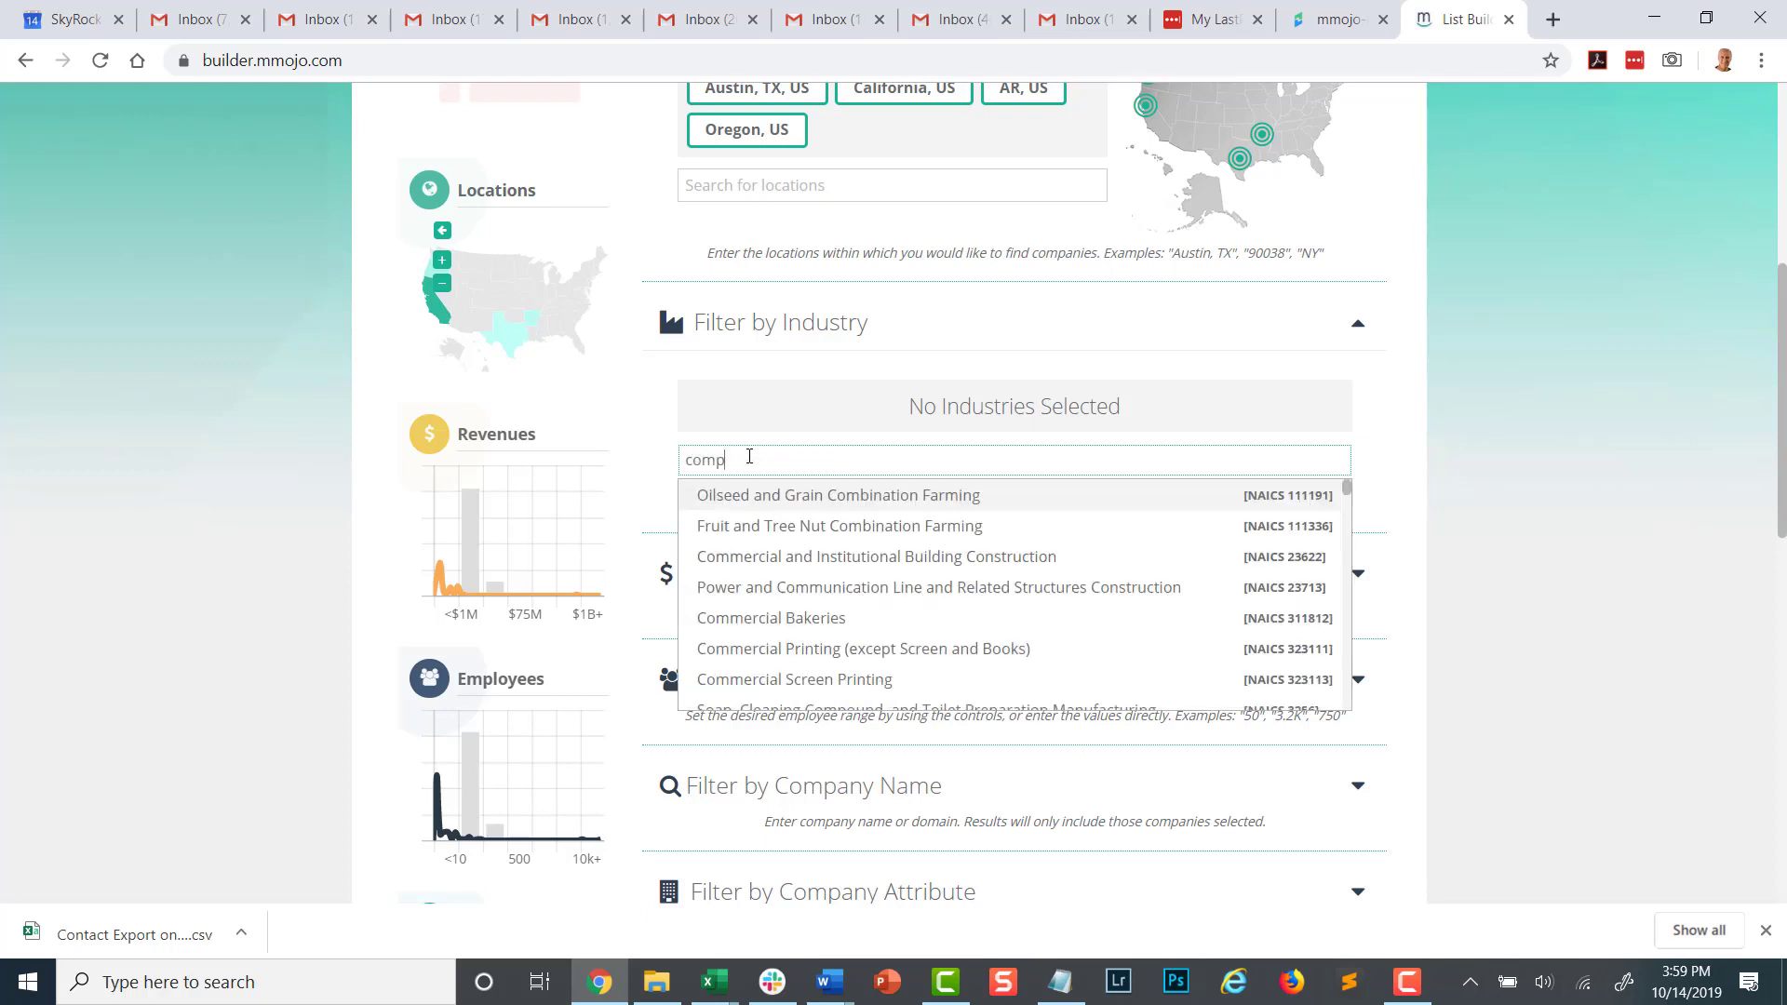
text(uter)
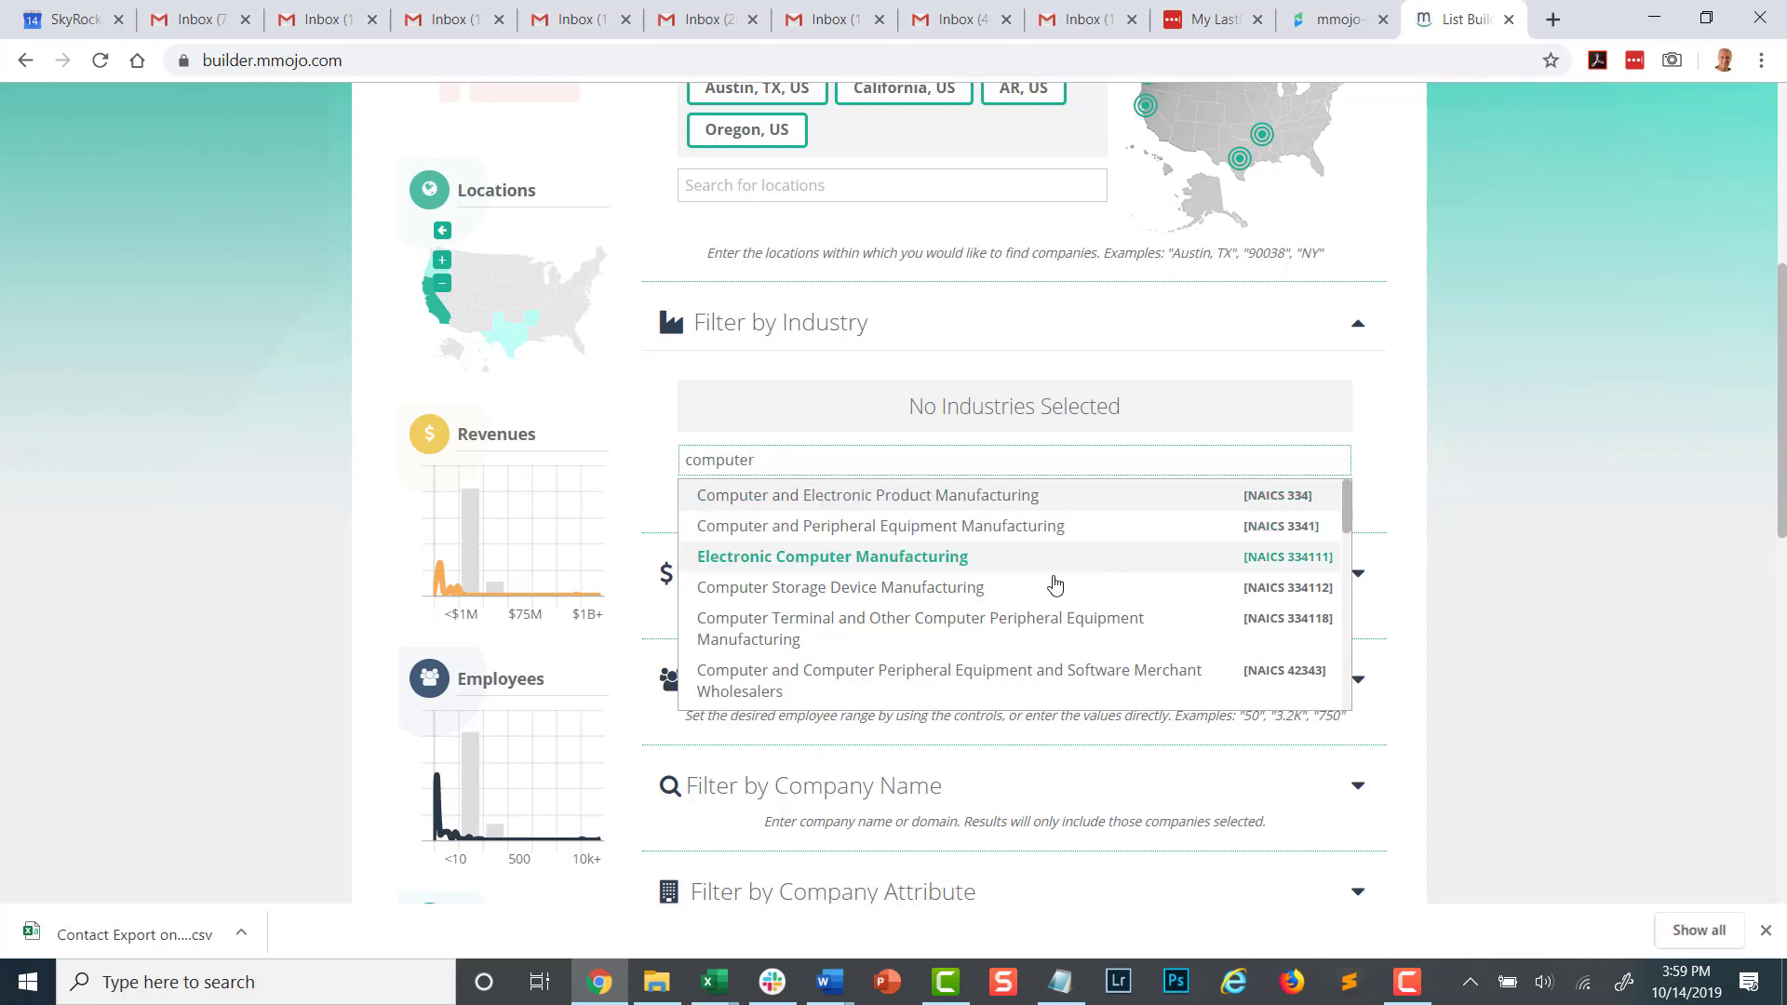
click(777, 498)
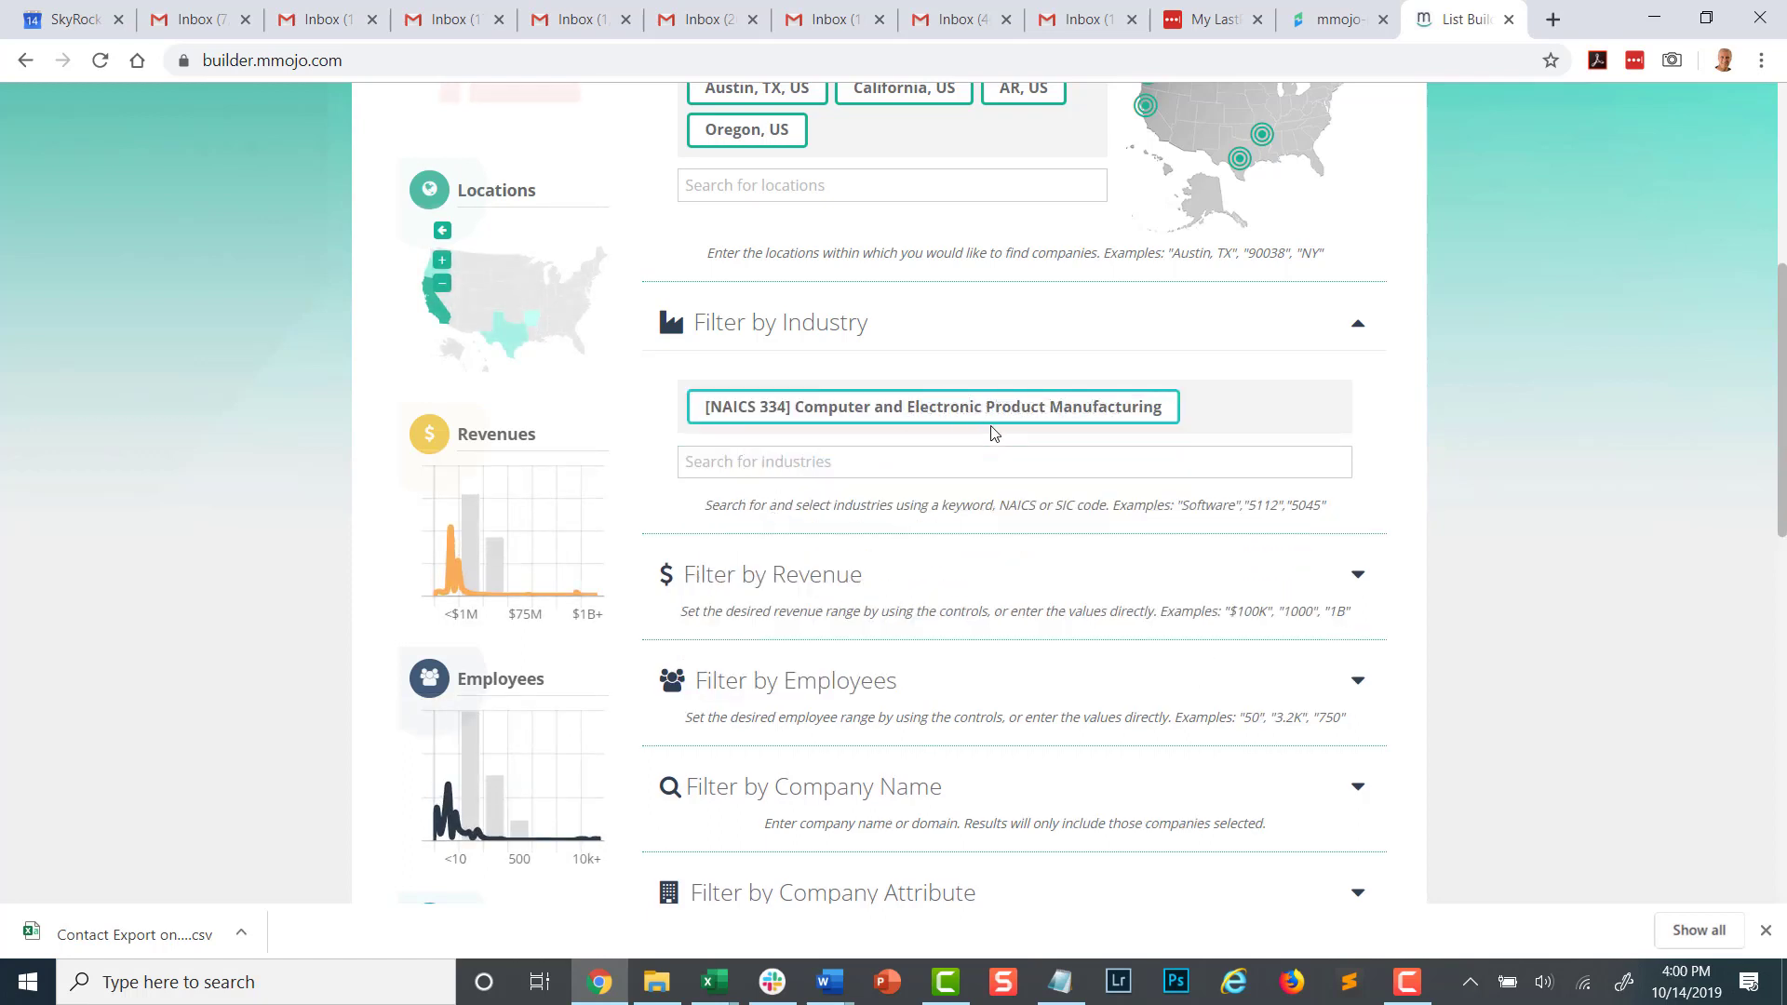
Search the industry filter for software and add NAICS 5112 Software Publishers
scroll(1000, 256, up, 2)
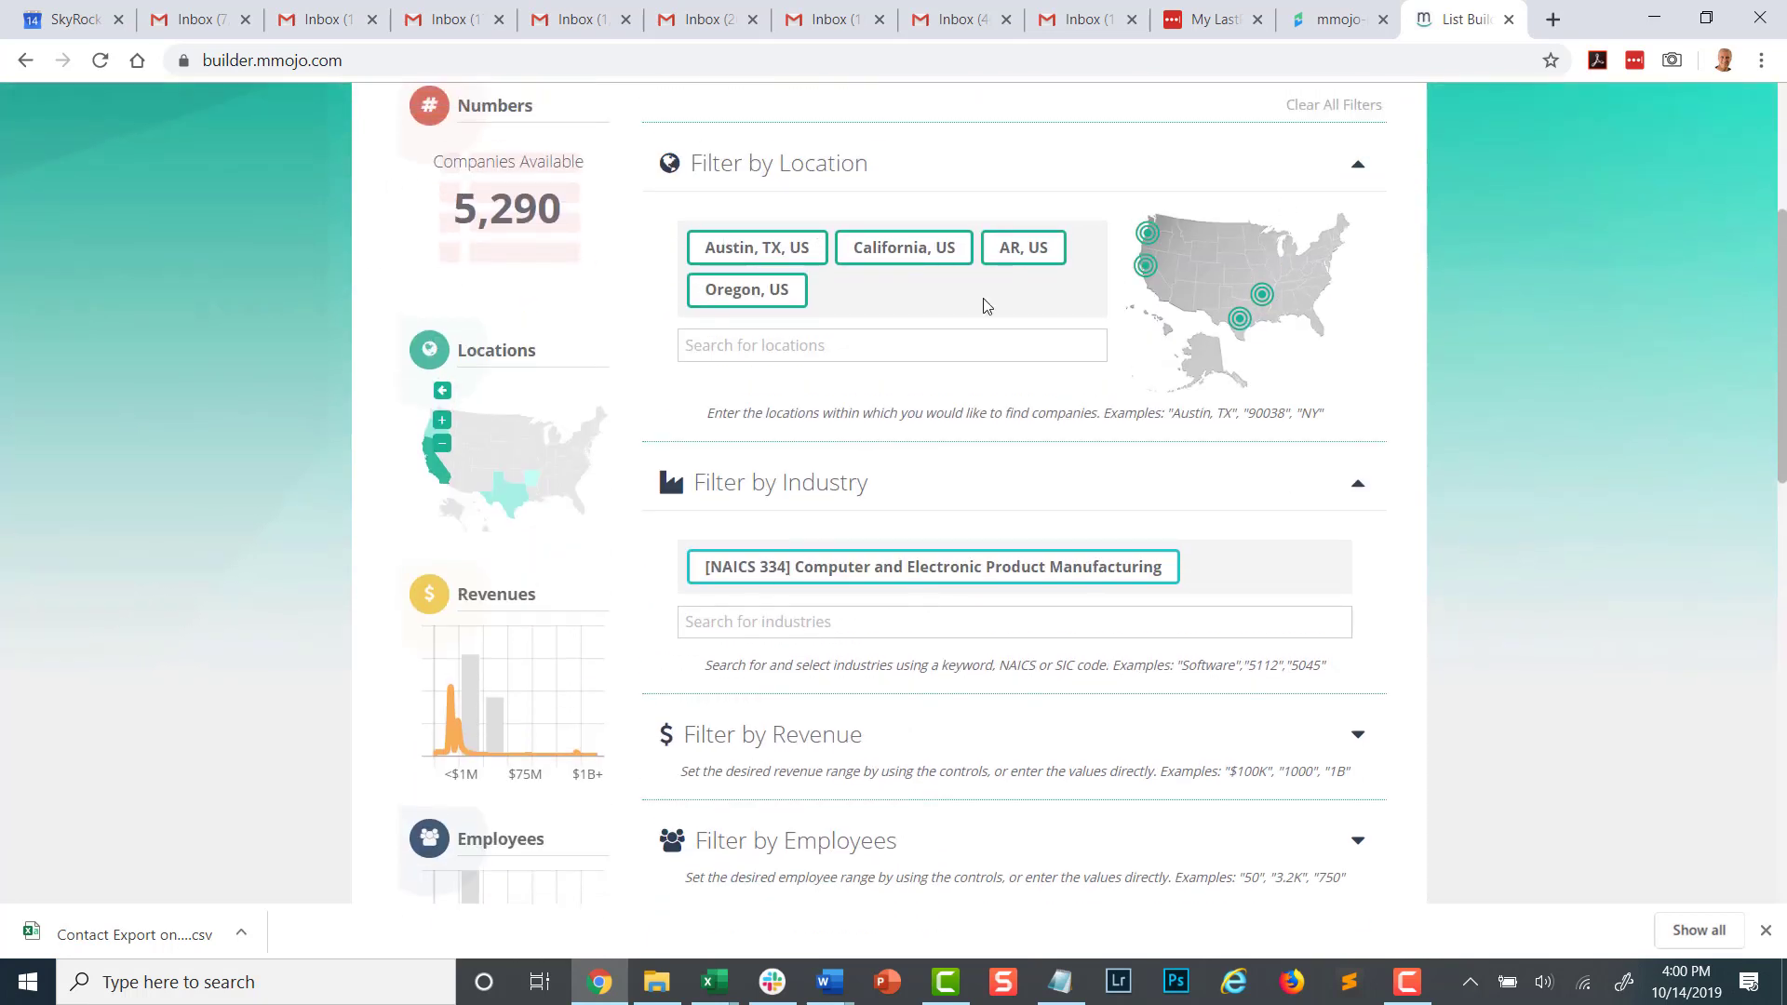
click(793, 631)
text(software)
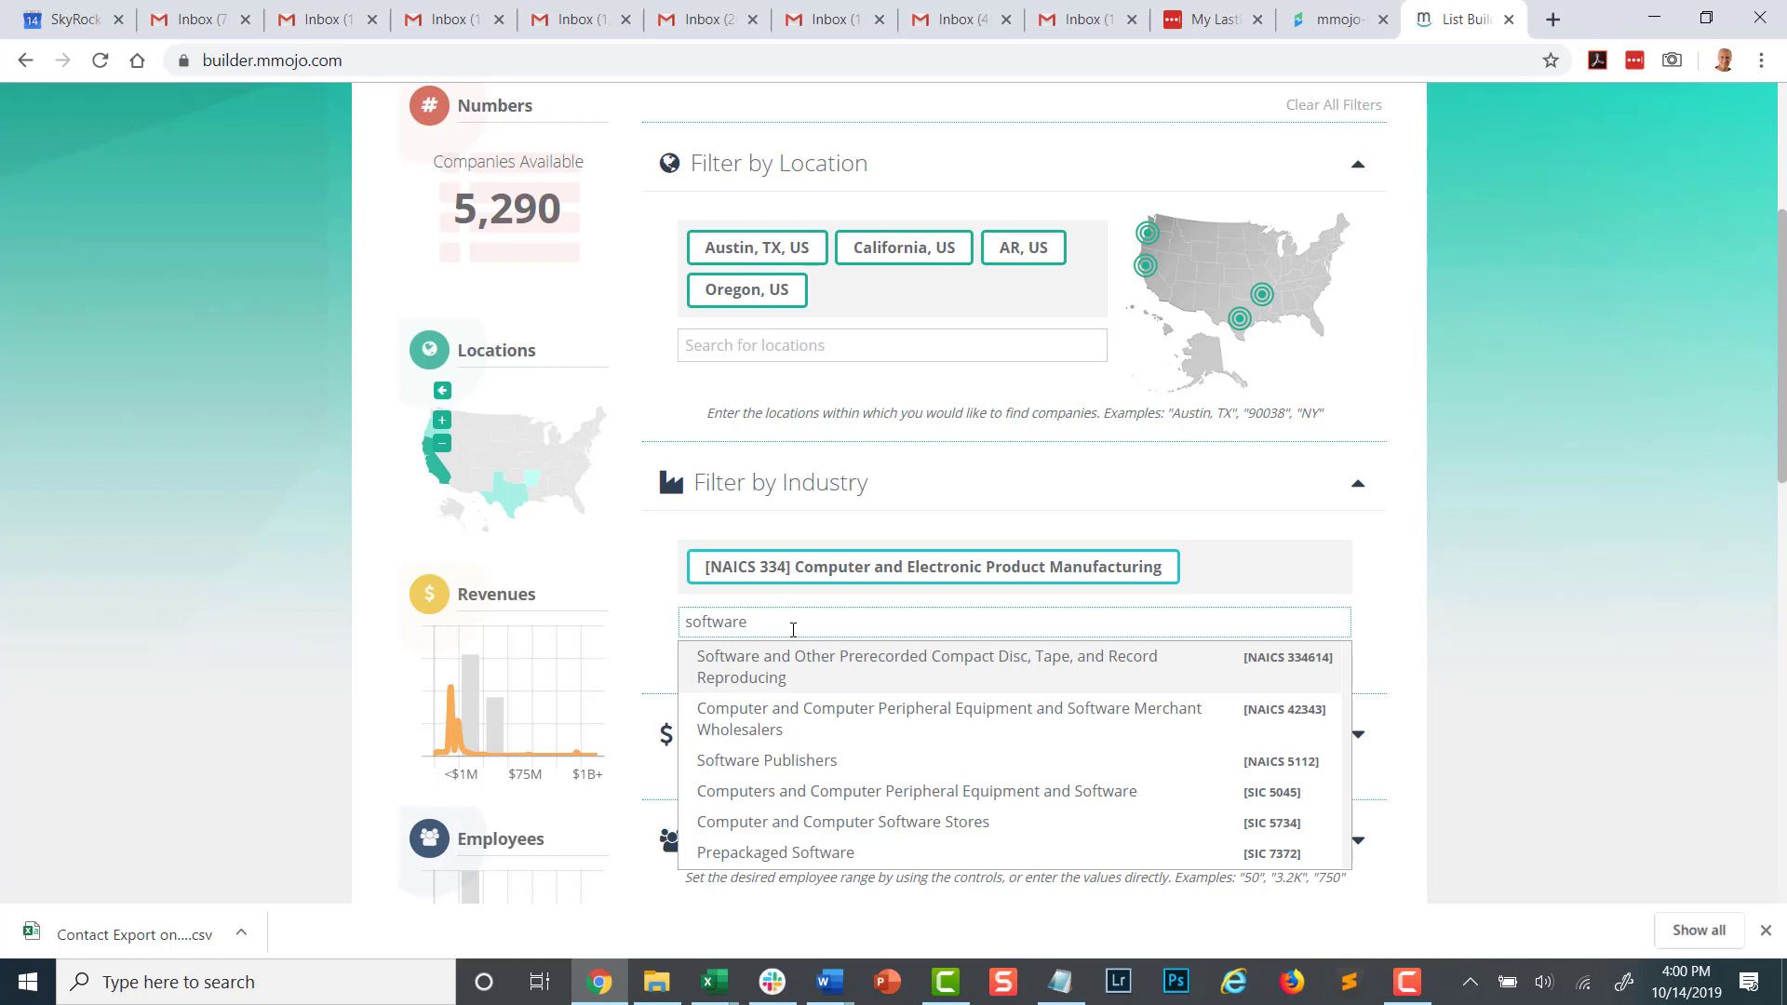
click(795, 765)
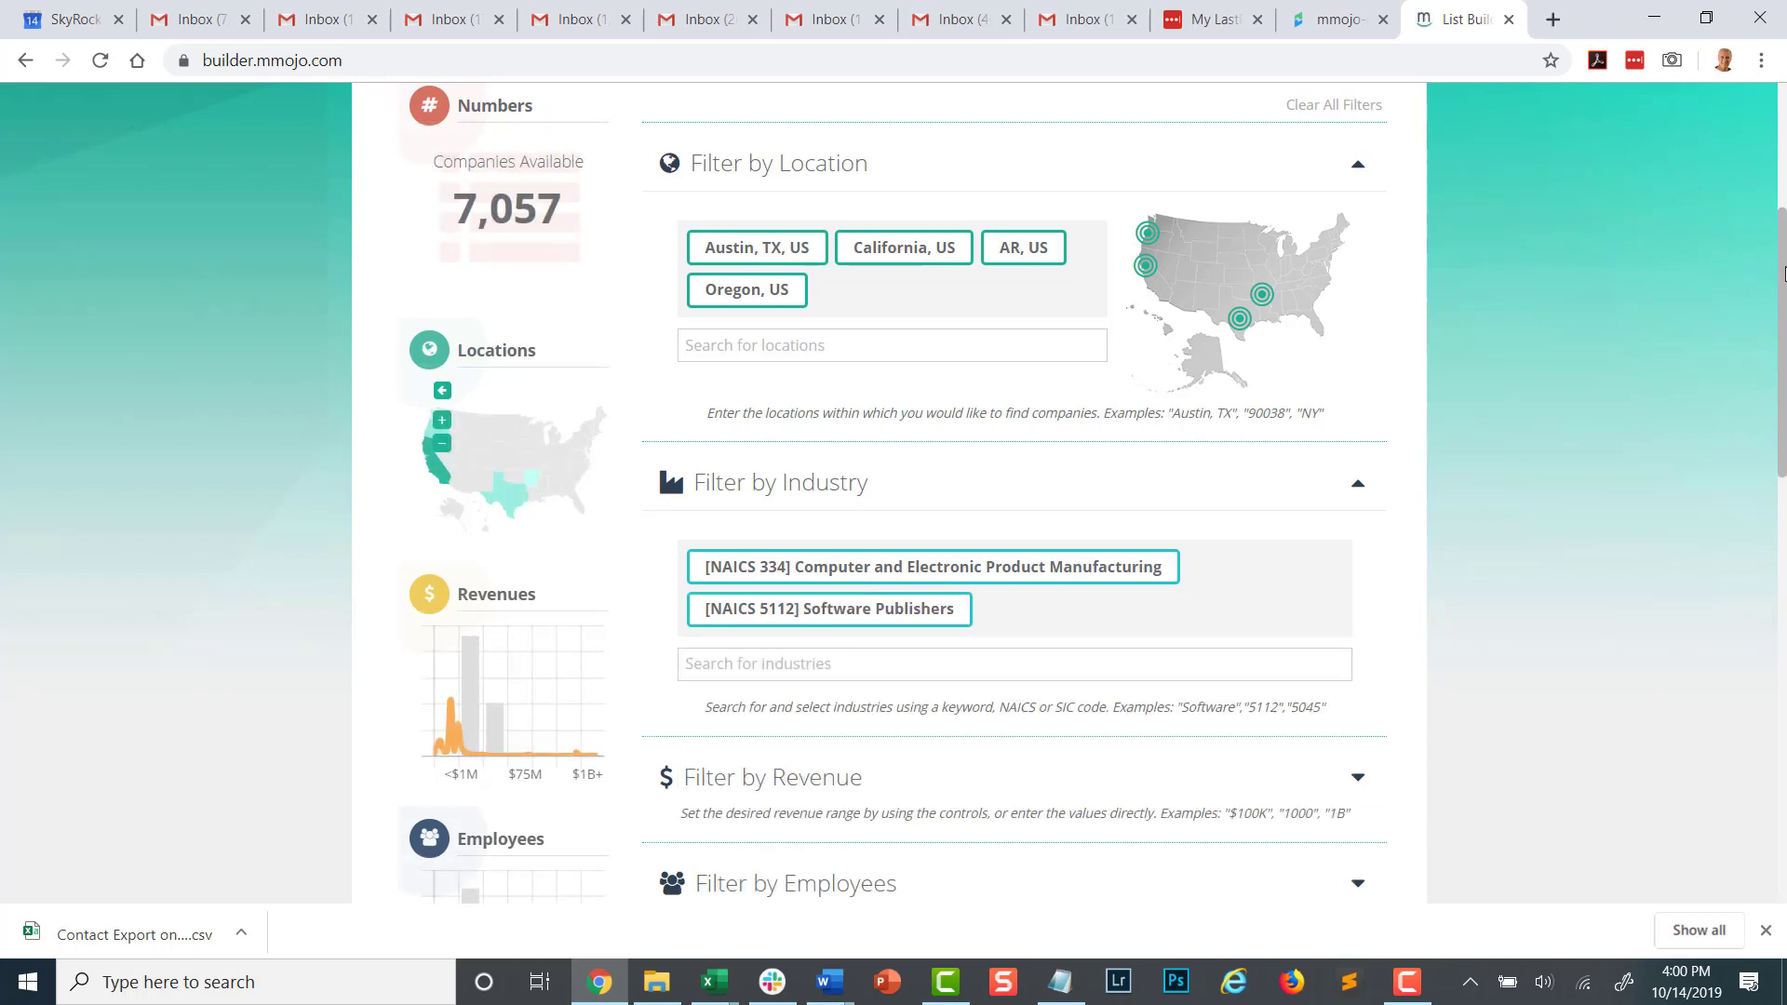
Set the minimum of the revenue filter to $18M
scroll(1784, 272, down, 3)
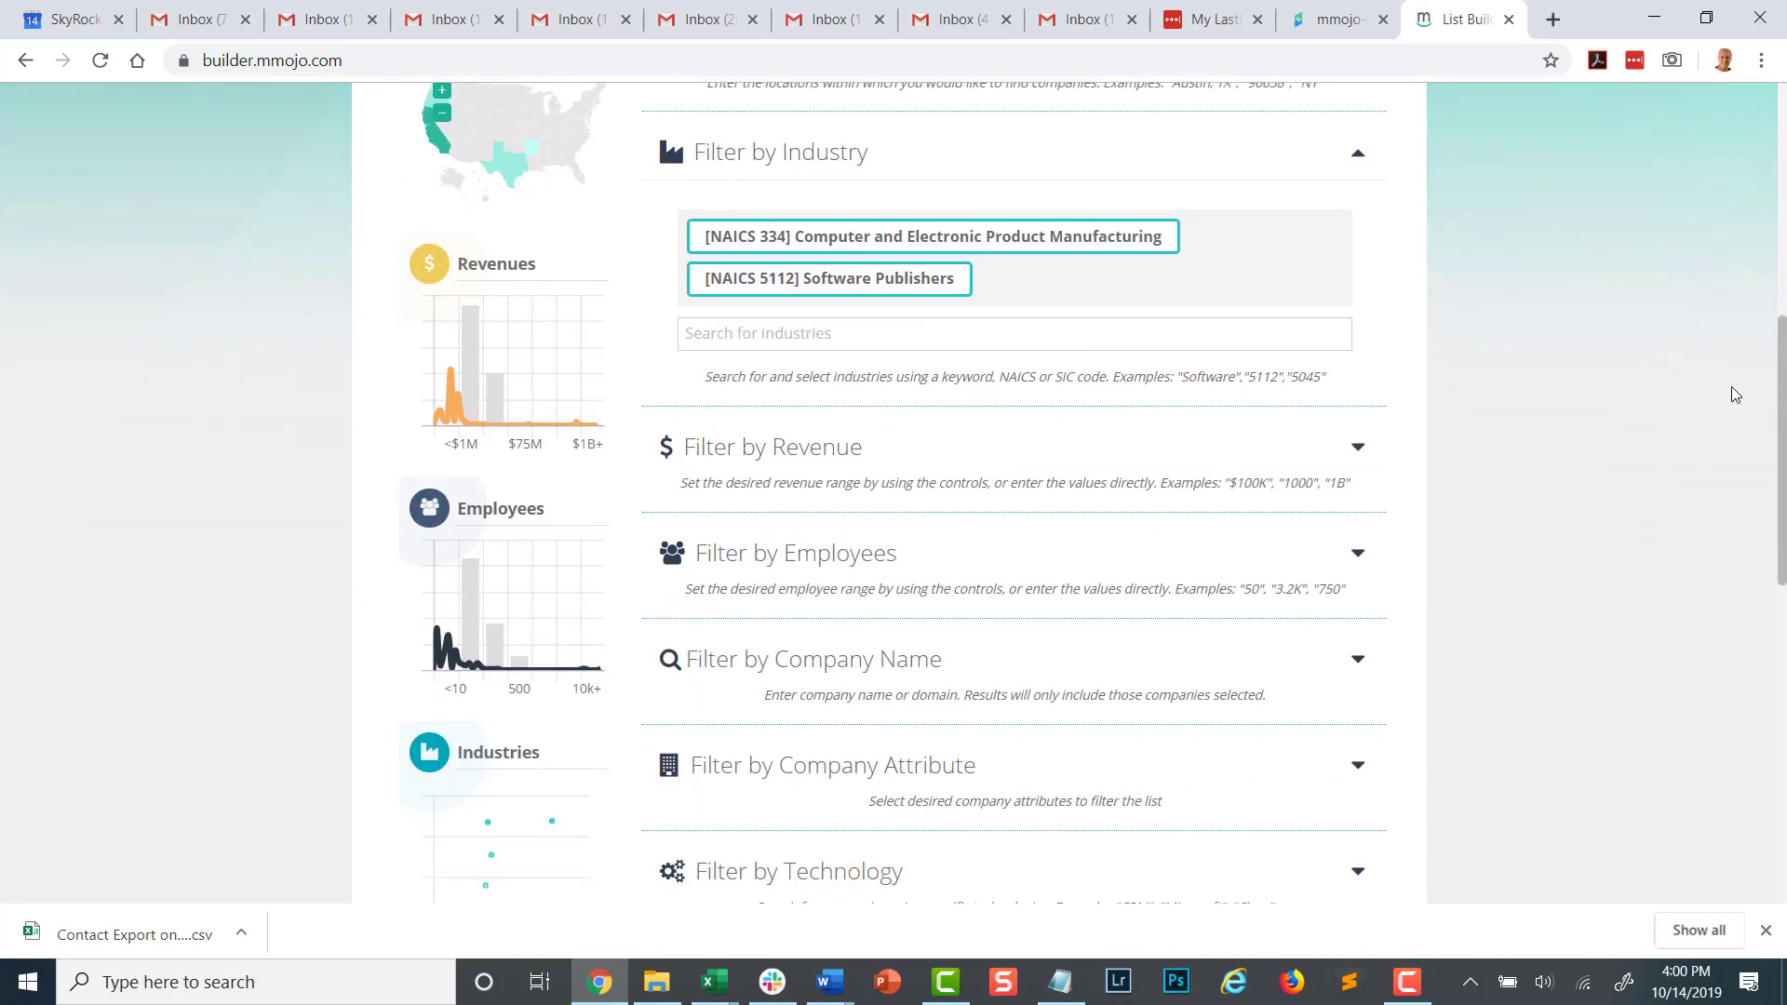
click(1358, 449)
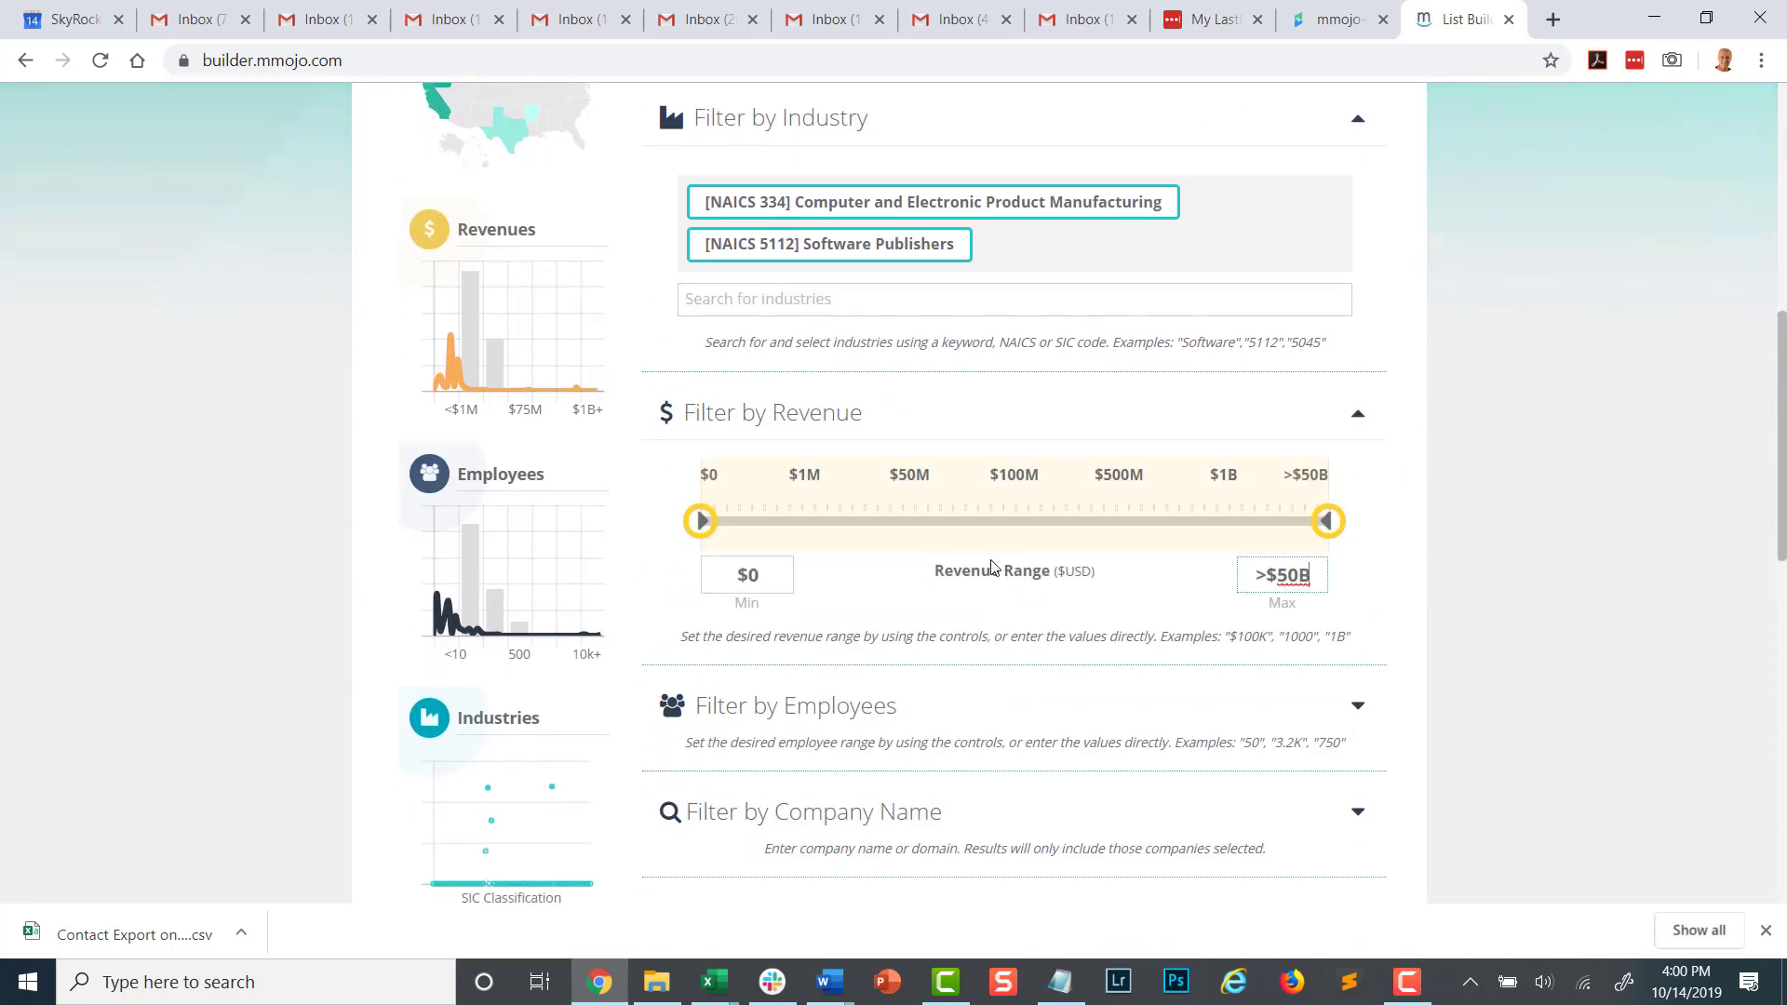
drag(702, 522, 840, 538)
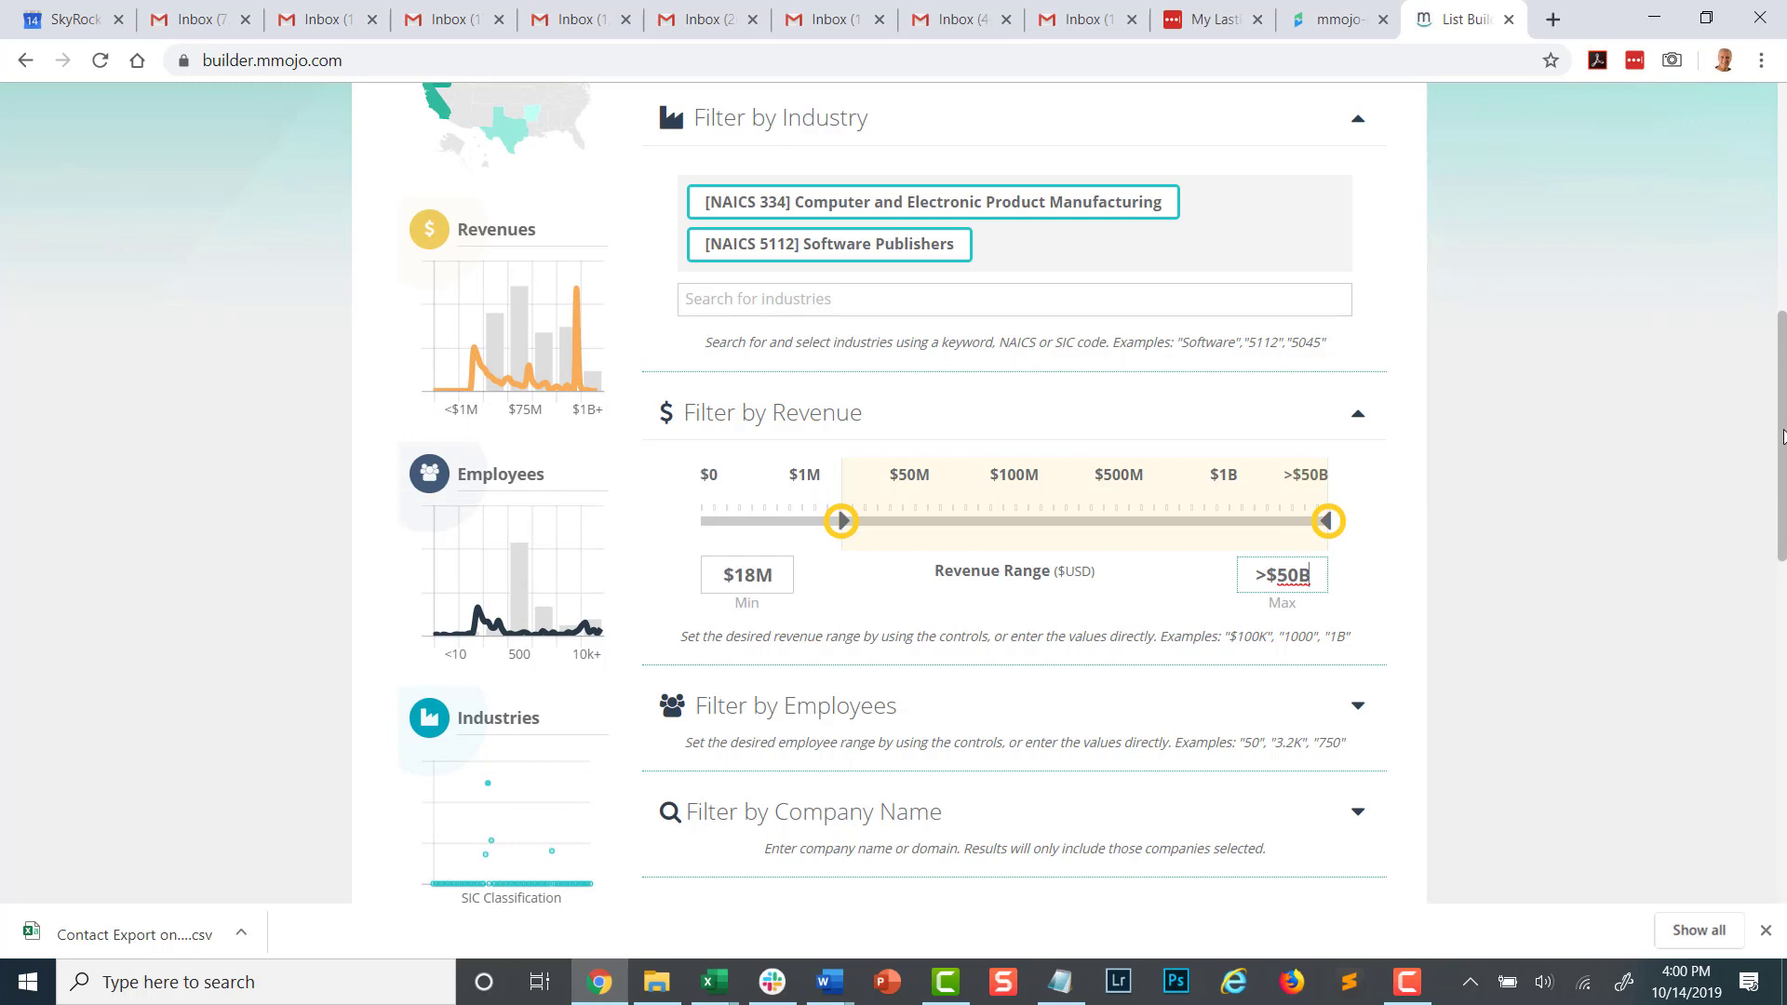
scroll(549, 136, up, 3)
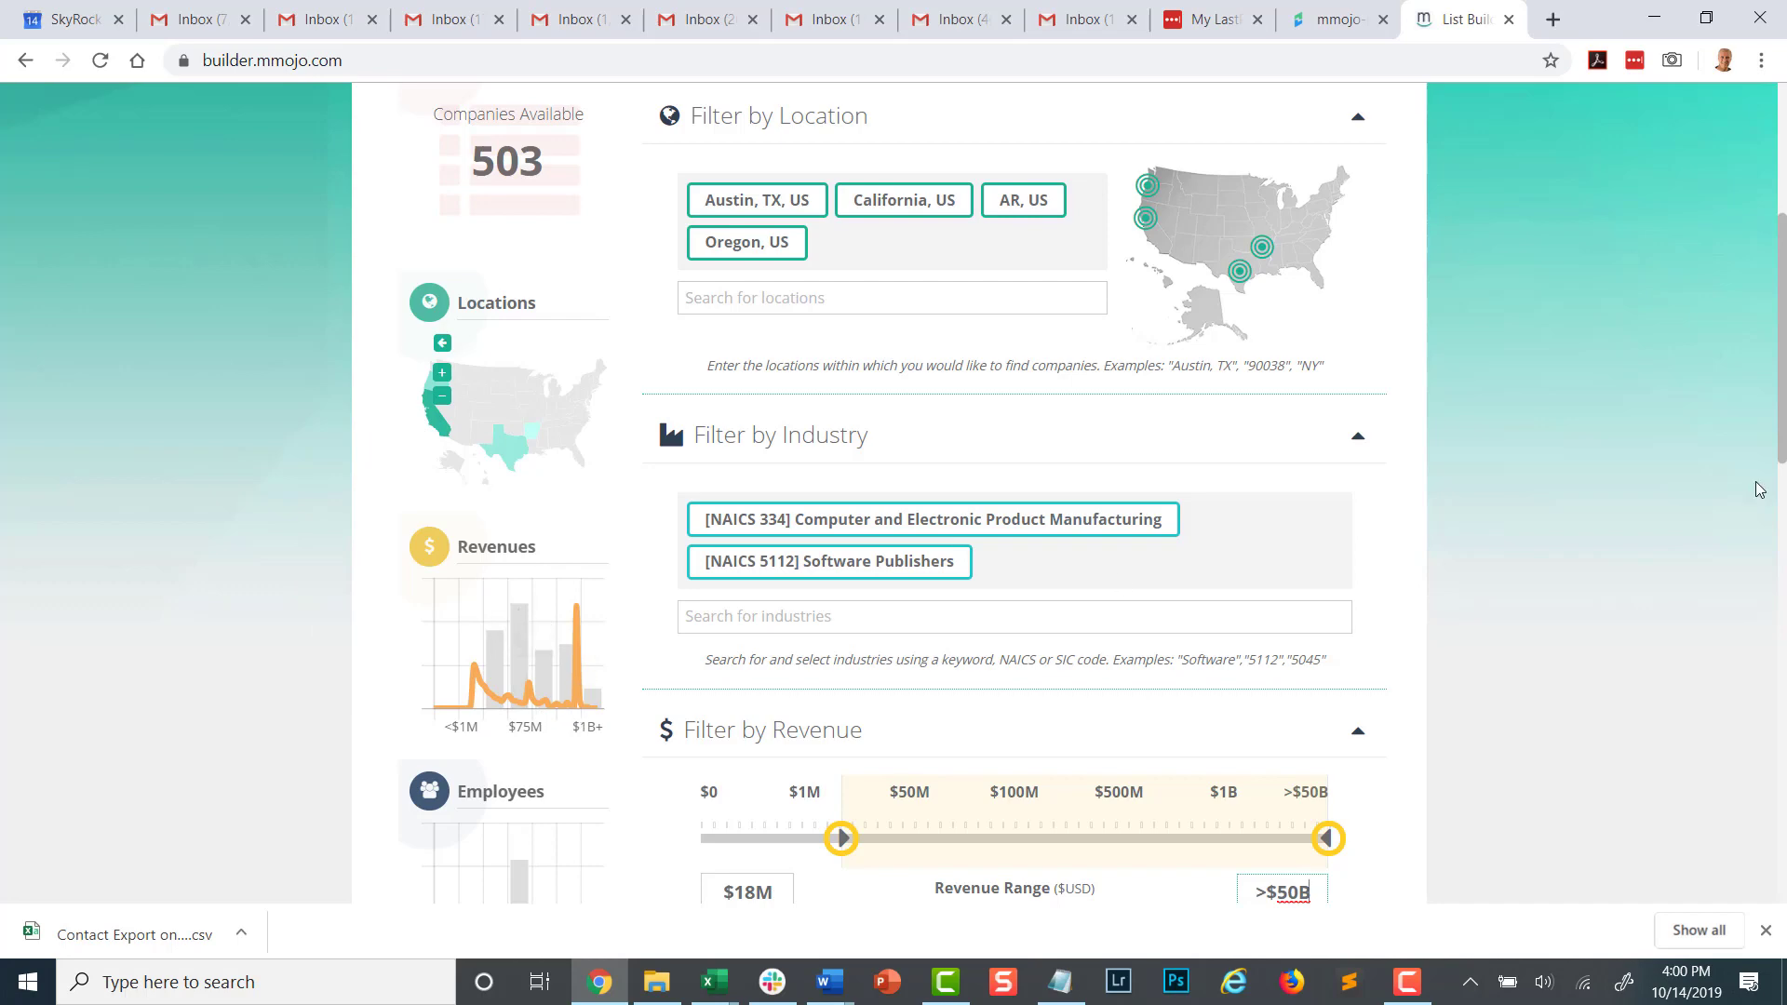
Set the minimum of the employee count filter to 93
drag(1784, 391, 1784, 546)
click(1359, 431)
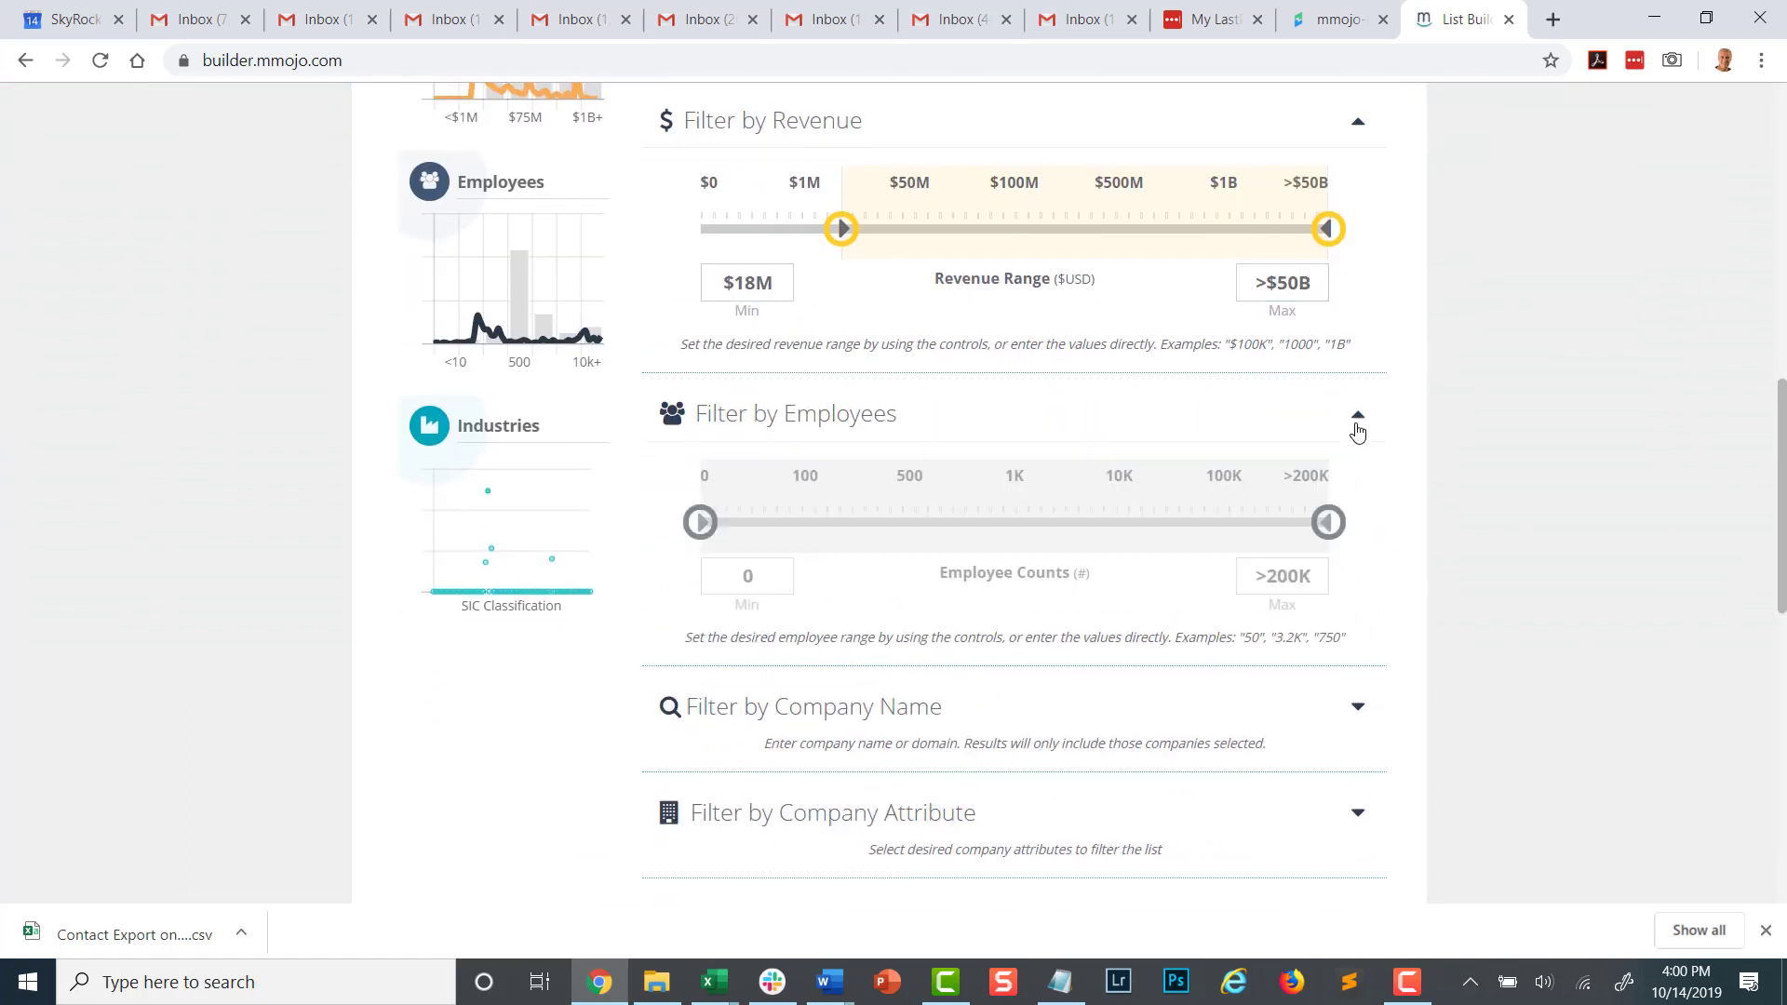
drag(701, 523, 801, 535)
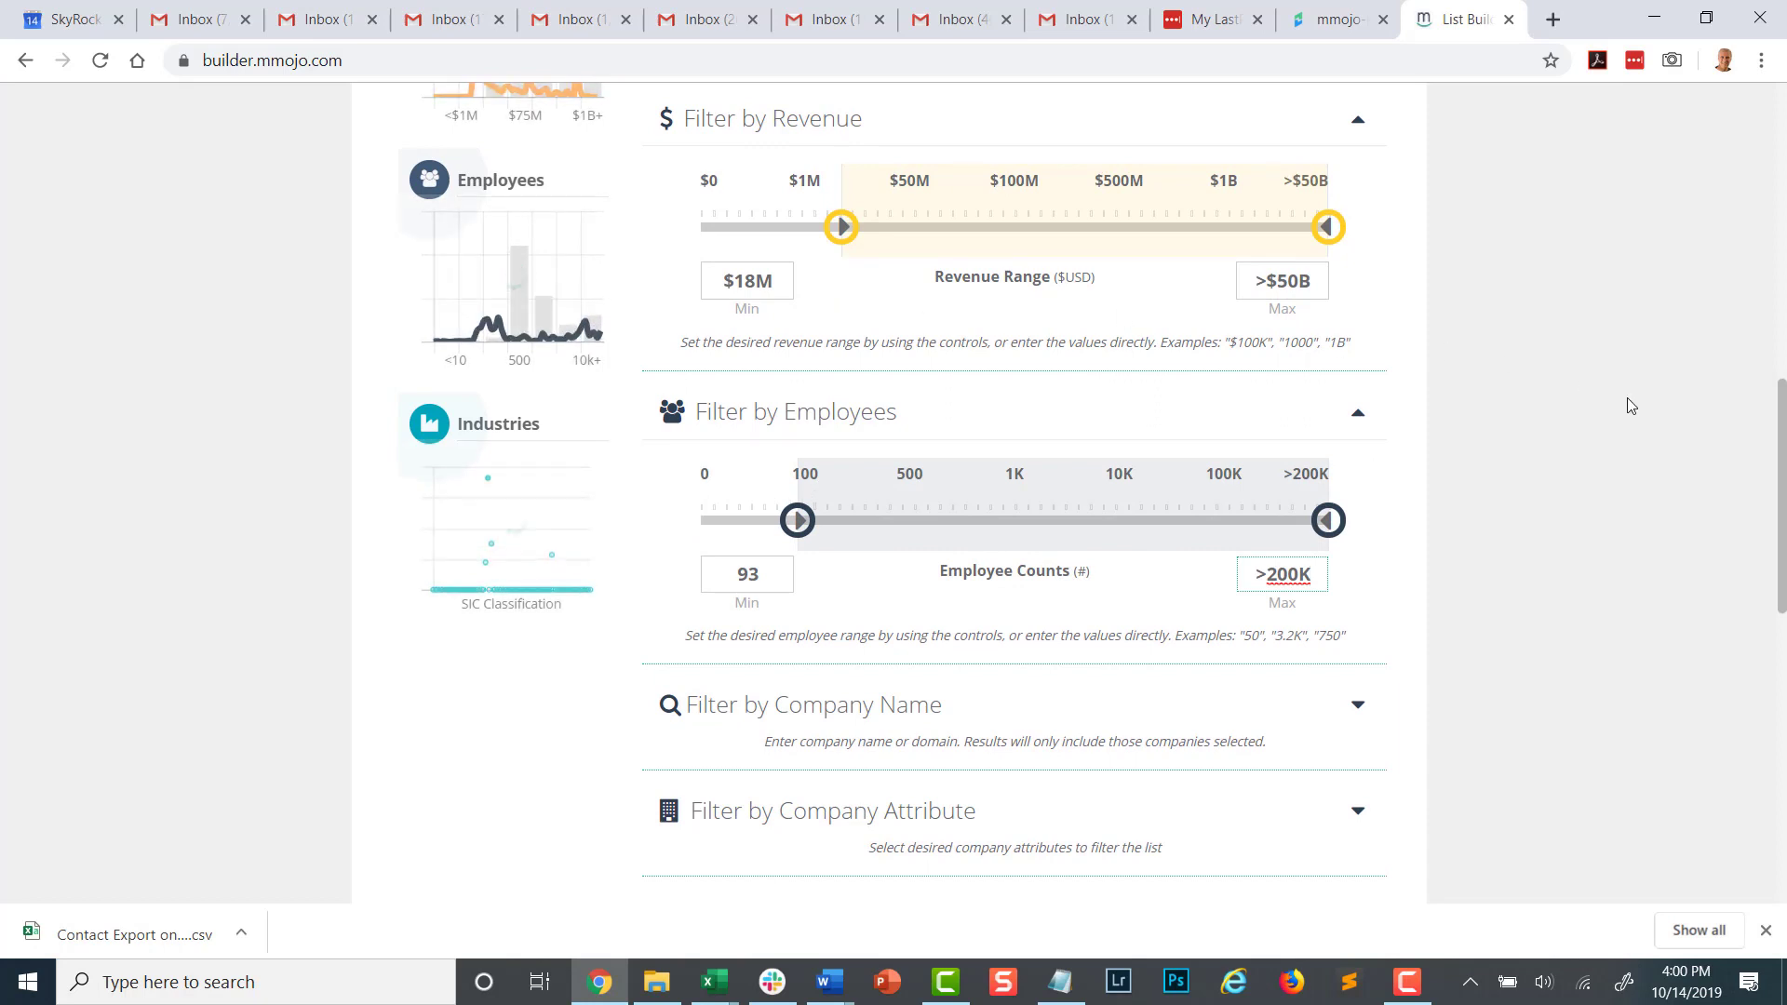
Search the company name filter for ibm and add Ibm
scroll(1784, 401, down, 3)
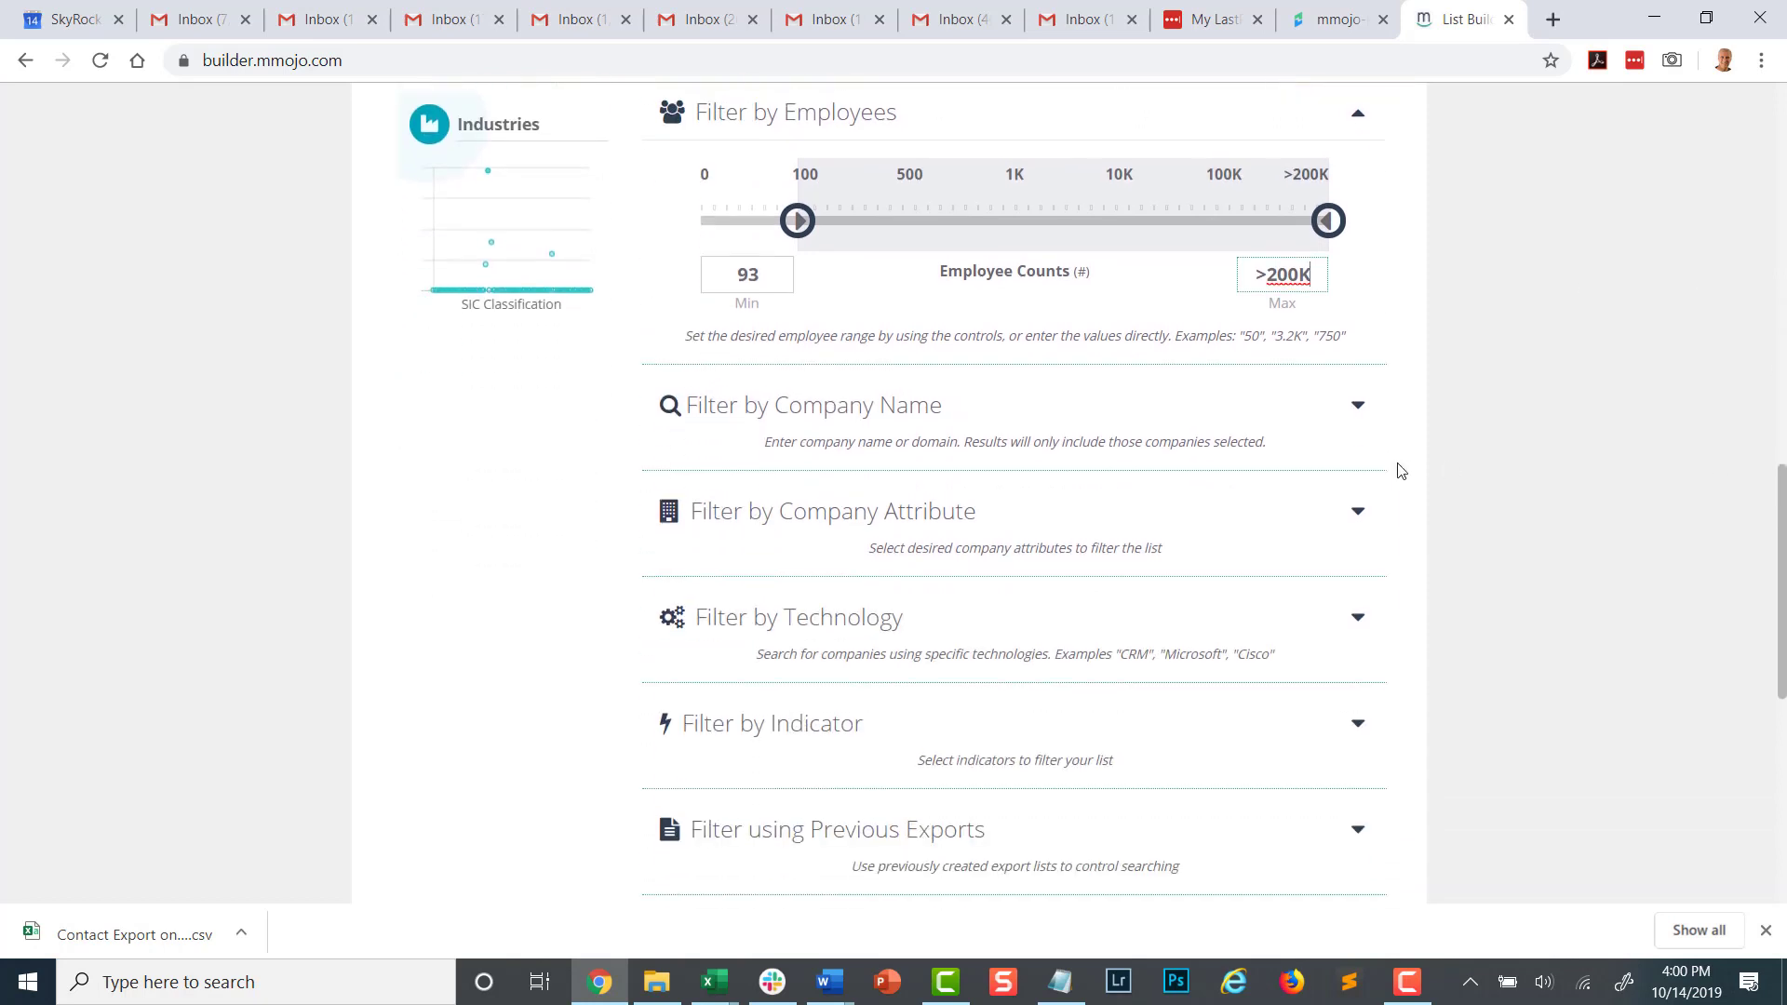
click(1360, 410)
click(850, 547)
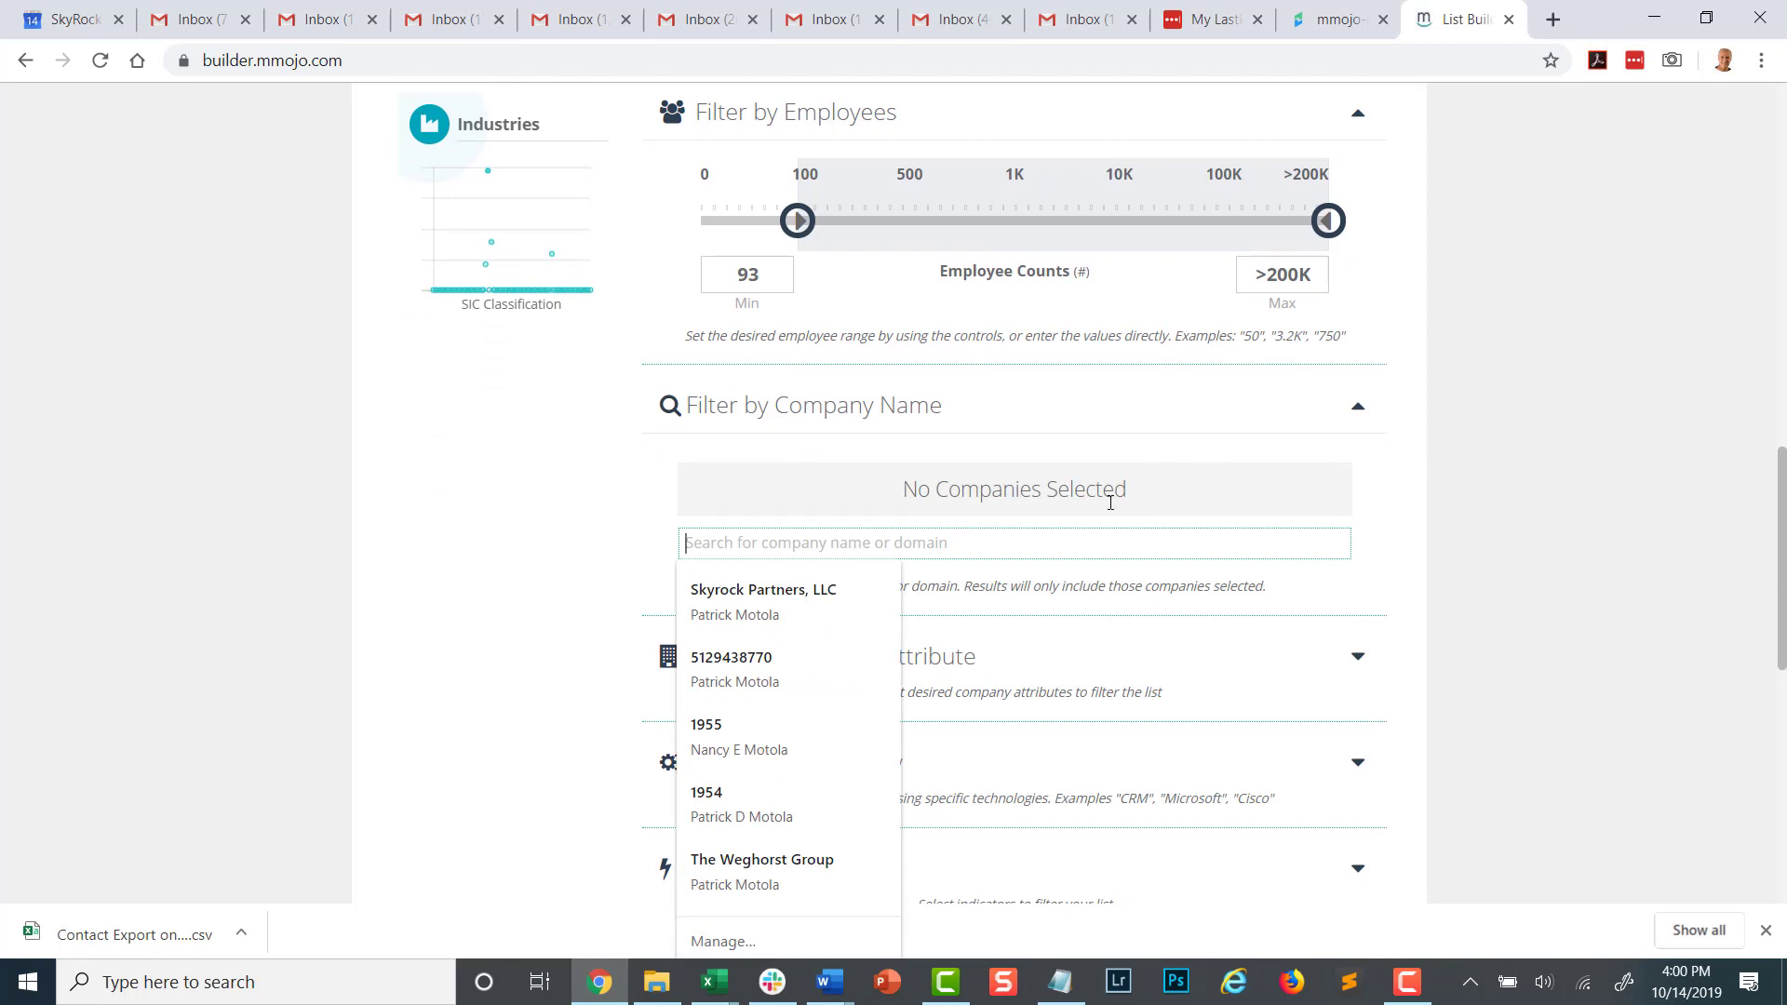
text(ibm)
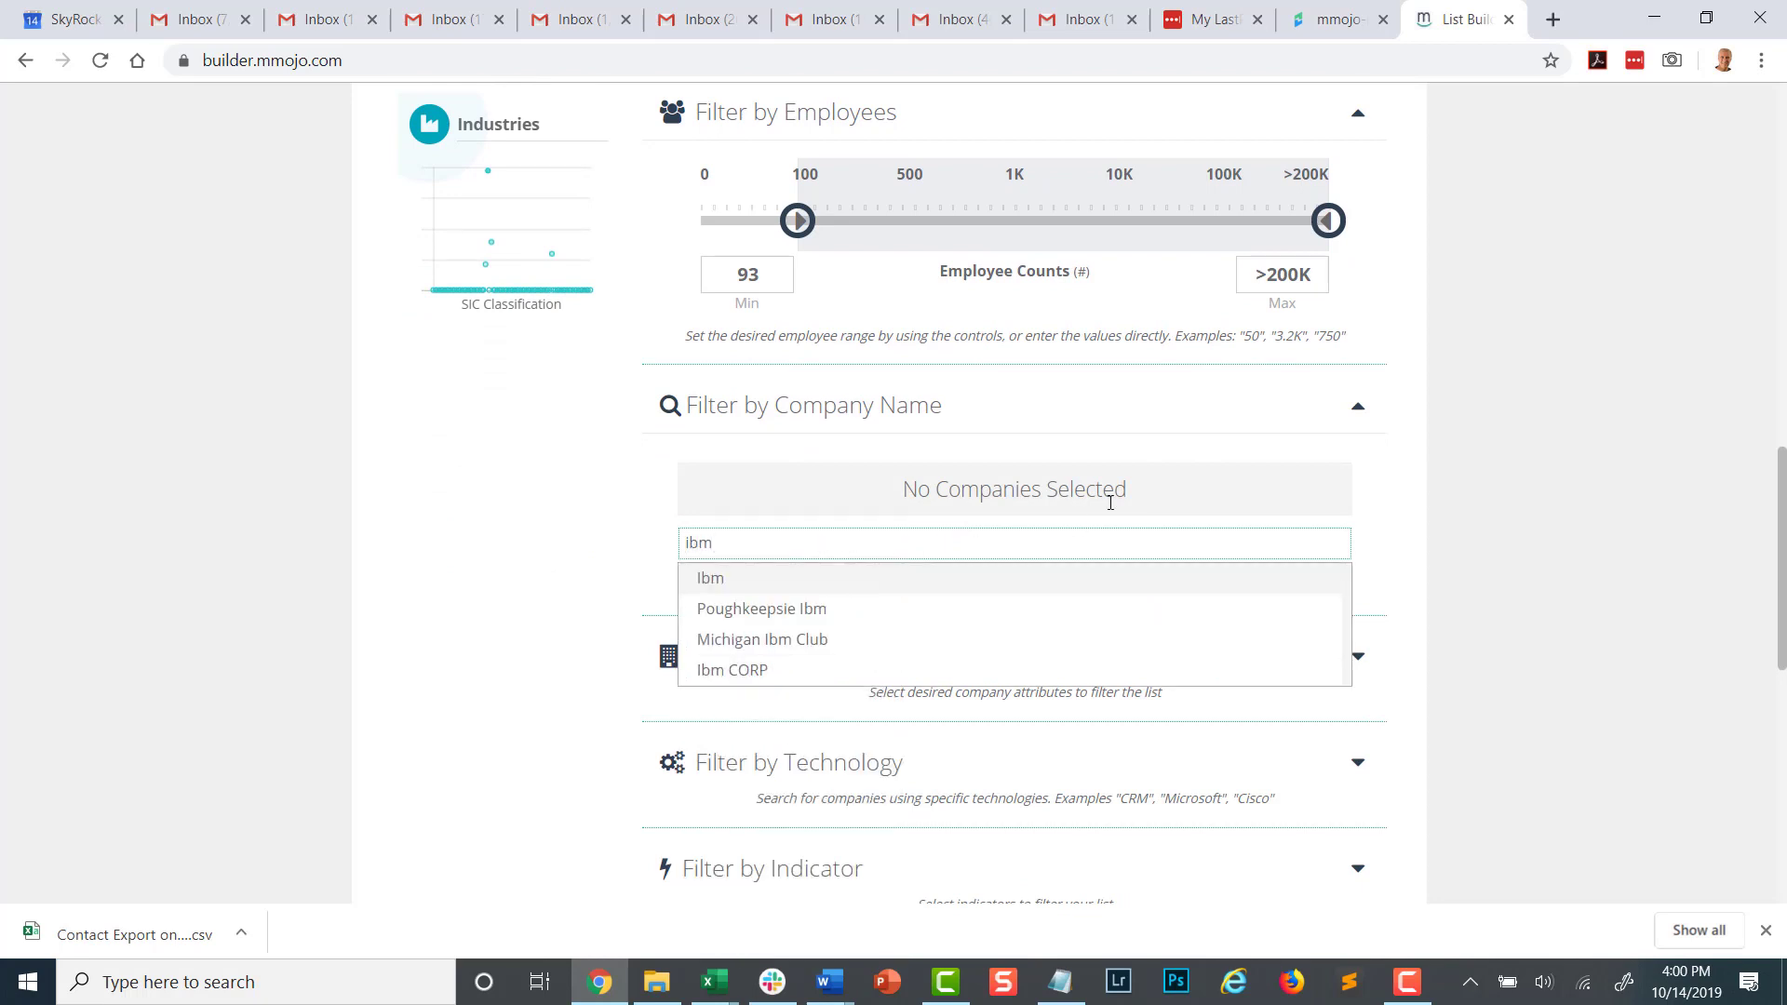
click(735, 581)
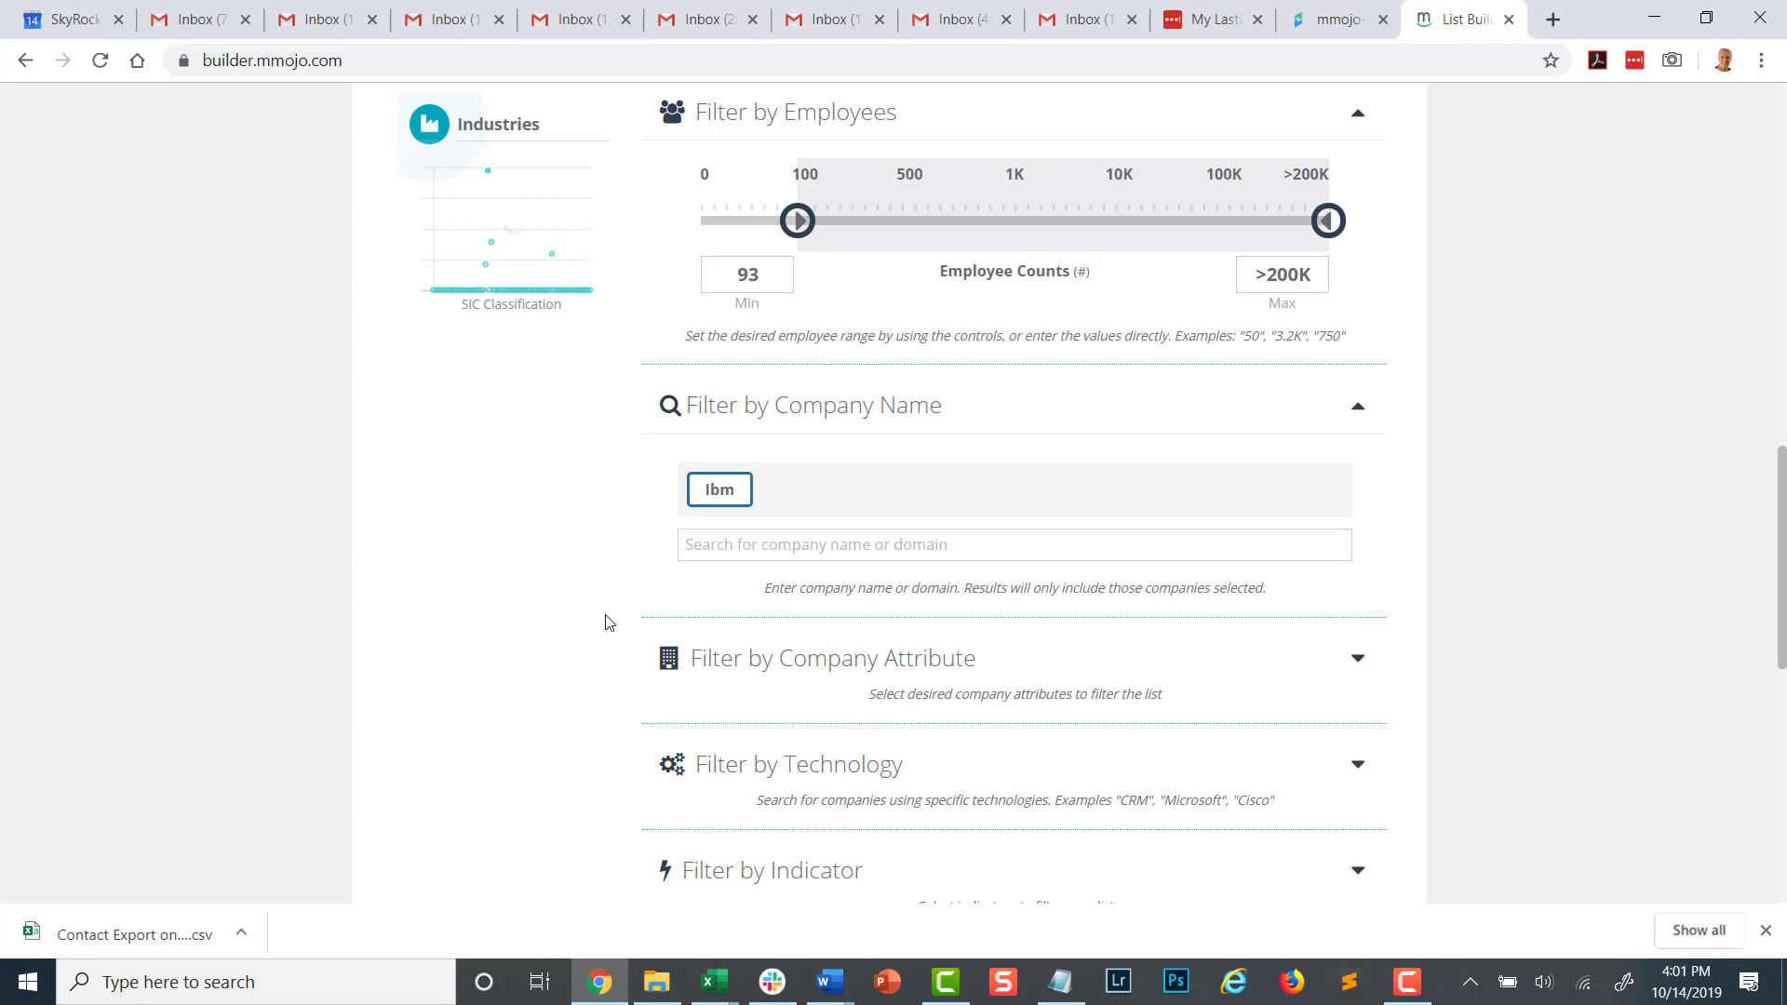
Replace Ibm with Apple INC in the company name filter
click(740, 490)
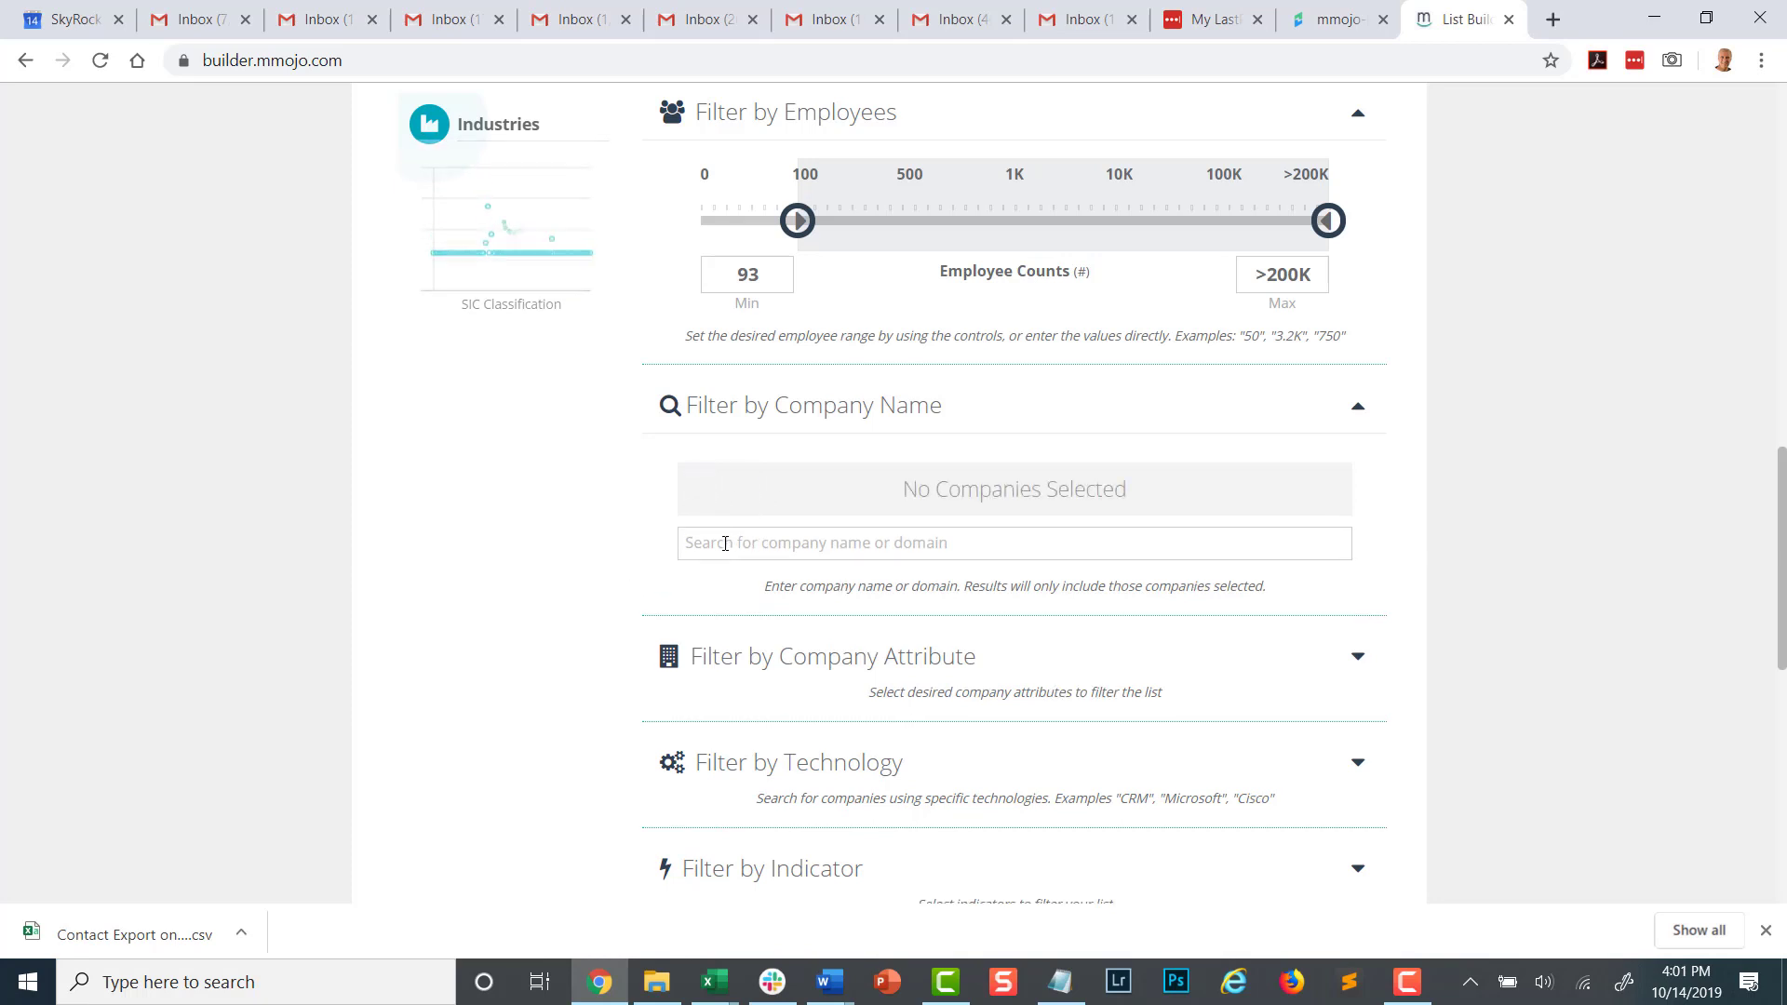
click(725, 544)
text(appl)
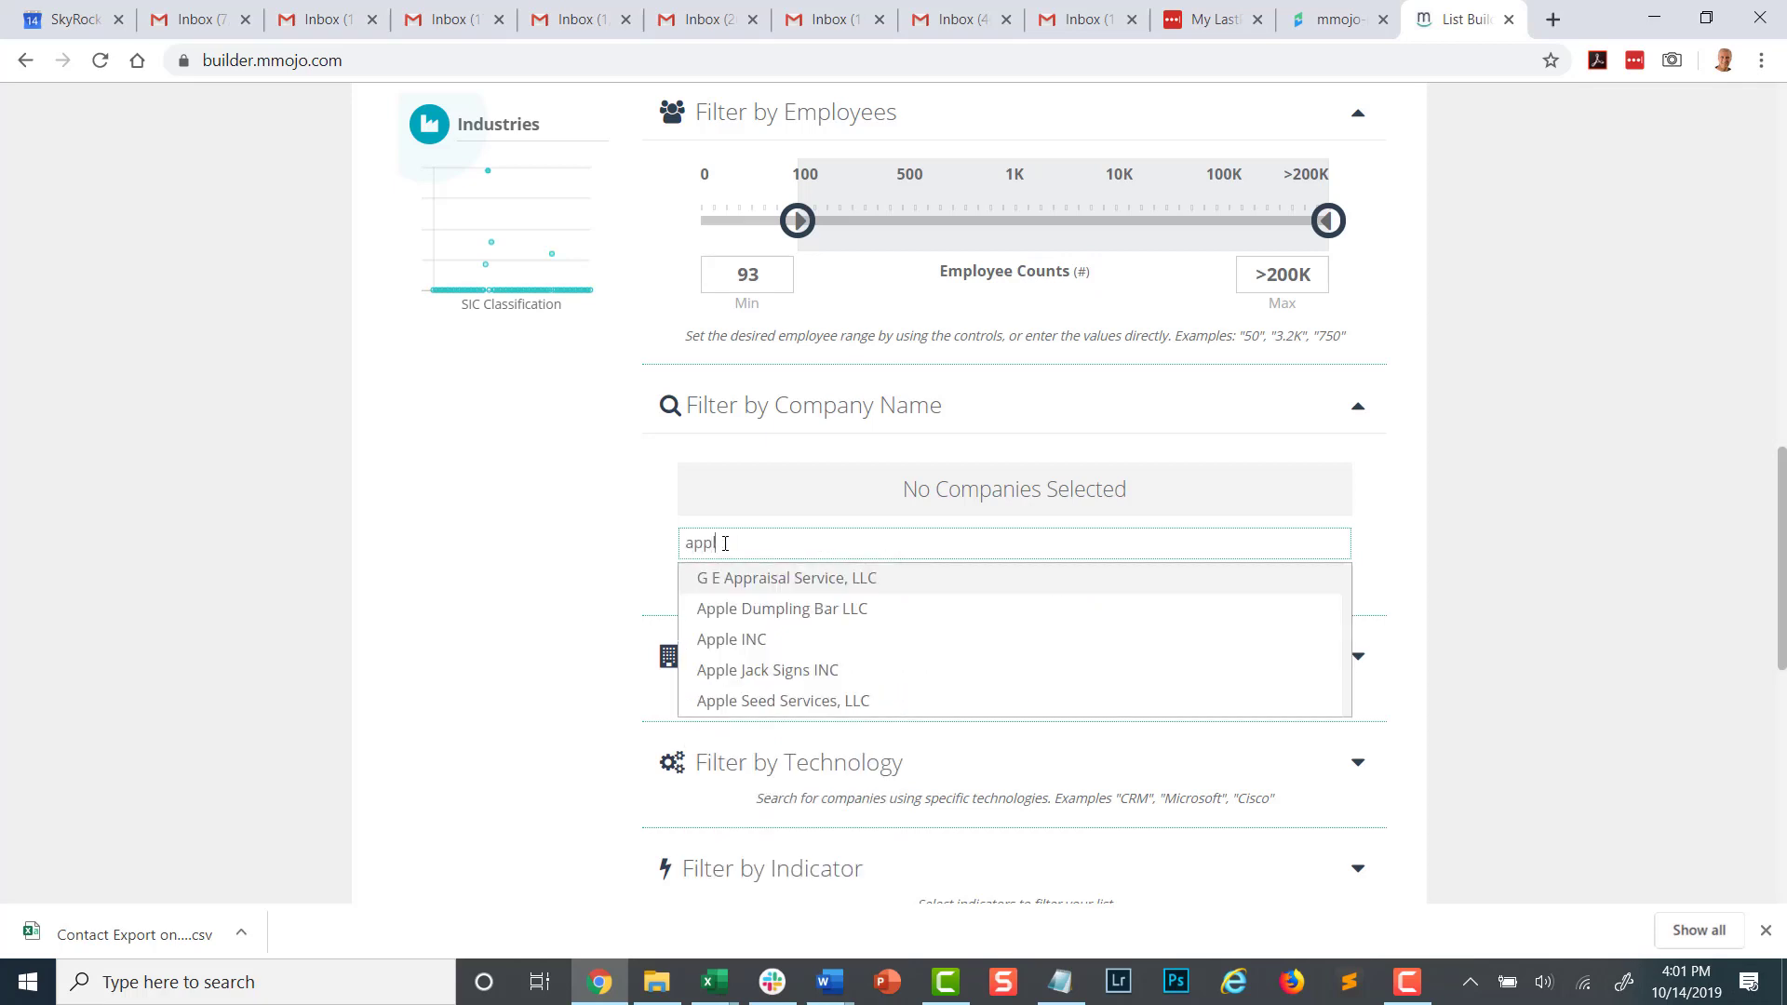
text(e)
click(741, 609)
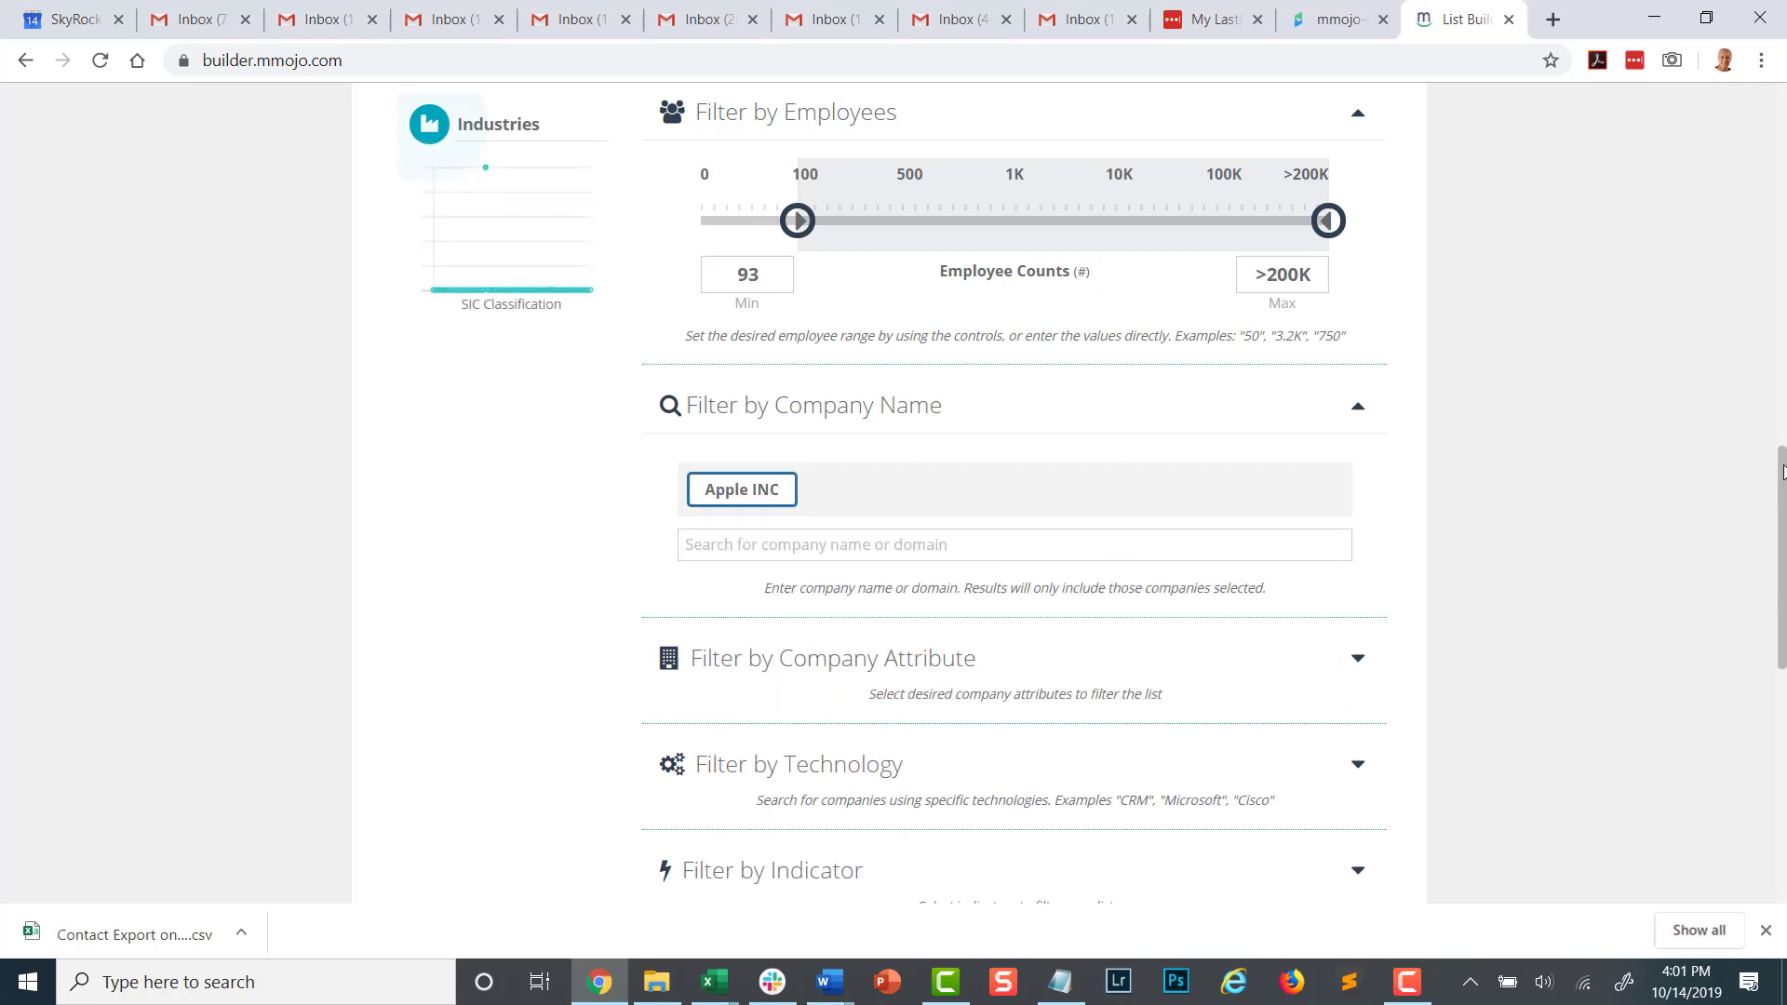
Remove Apple INC from the company name filter and check the options of the company attribute filter
mouse_move(490, 180)
click(788, 482)
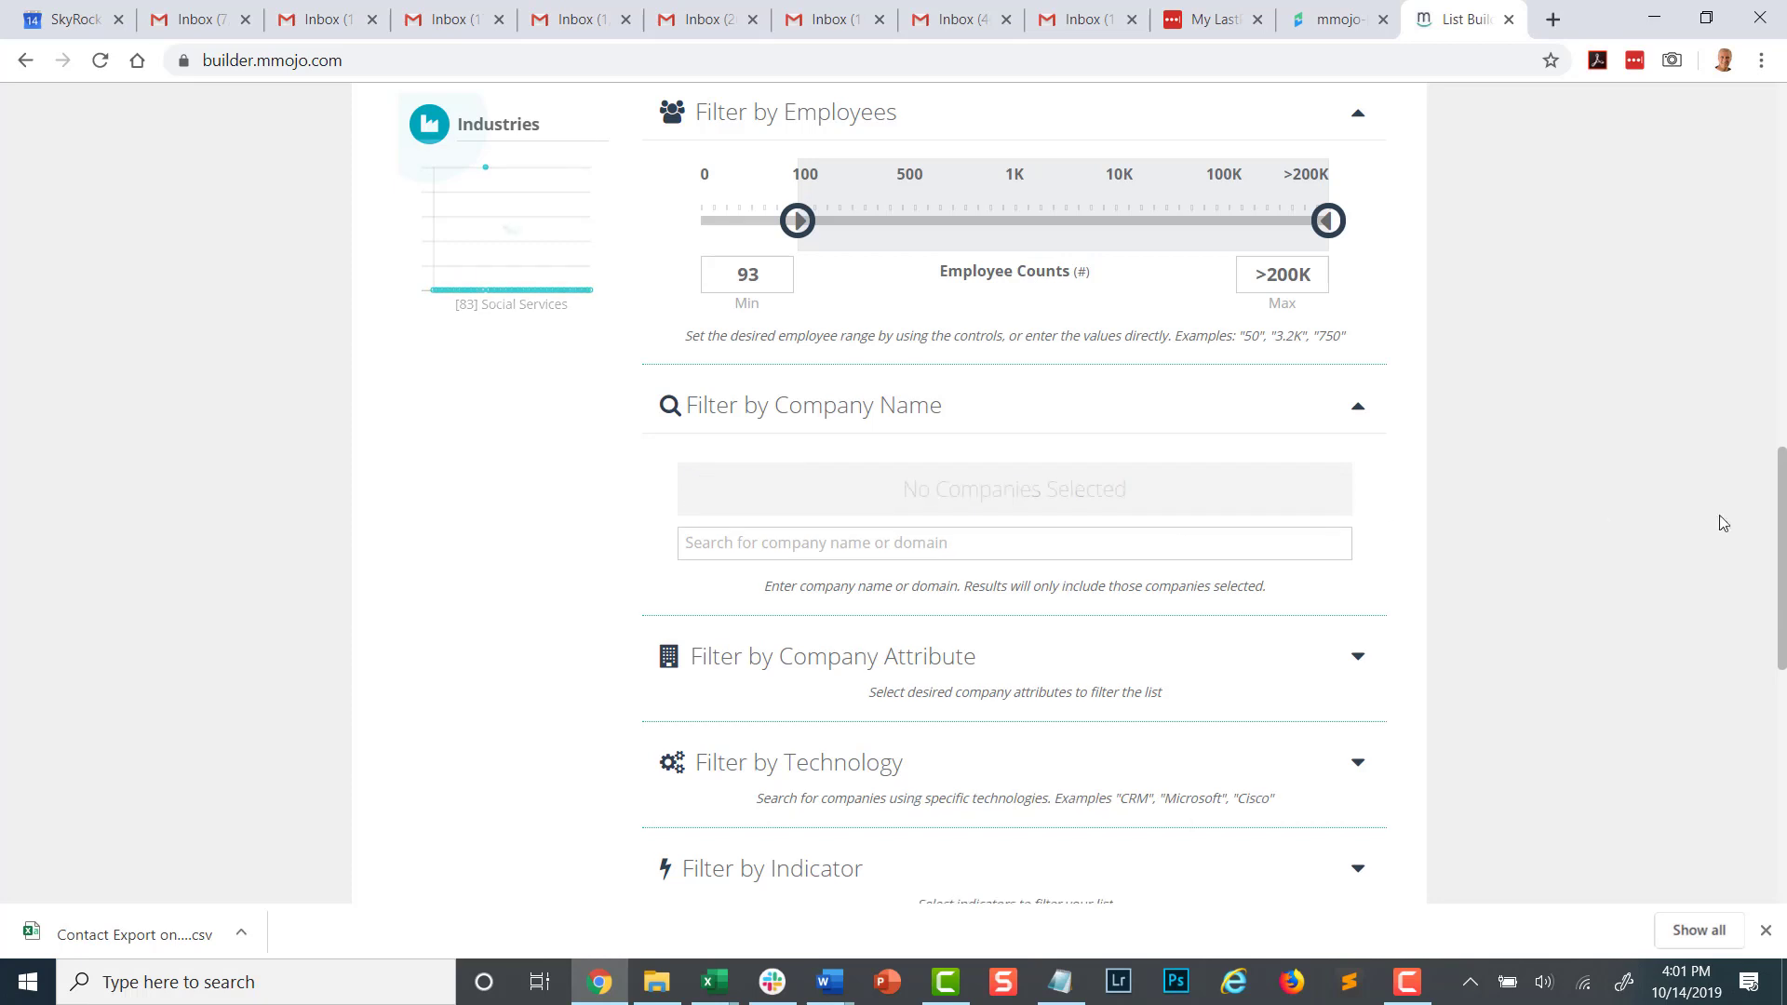
scroll(1783, 504, down, 2)
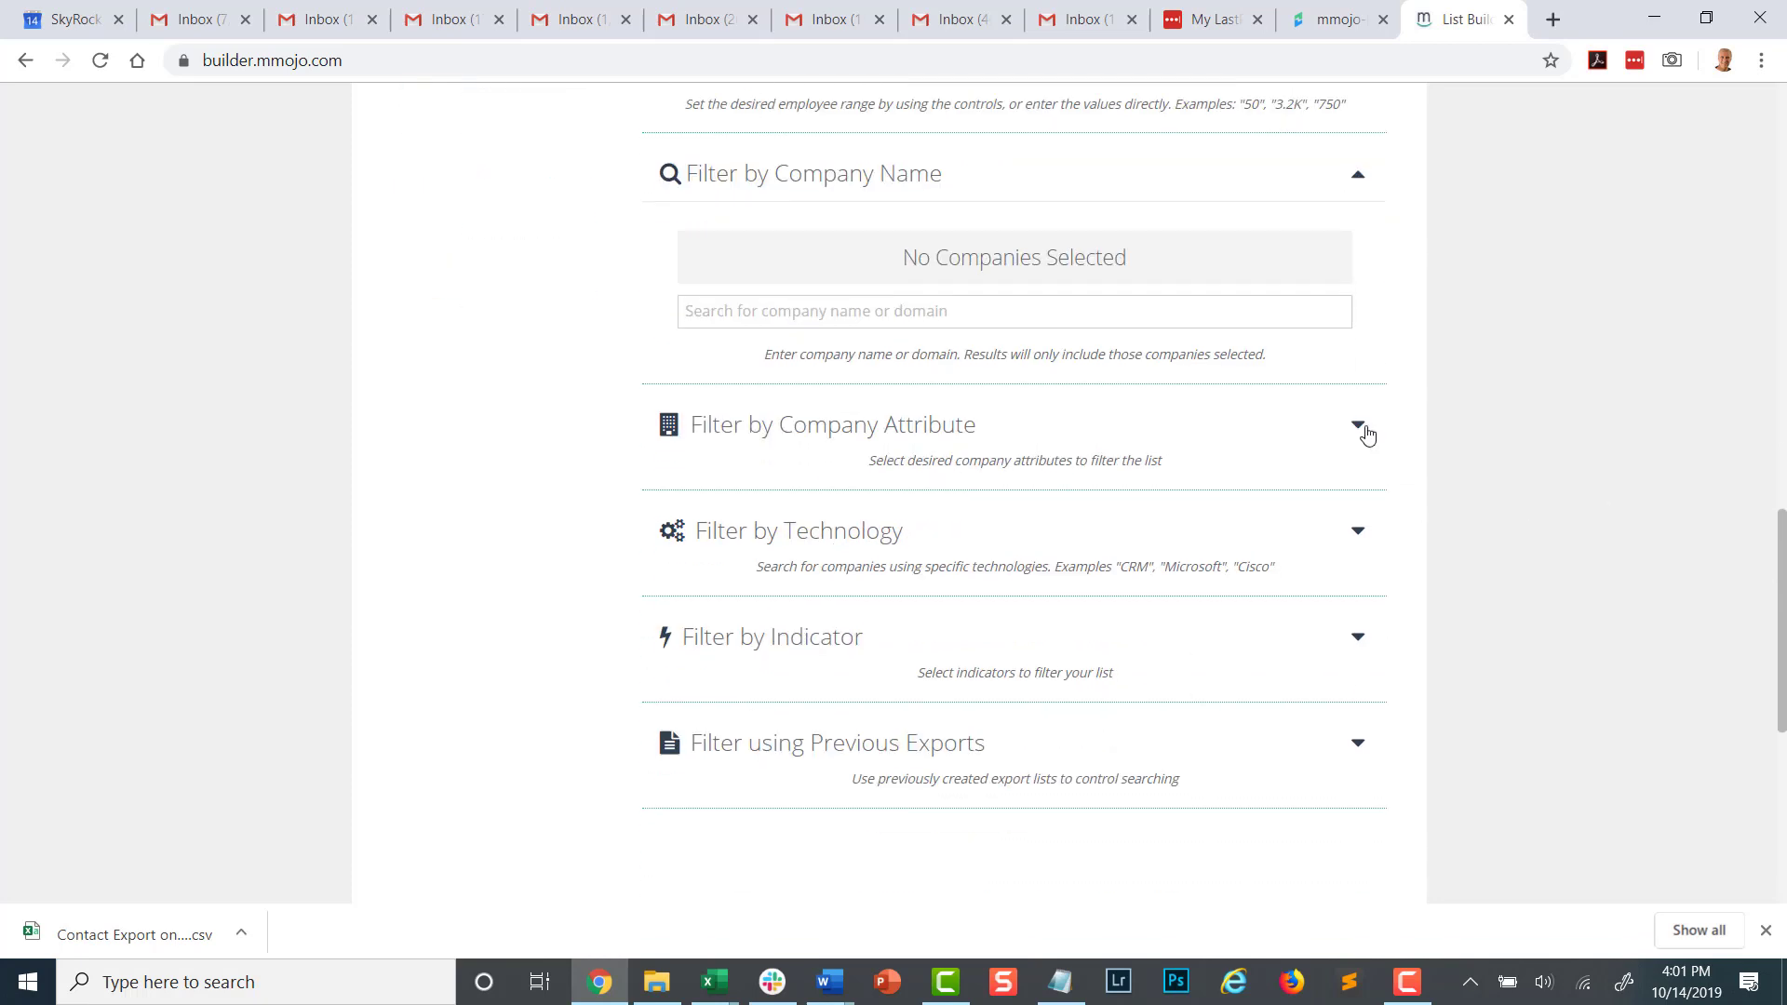
click(1359, 426)
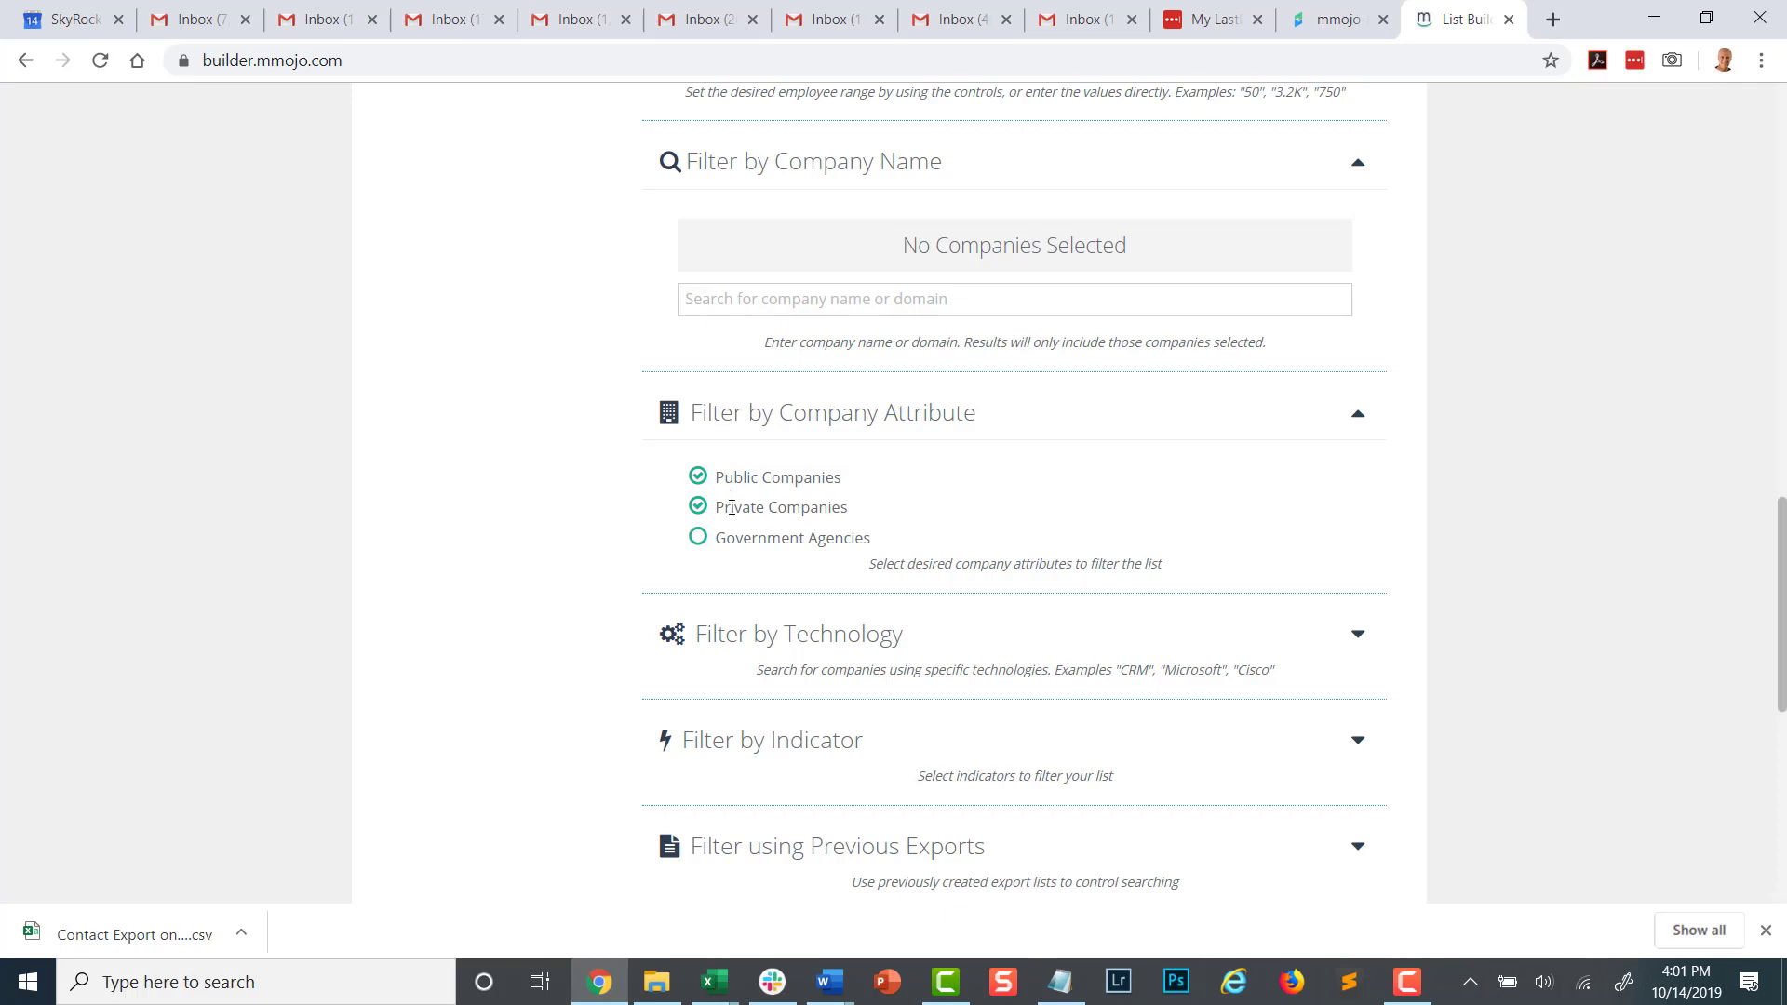
click(1359, 424)
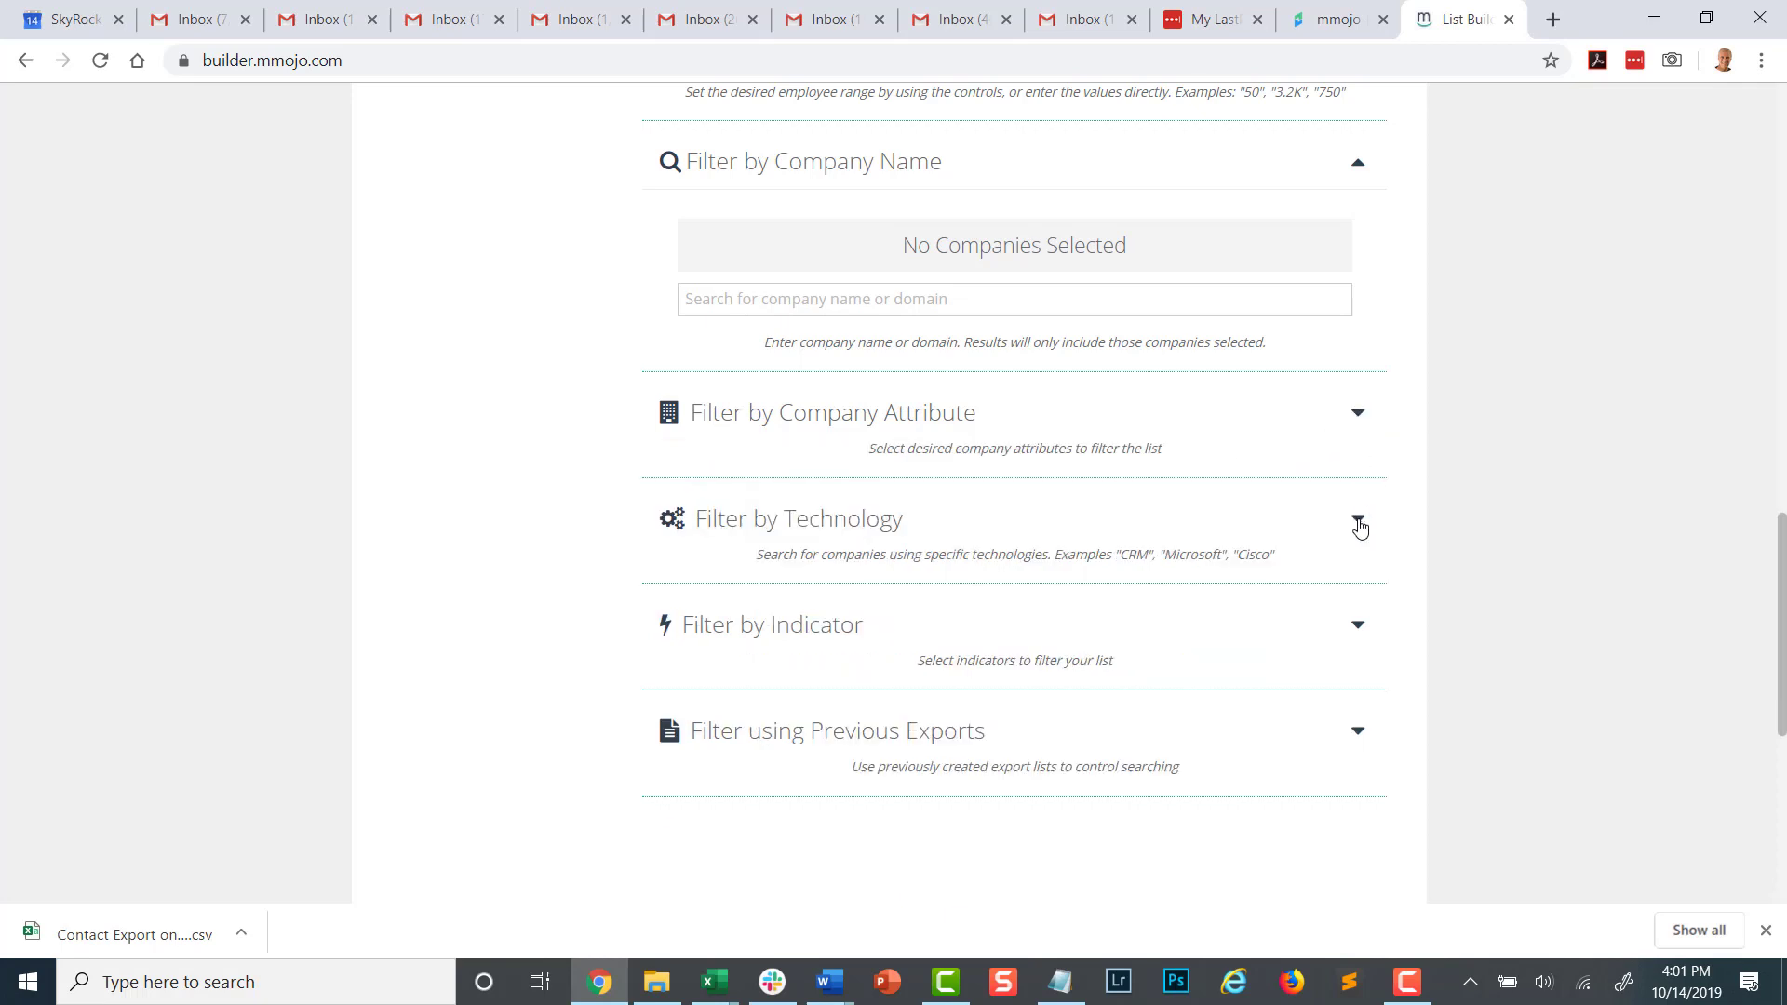
Search the technology filter for salesforce and add Salesforce.com
click(1357, 518)
click(735, 554)
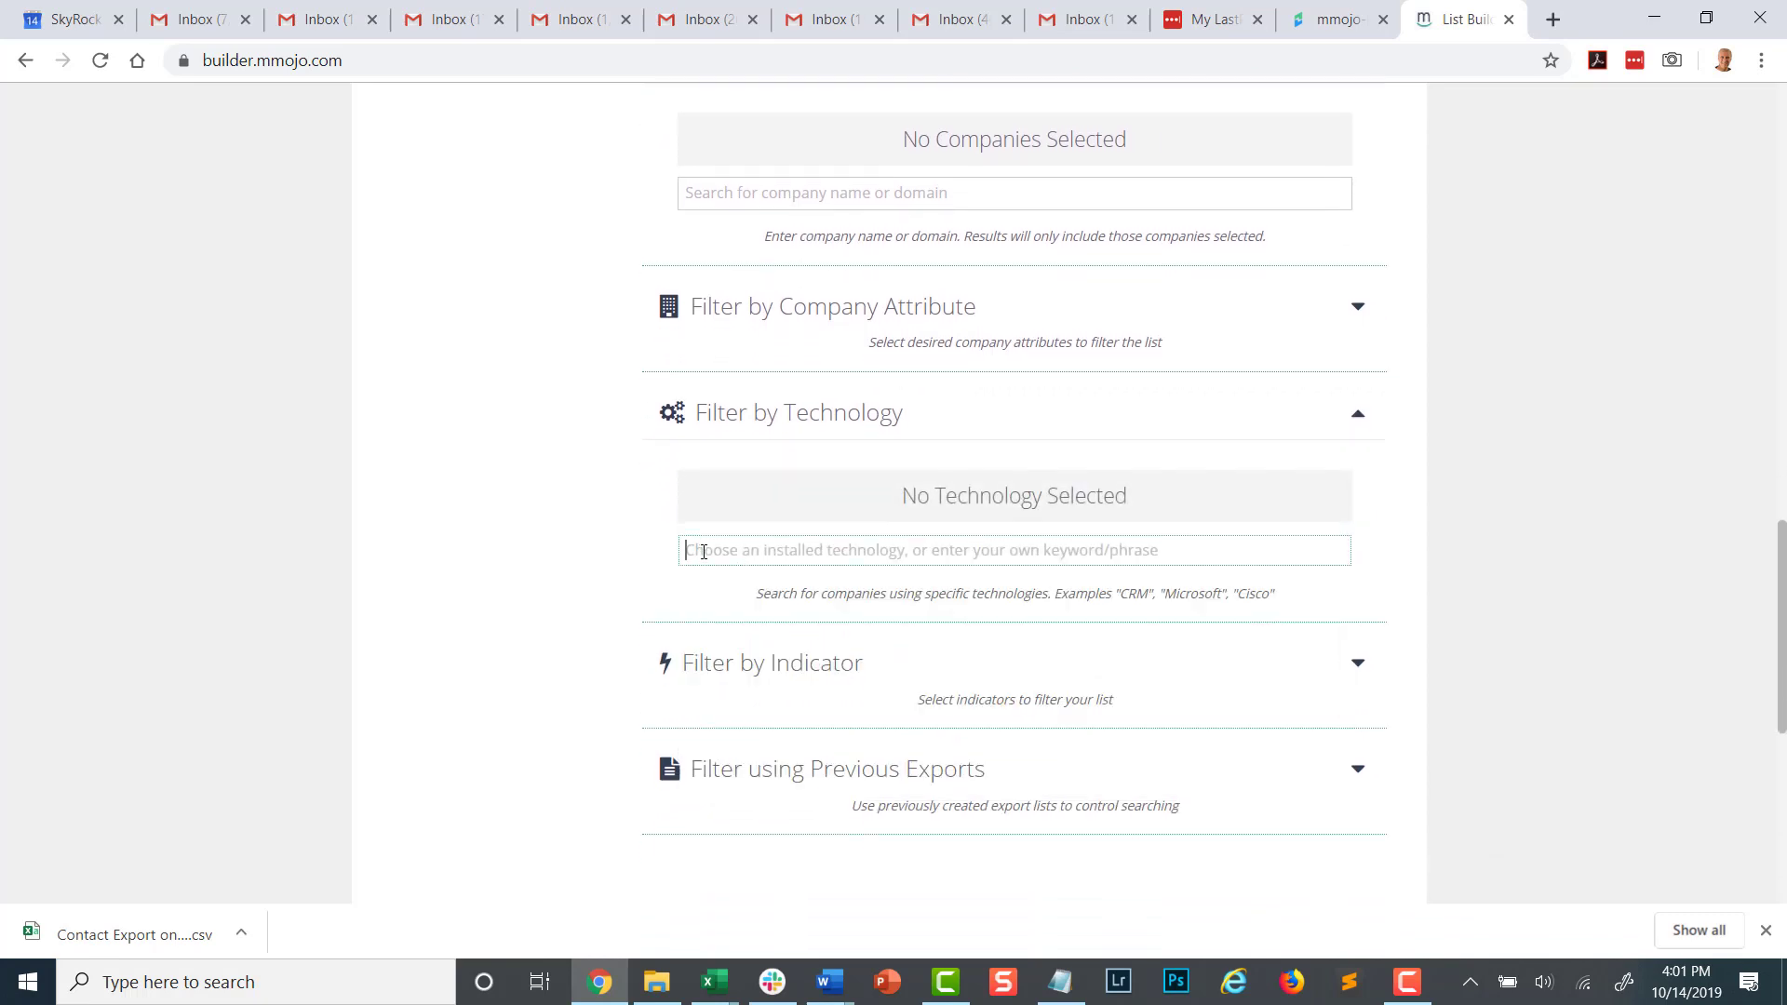
text(sof)
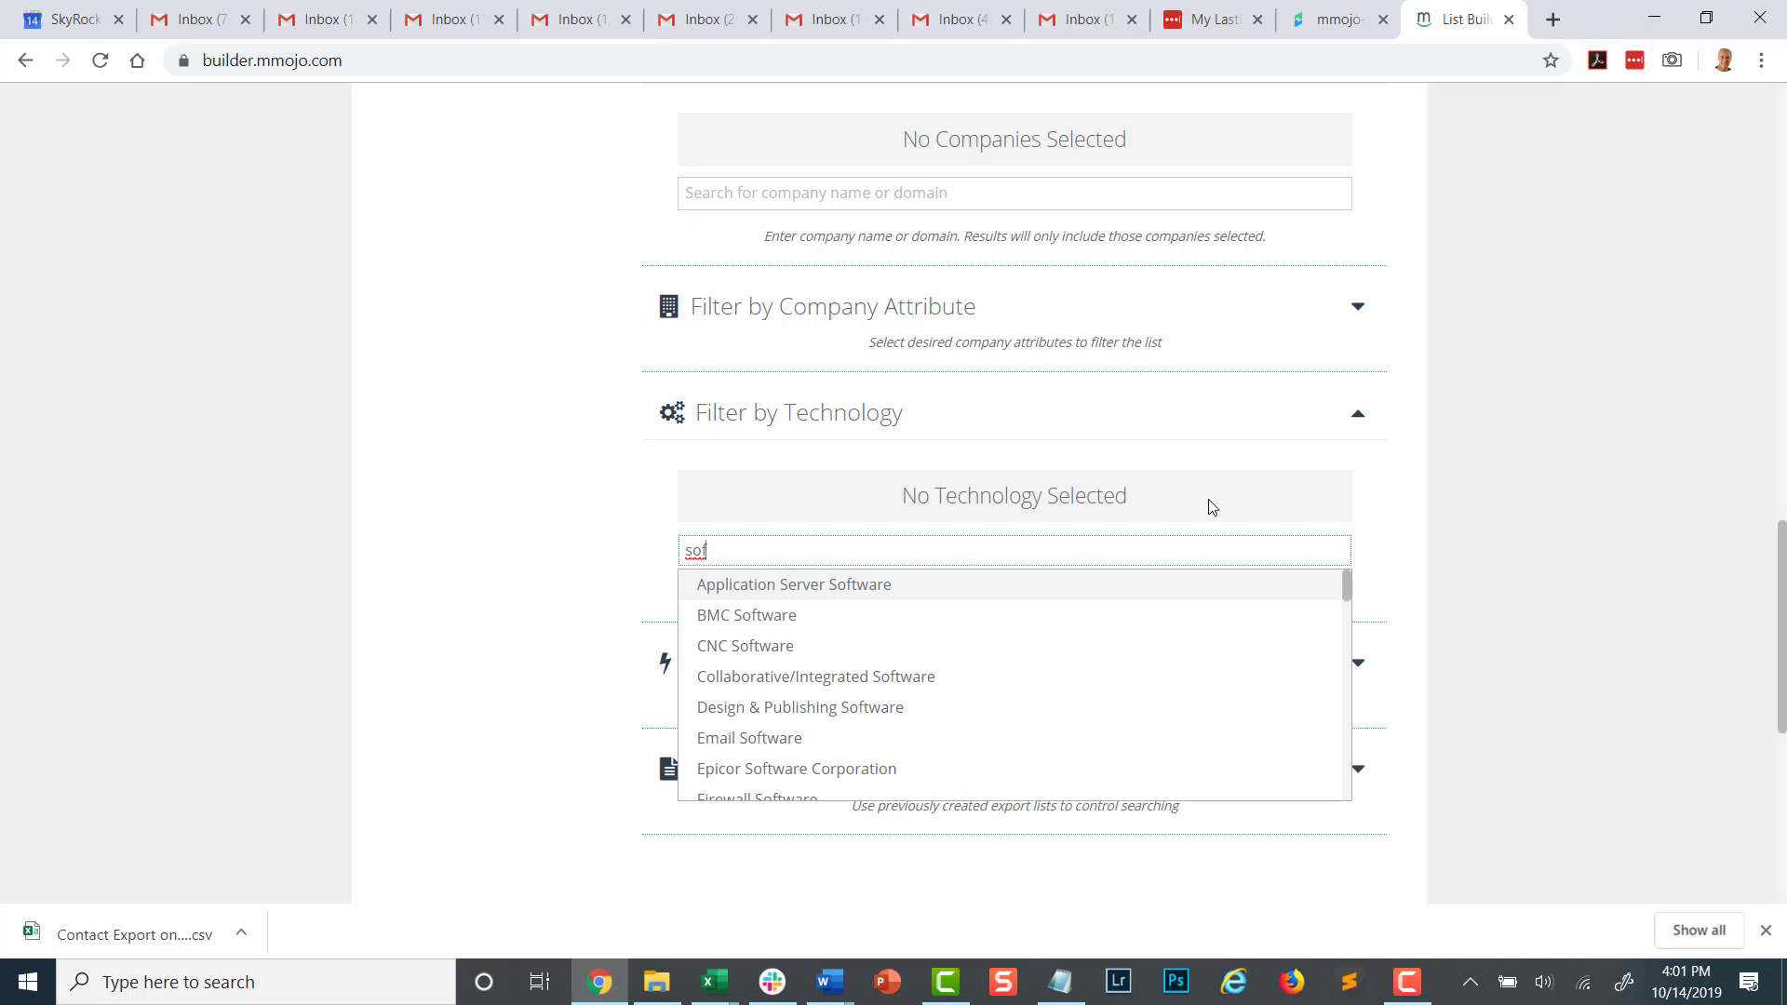
key(BackSpace)
key(BackSpace)
text(ale)
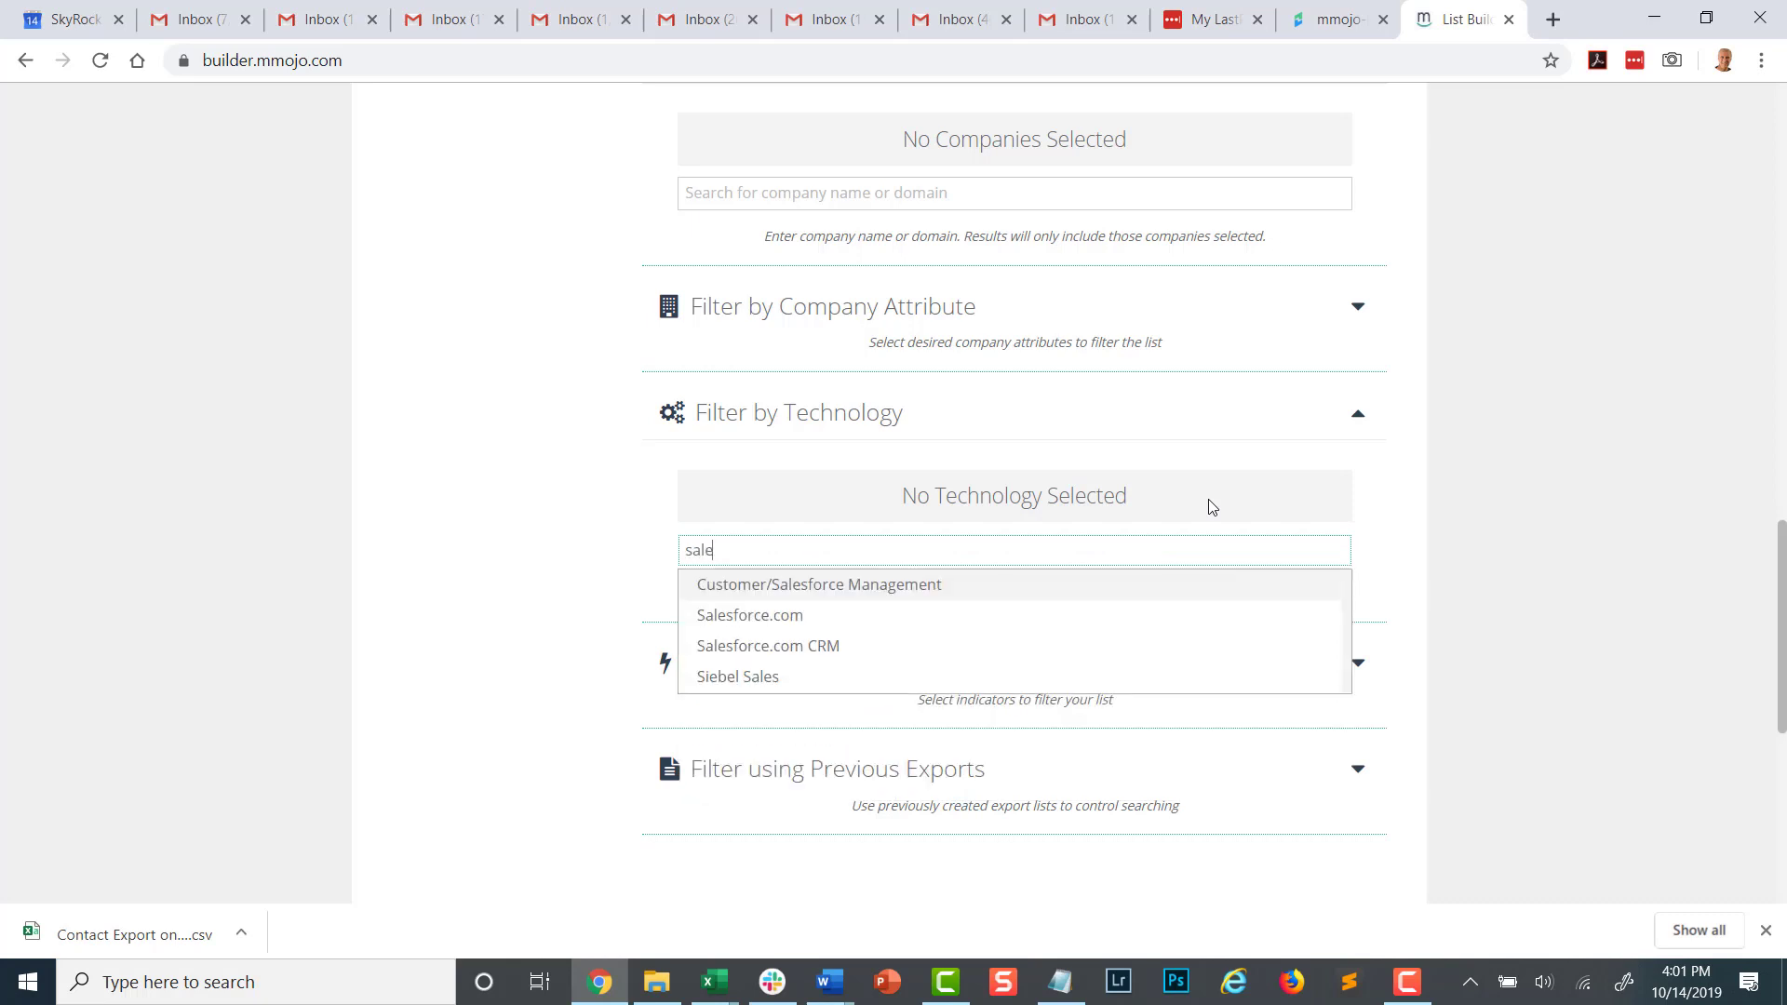
text(sf)
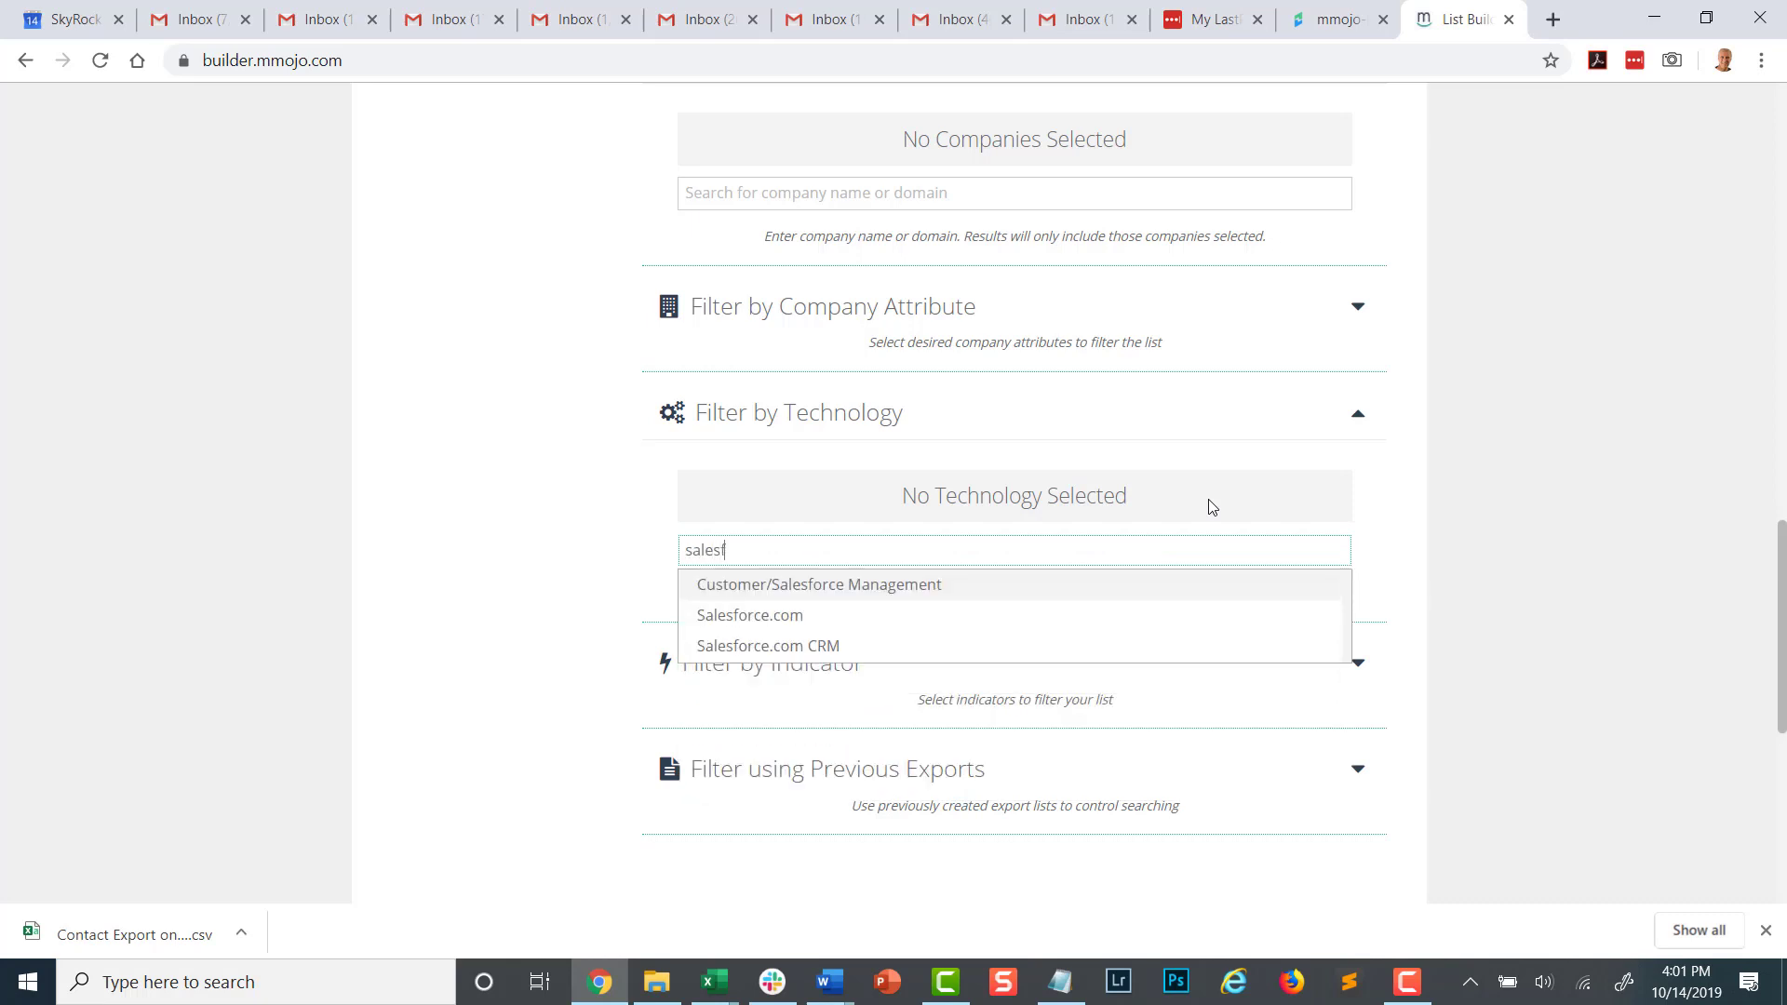
text(orec)
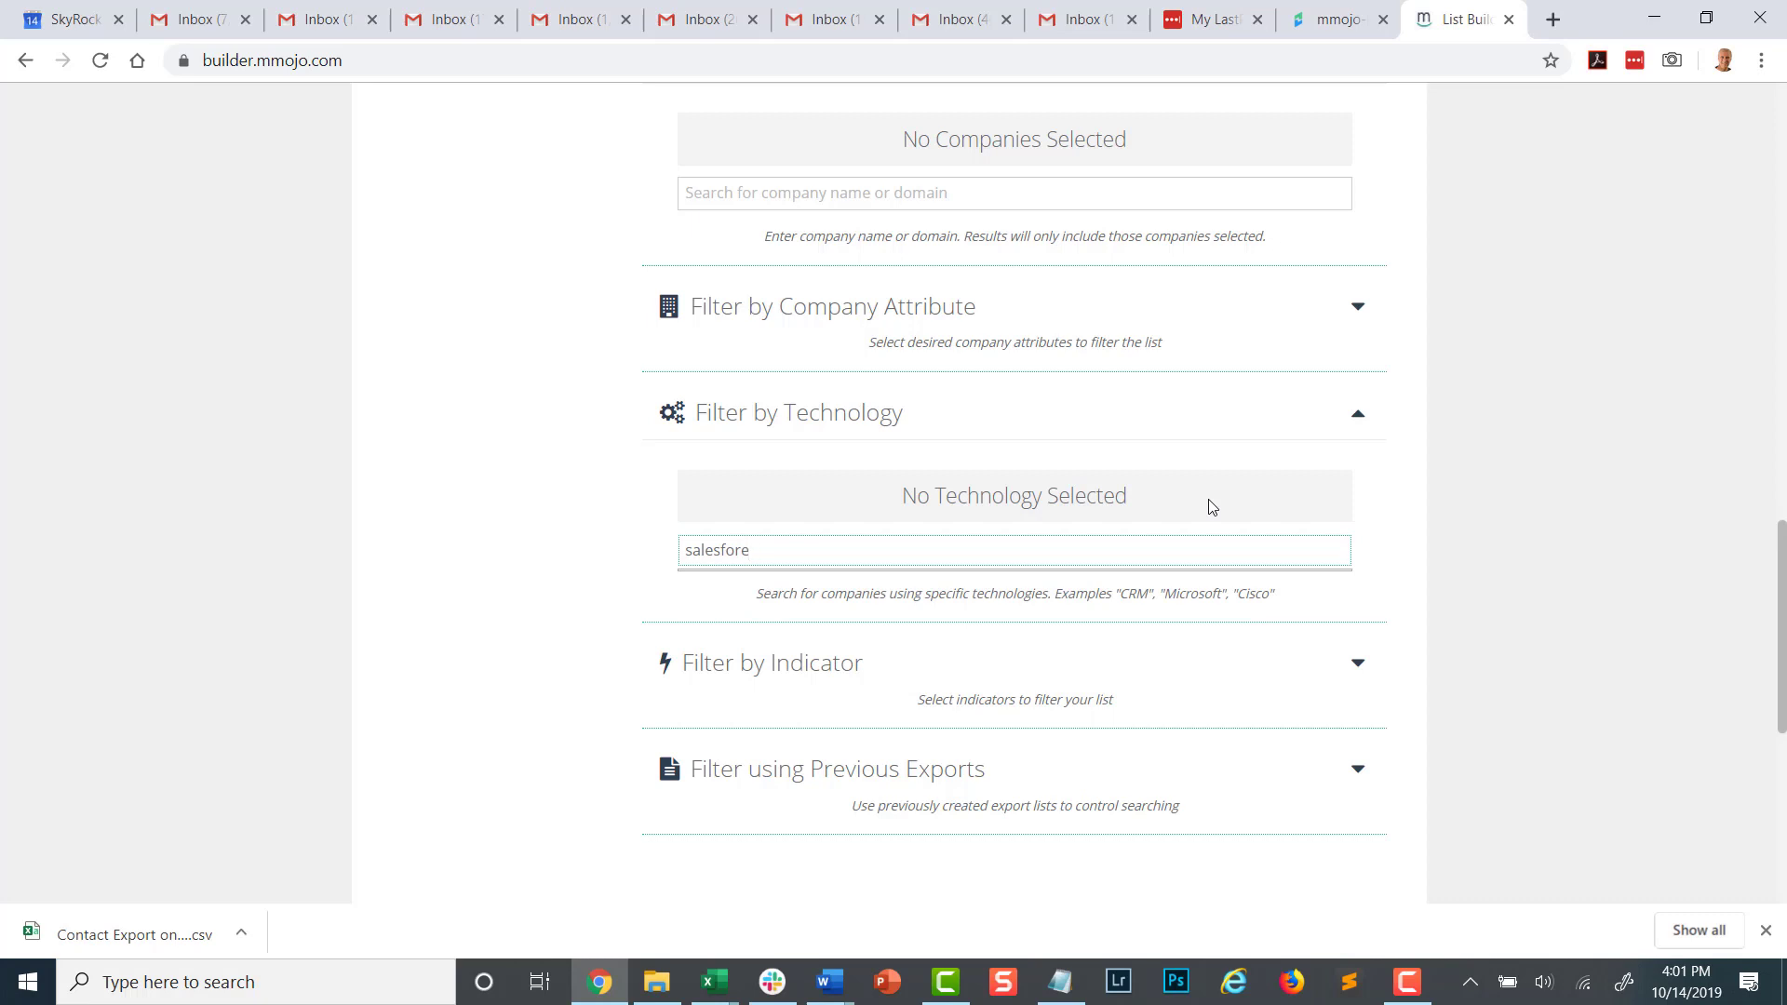
key(BackSpace)
text(ce)
click(824, 616)
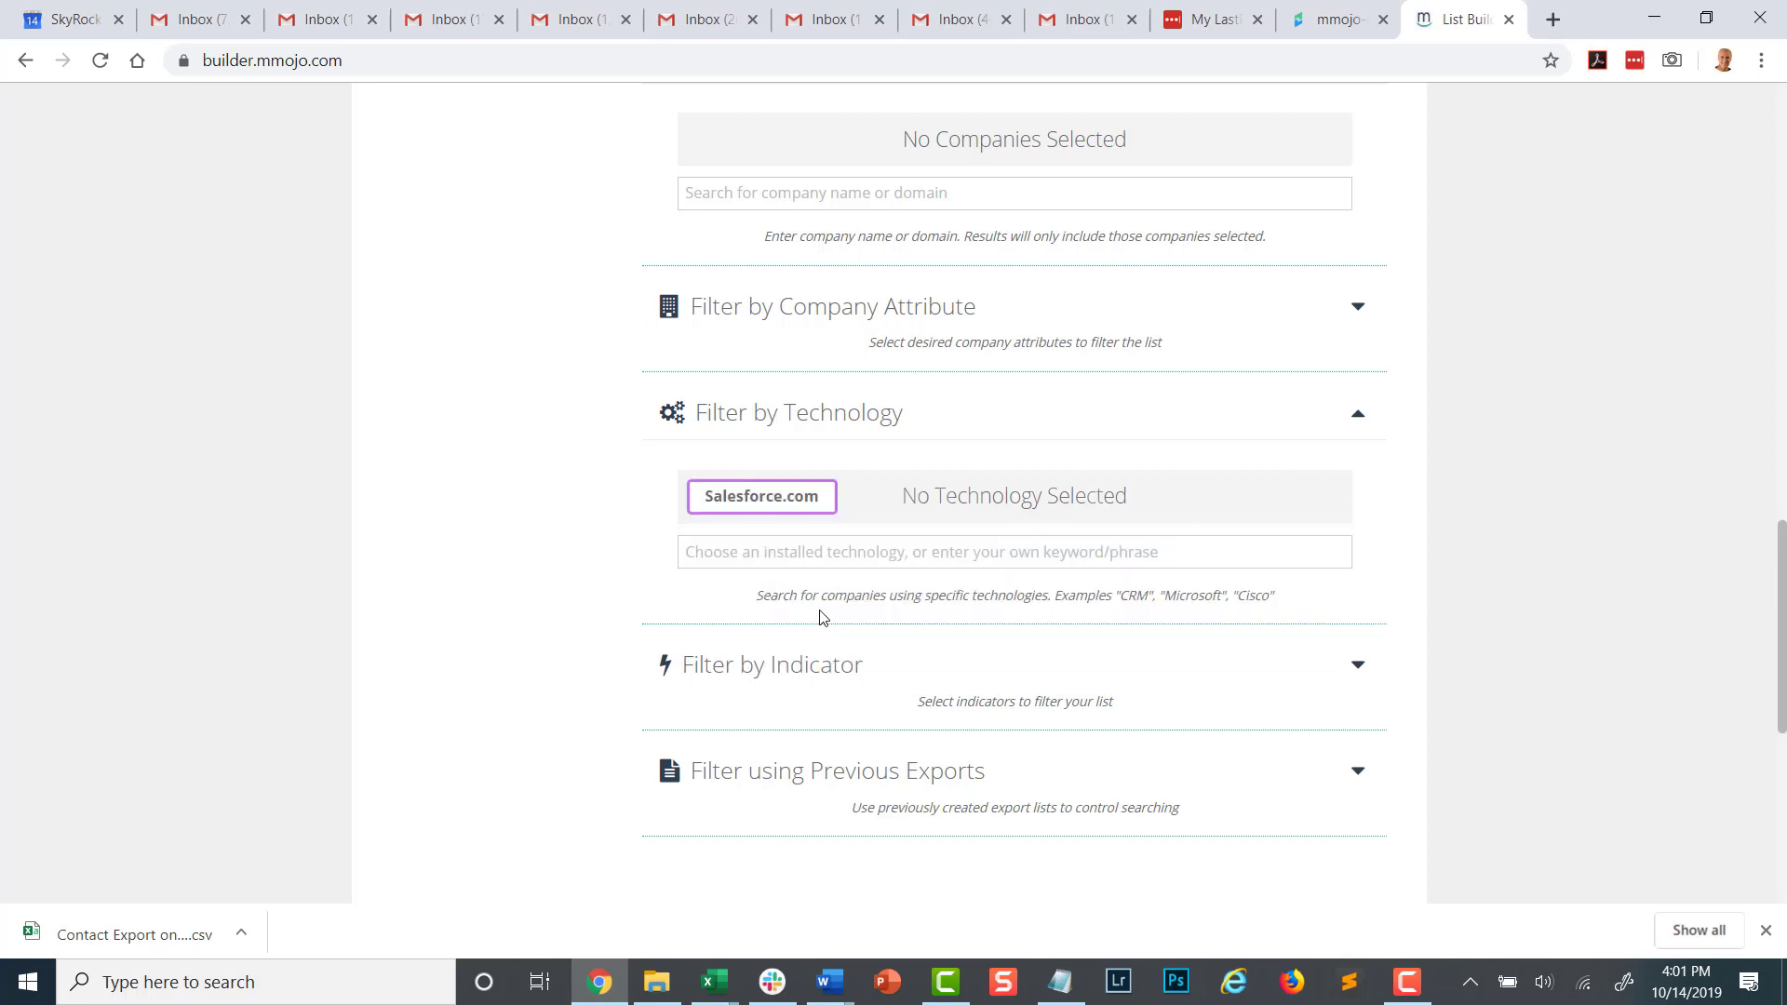
Add SAP and Oracle to the technology filter alongside Salesforce.com
click(802, 553)
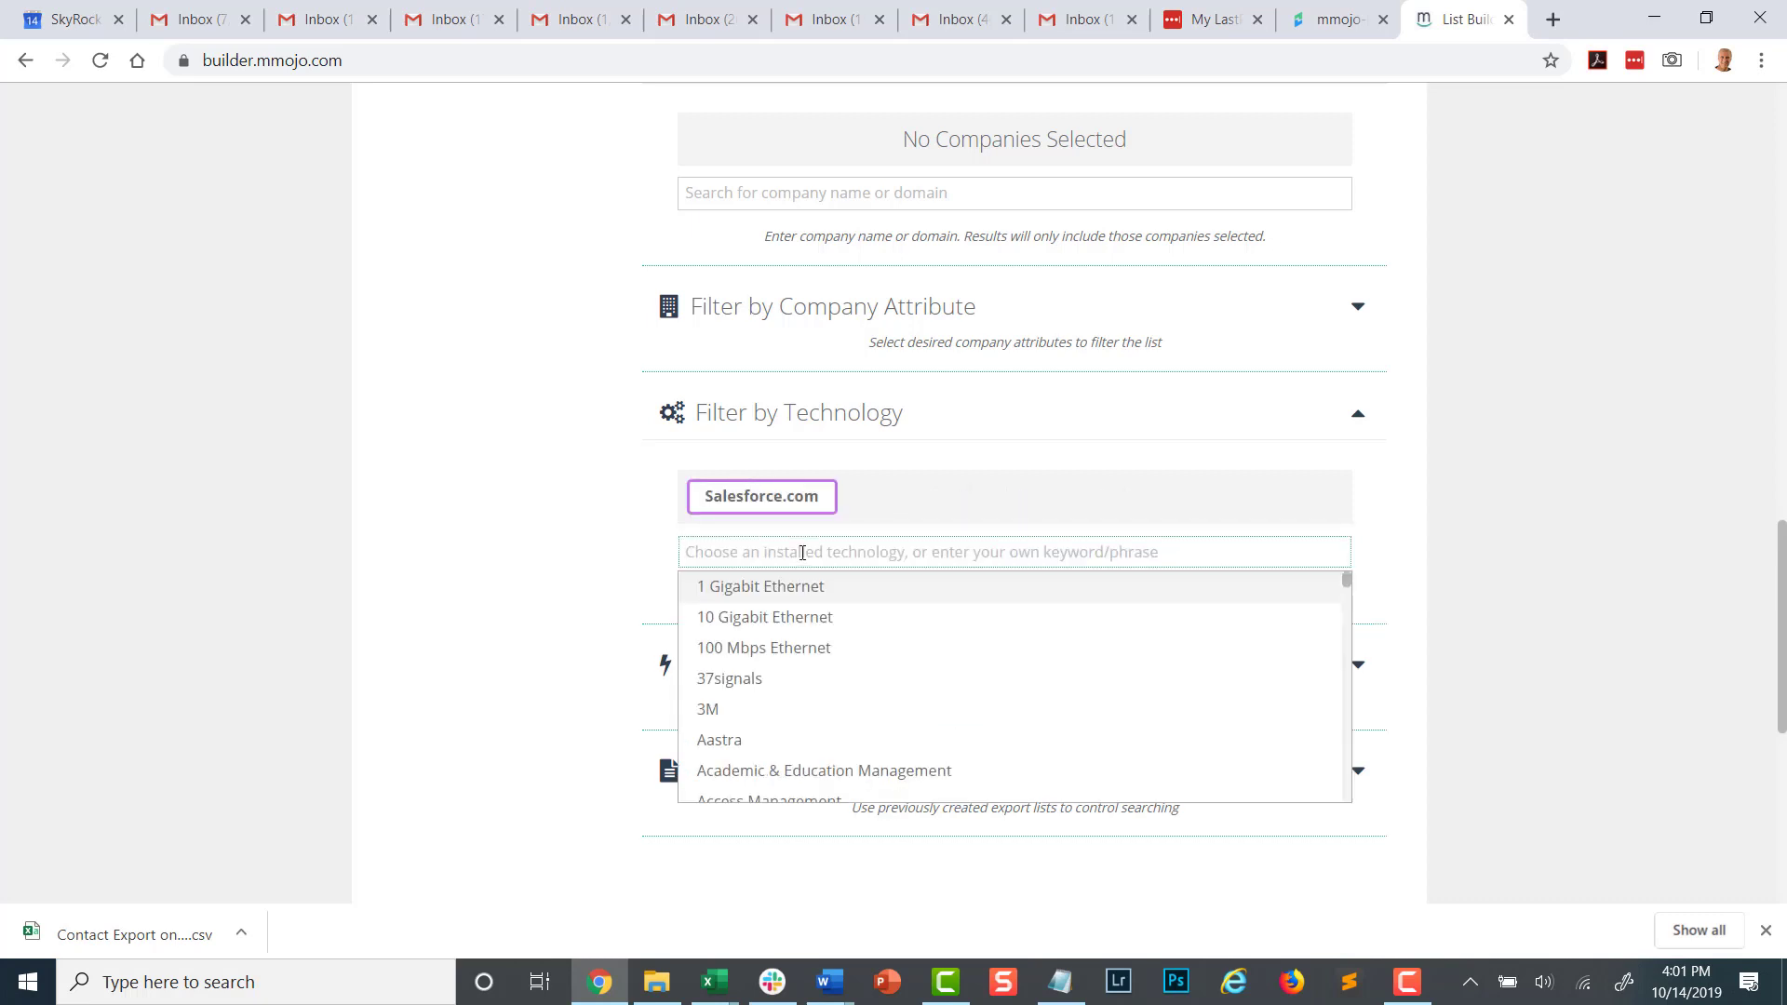
text(sap)
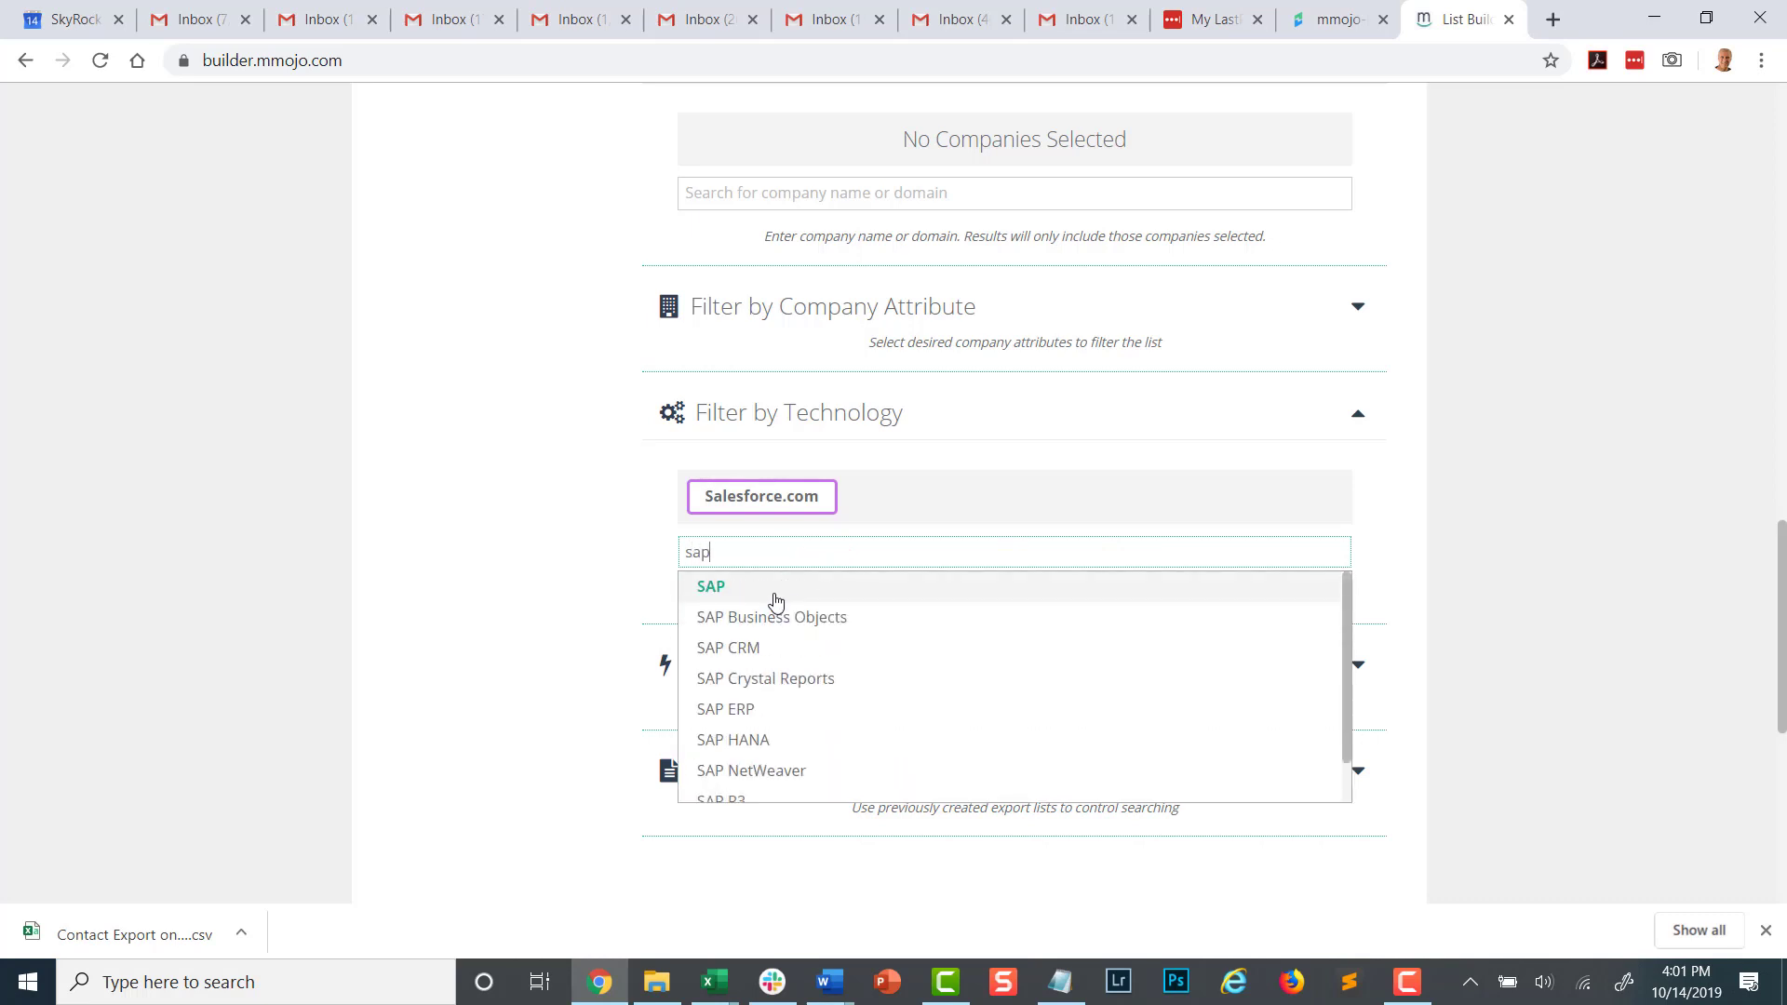
click(772, 587)
click(767, 560)
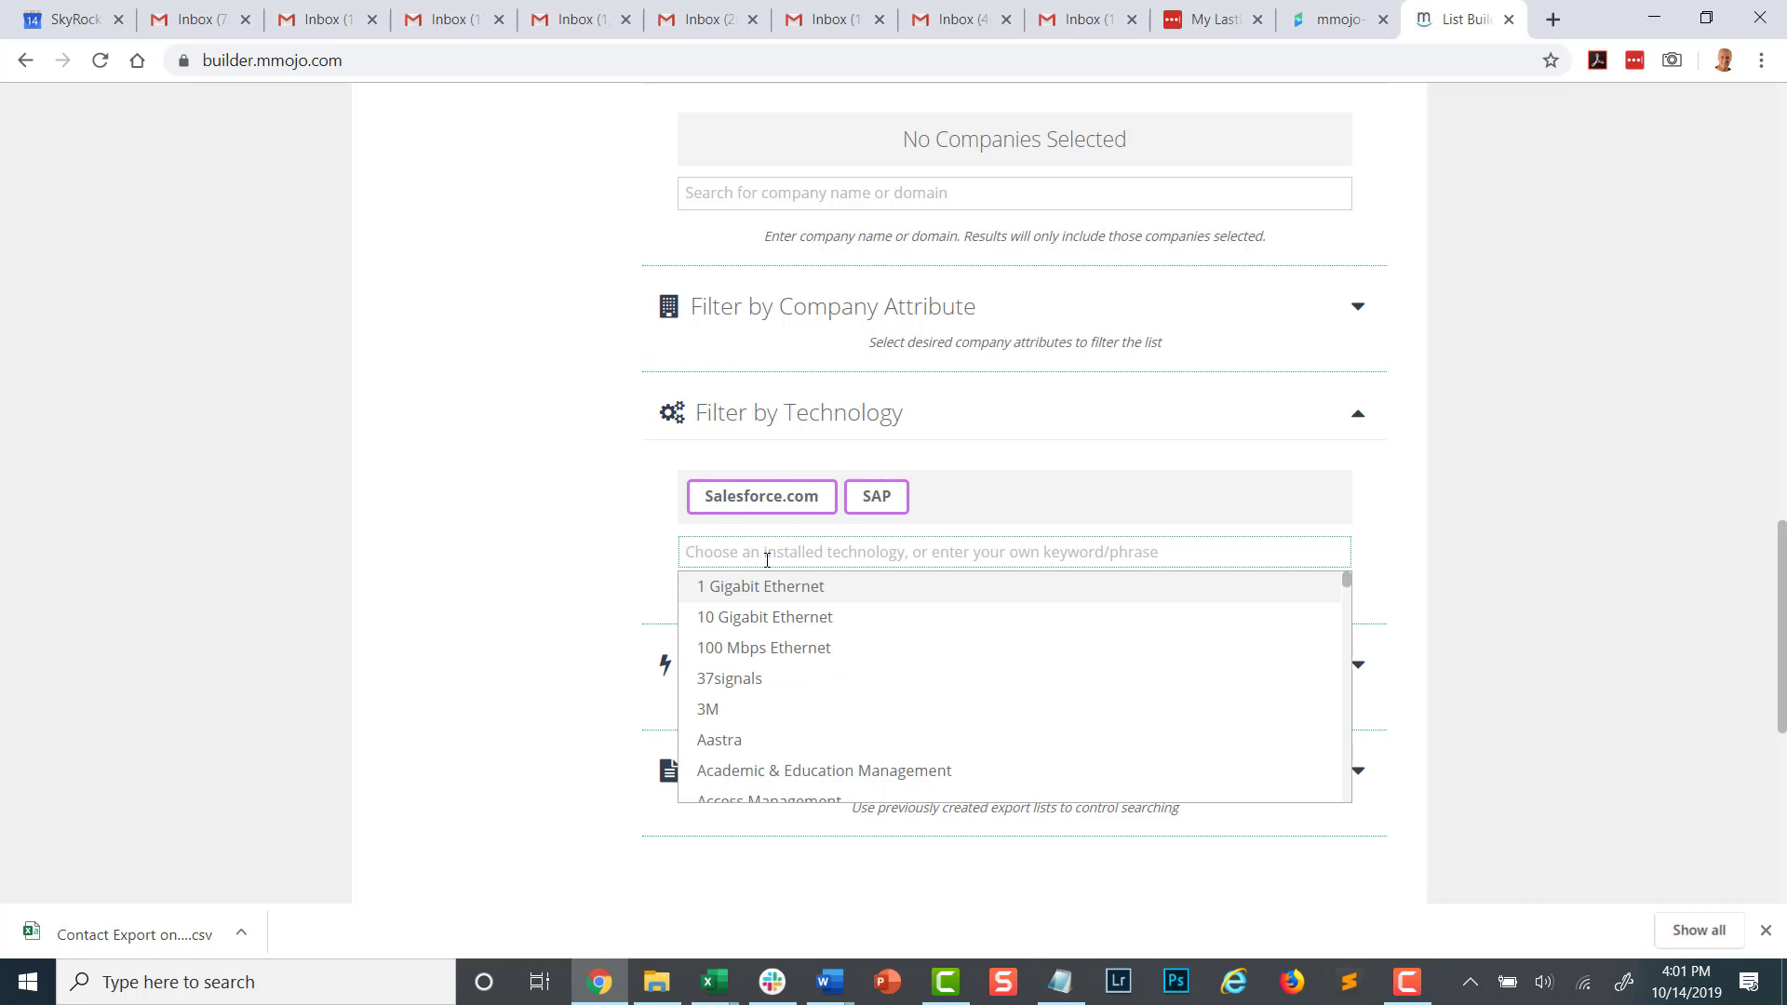
text(oral)
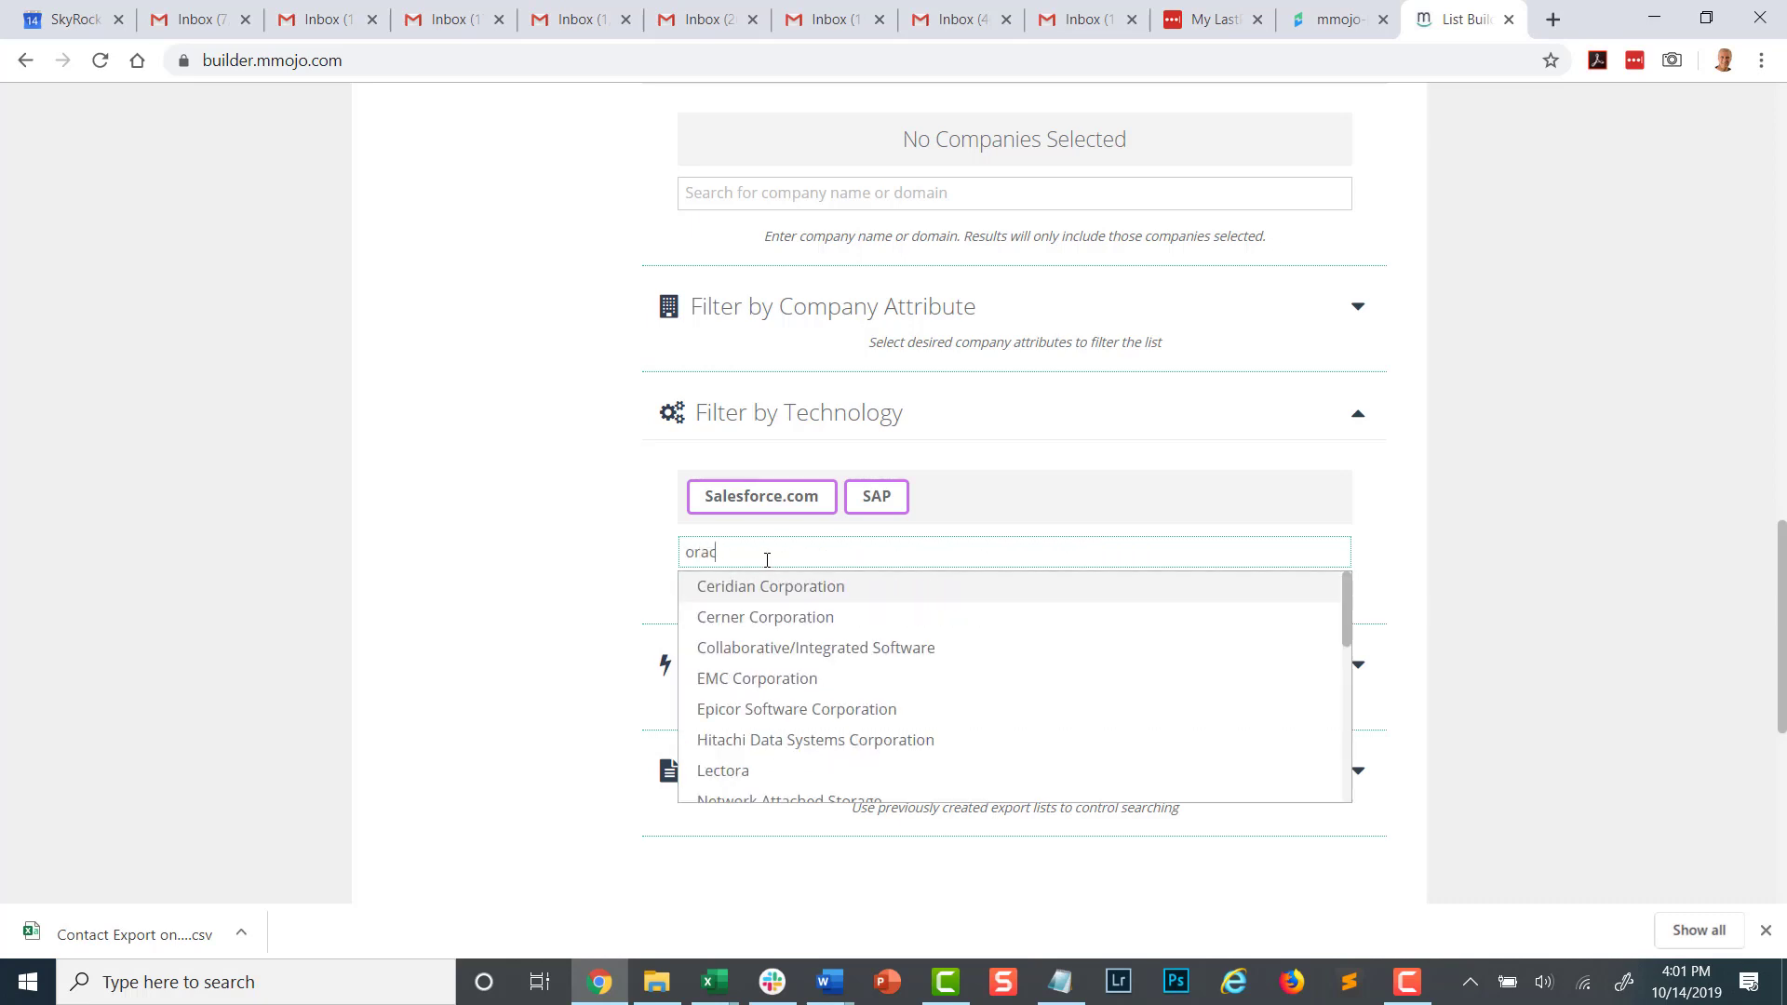
text(cle)
click(762, 590)
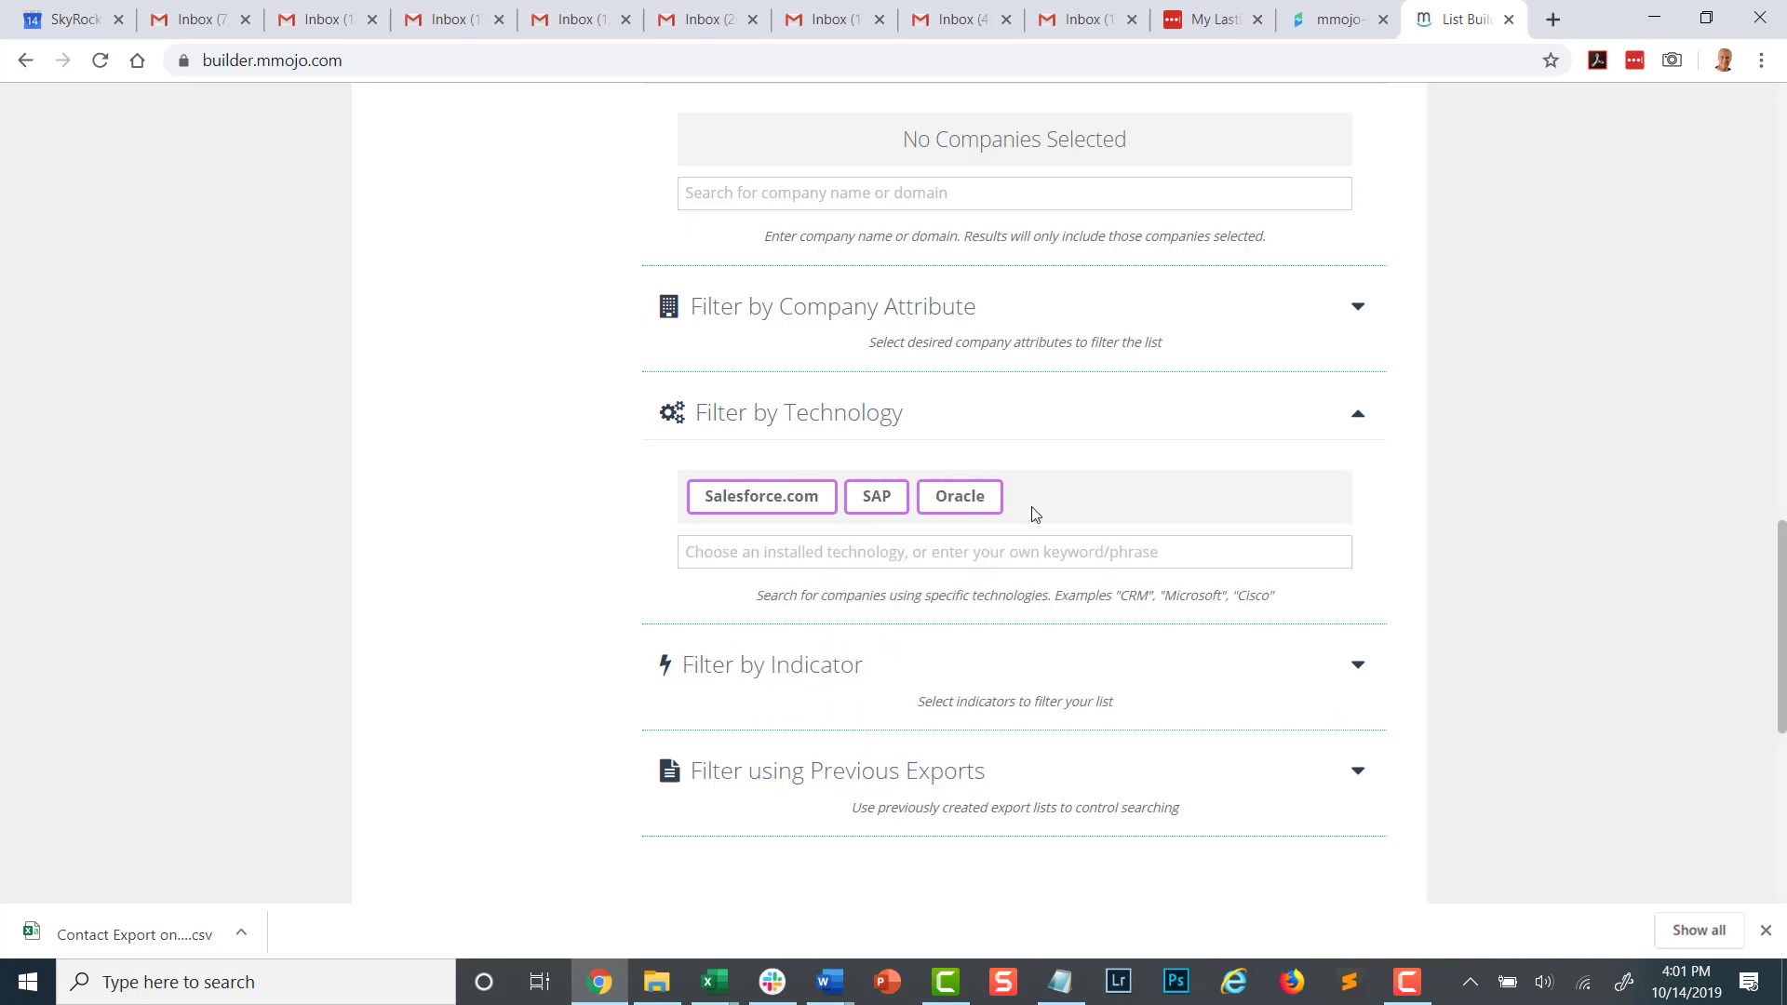
Review the location, industry, revenue and employee filters and the choices offered by the indicator filter
drag(1782, 566, 1782, 277)
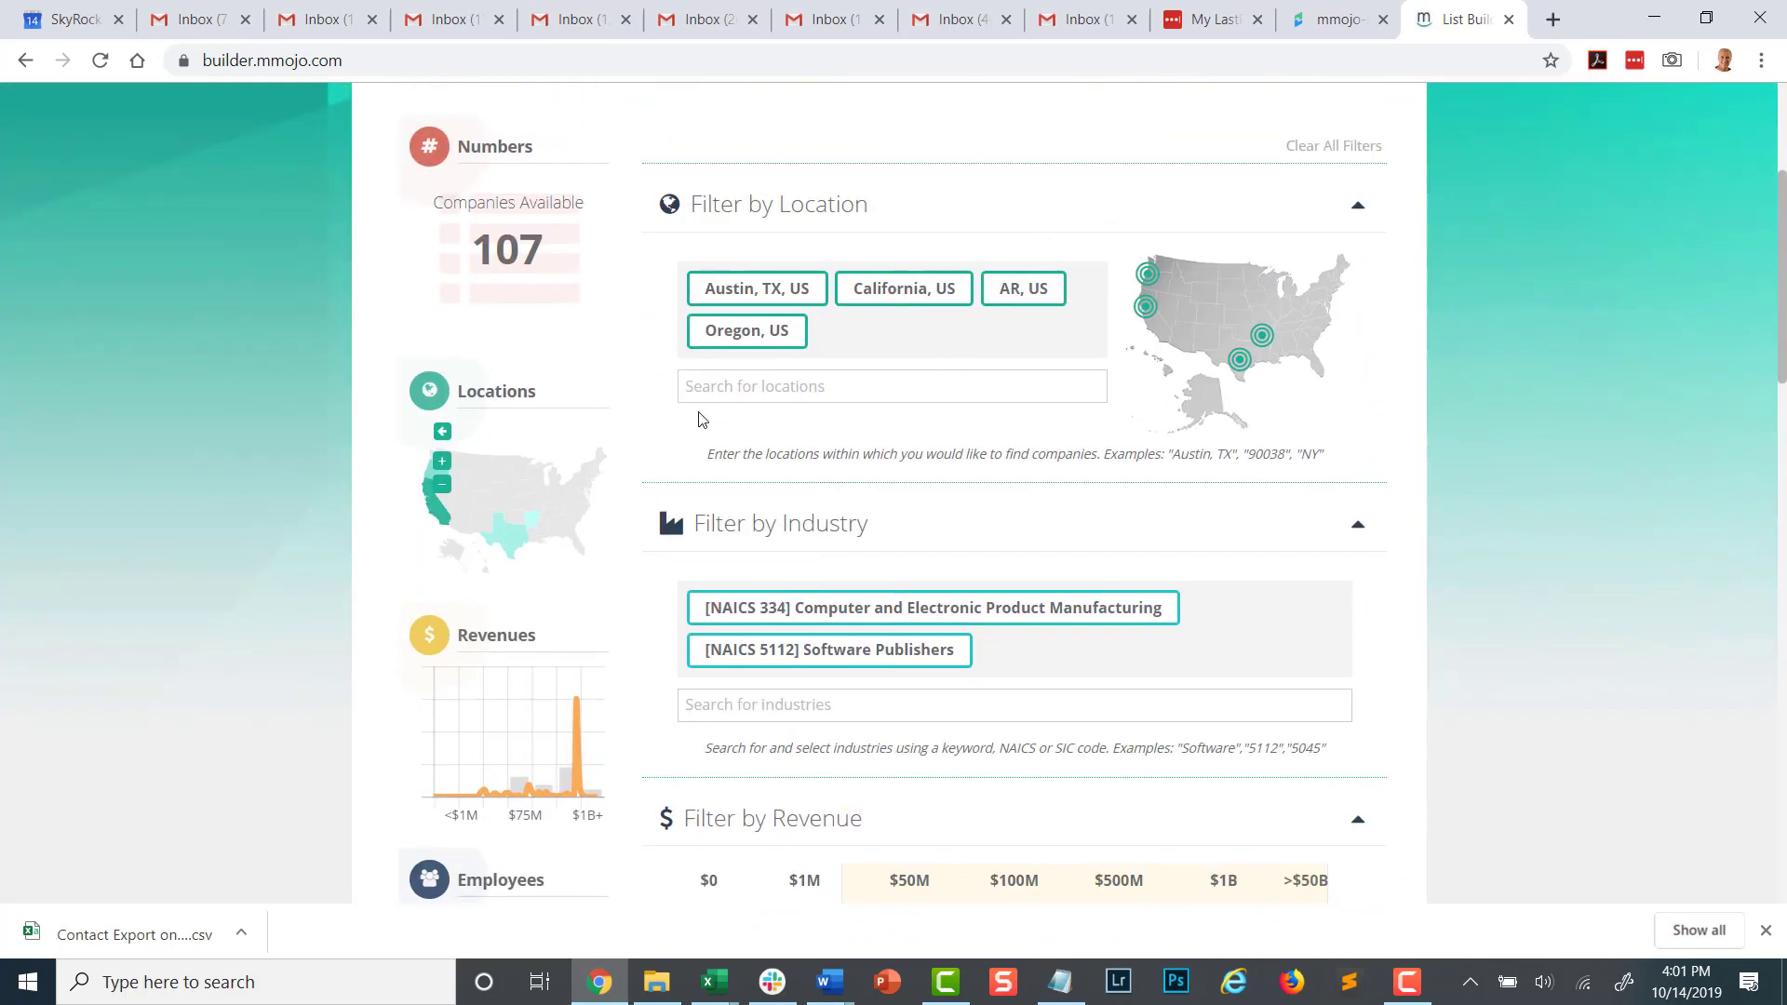
scroll(1053, 478, down, 5)
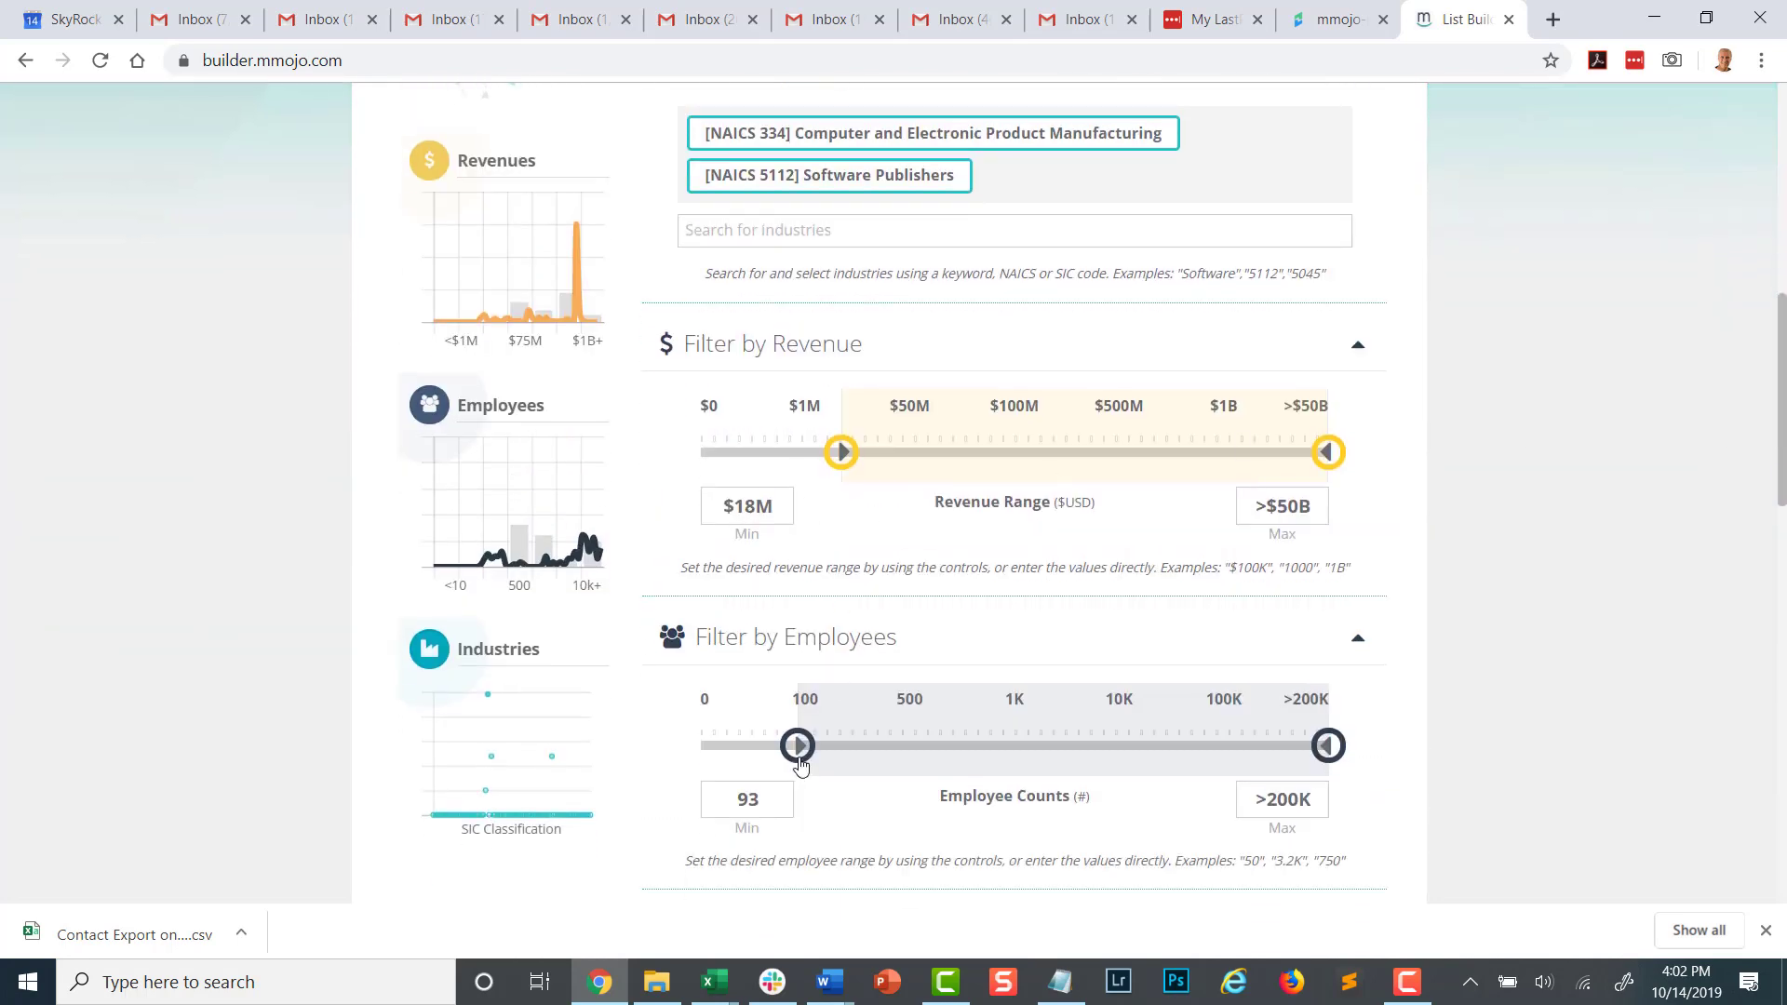
drag(1781, 399, 1747, 615)
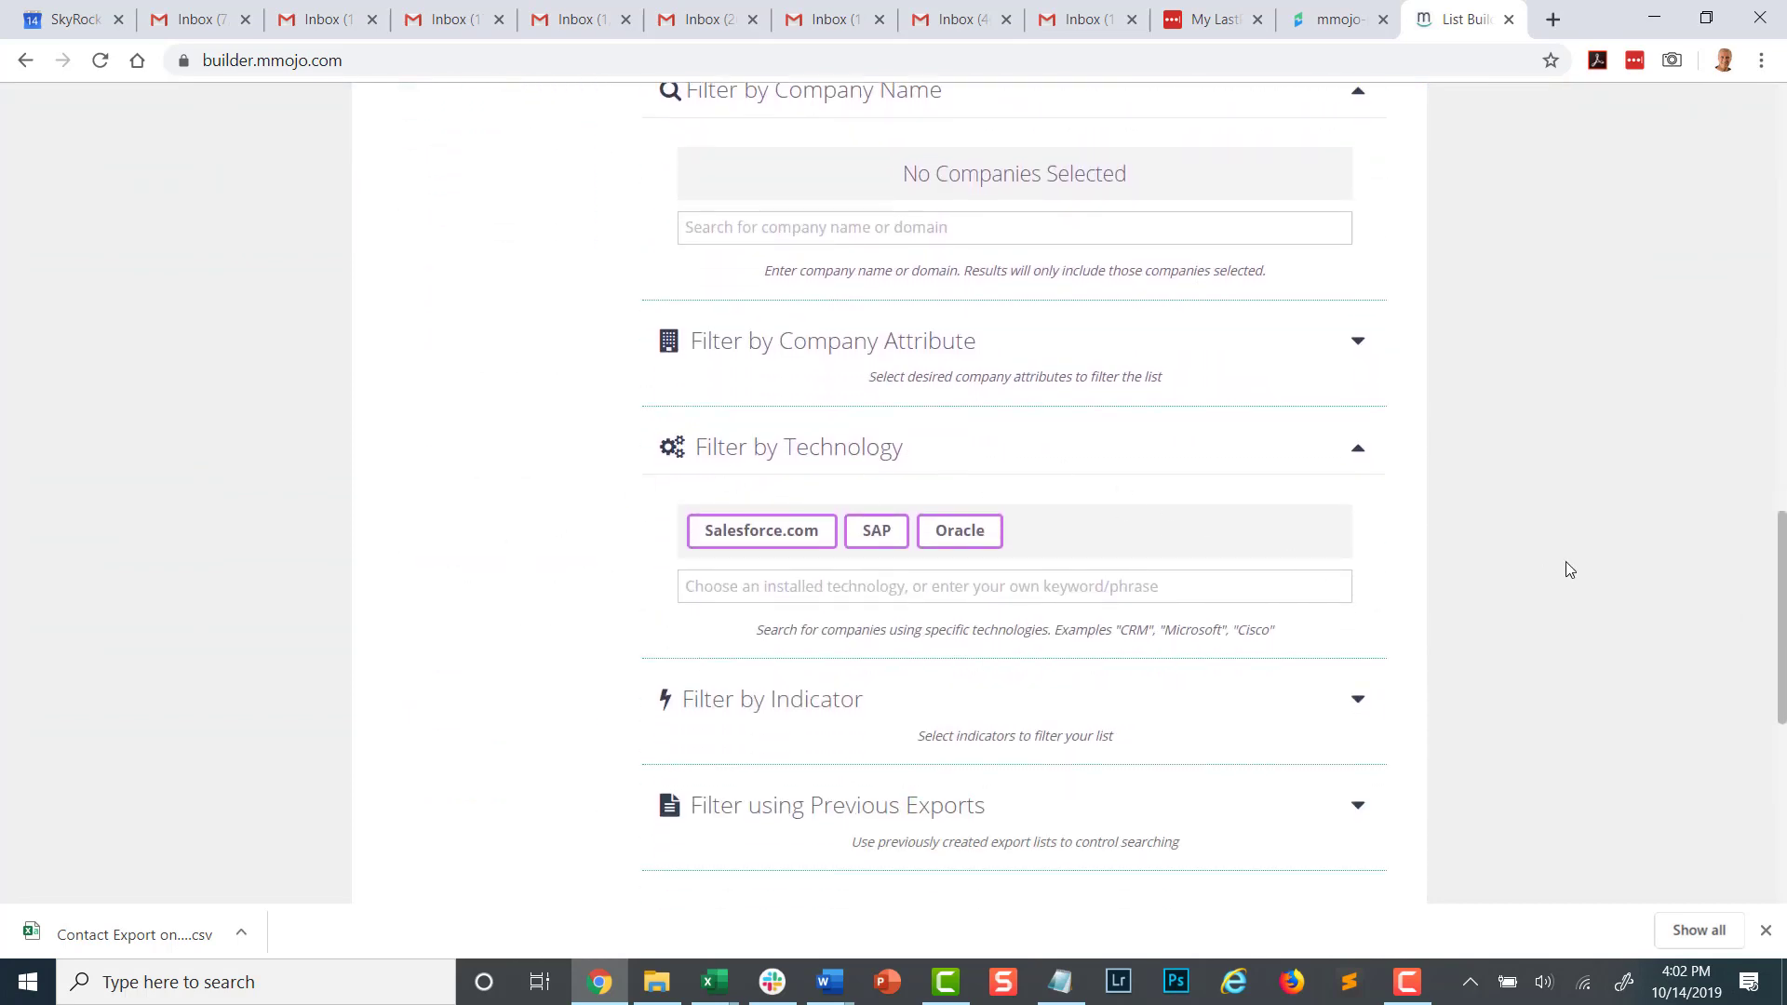
drag(1781, 569, 1782, 577)
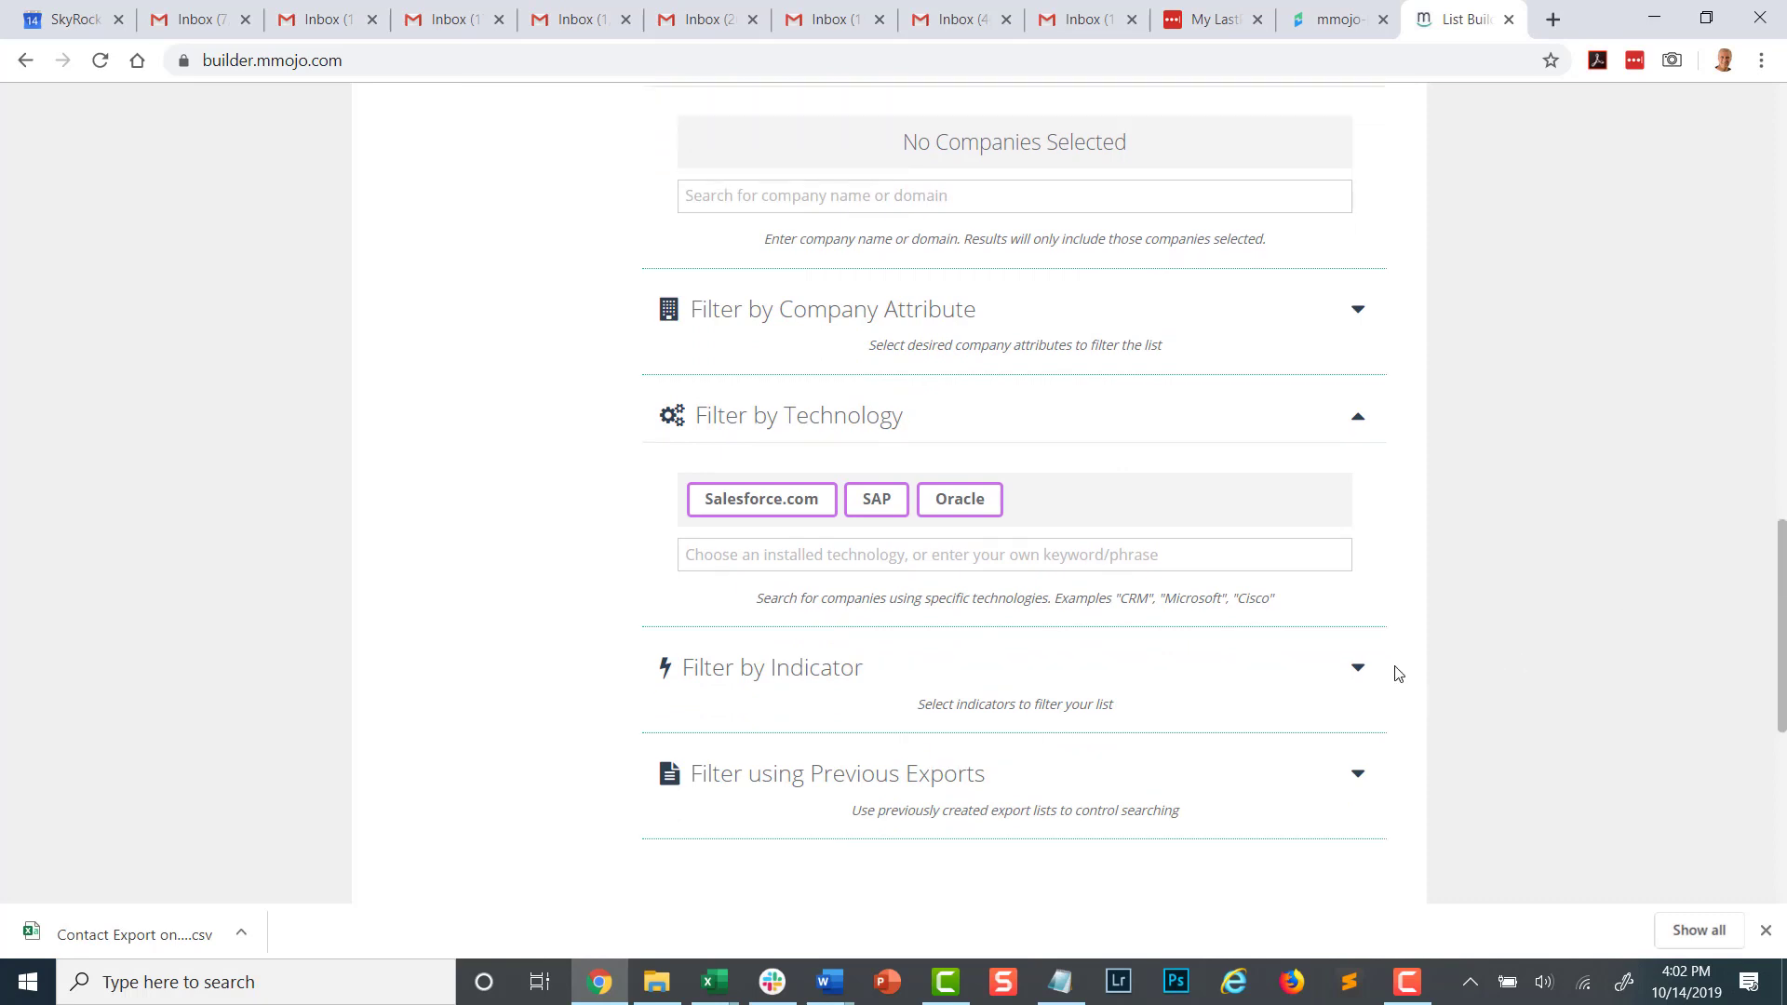
click(1354, 679)
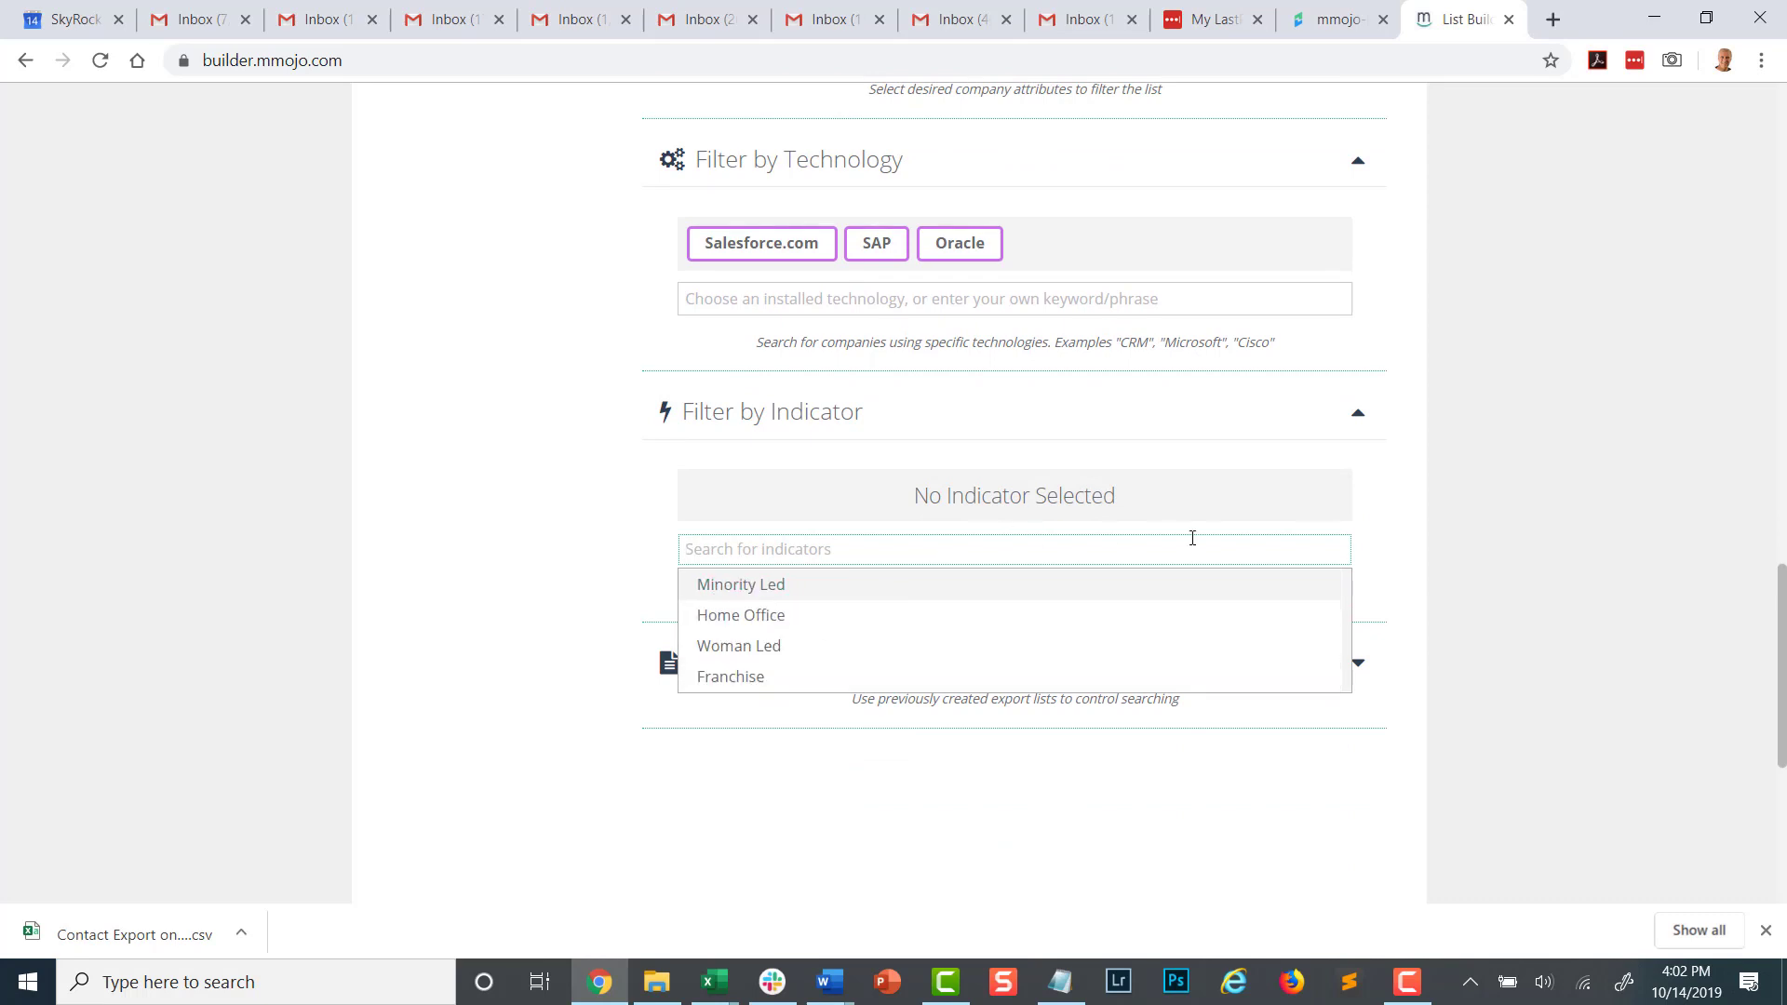
click(1013, 836)
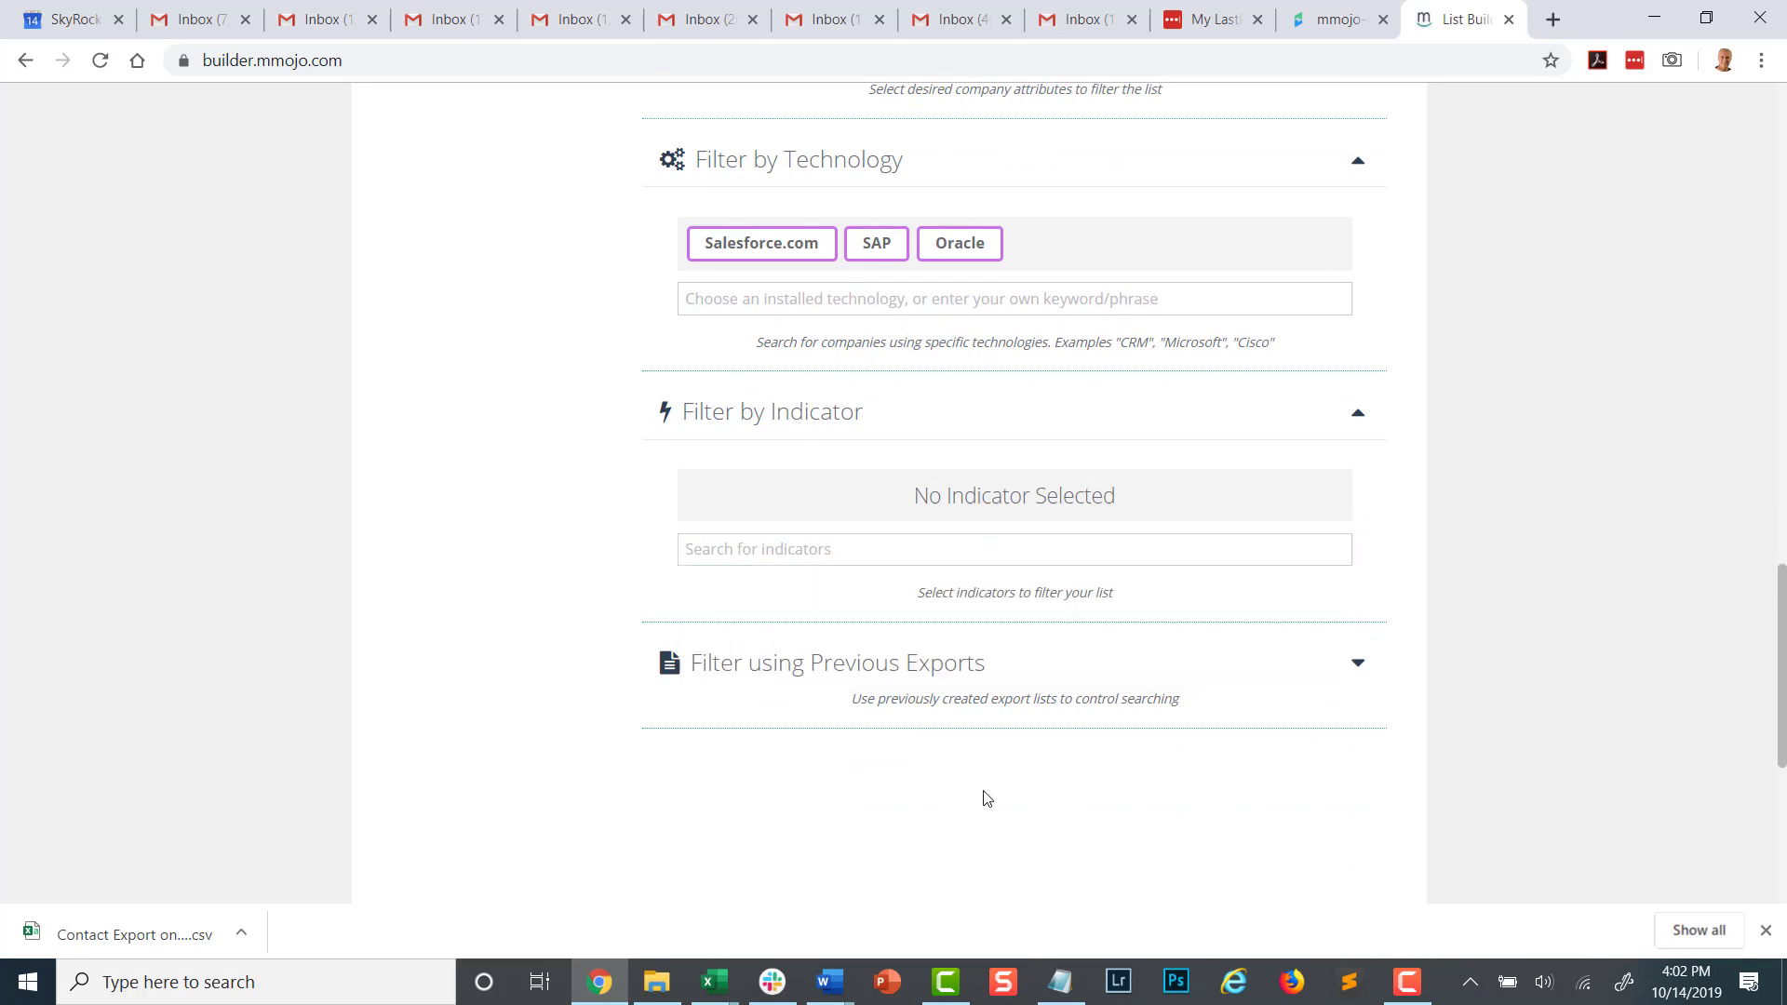
Try excluding the companies in the Booth Visitors 2 export and look at the previous exports offered for constraining results
click(1355, 670)
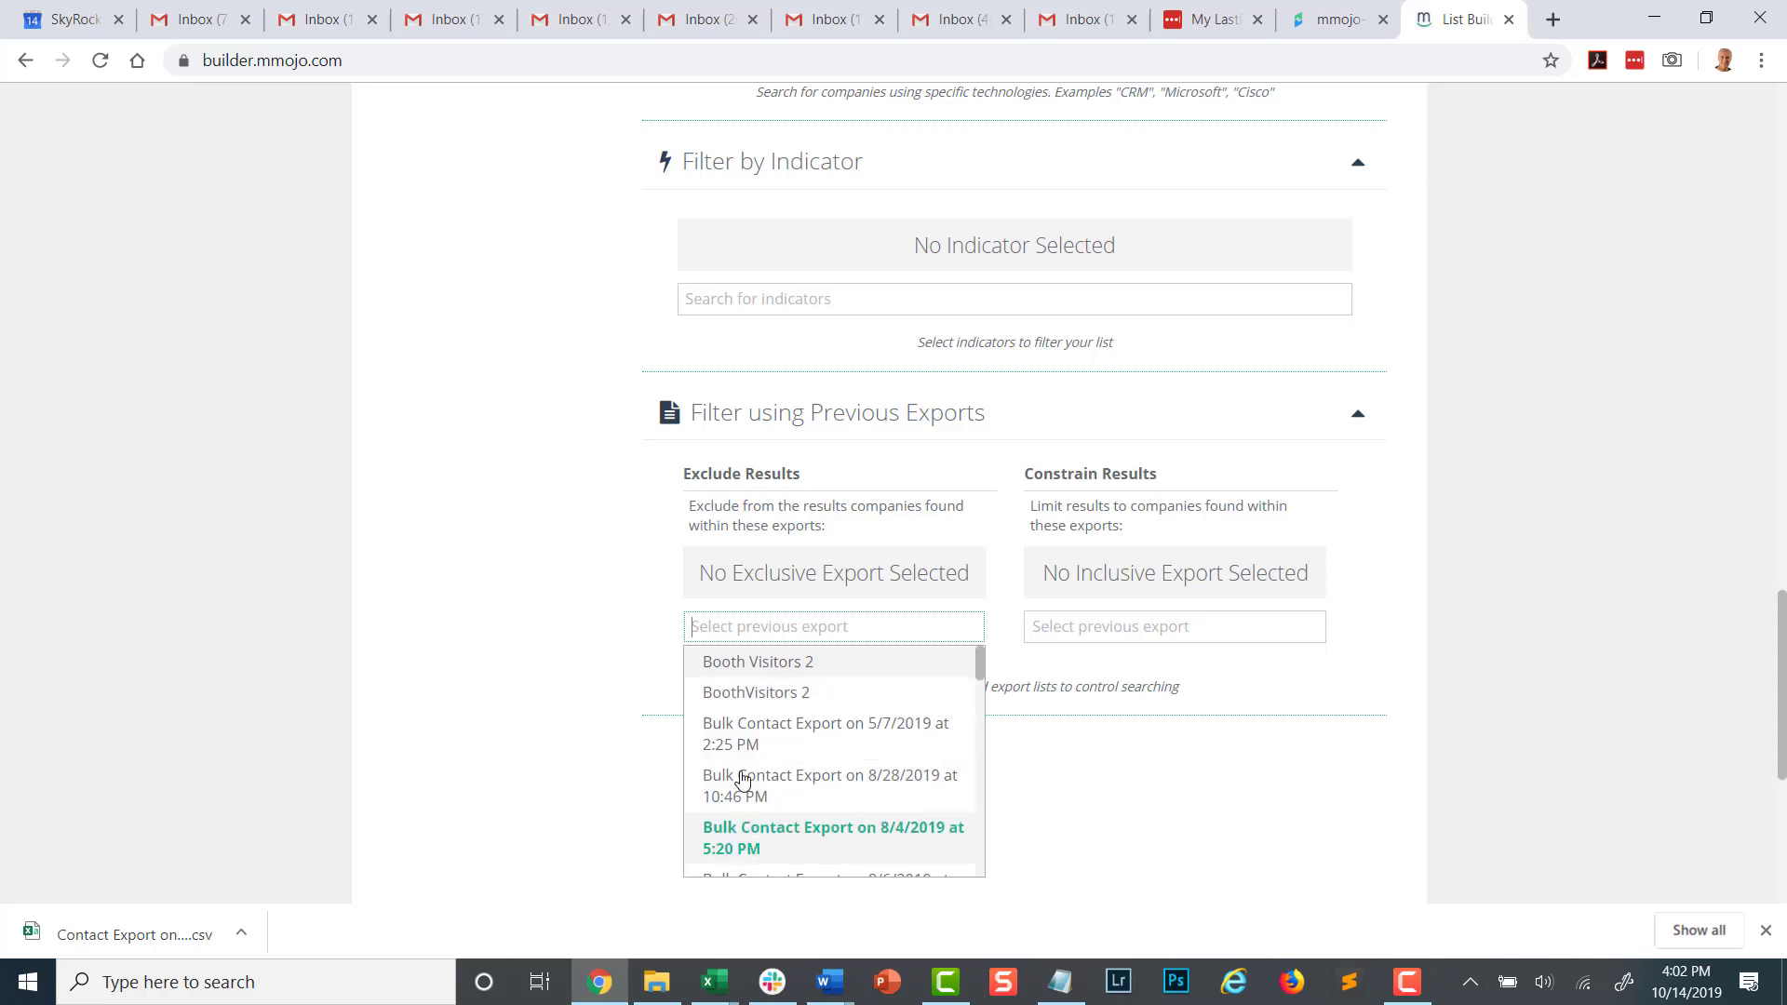
click(719, 663)
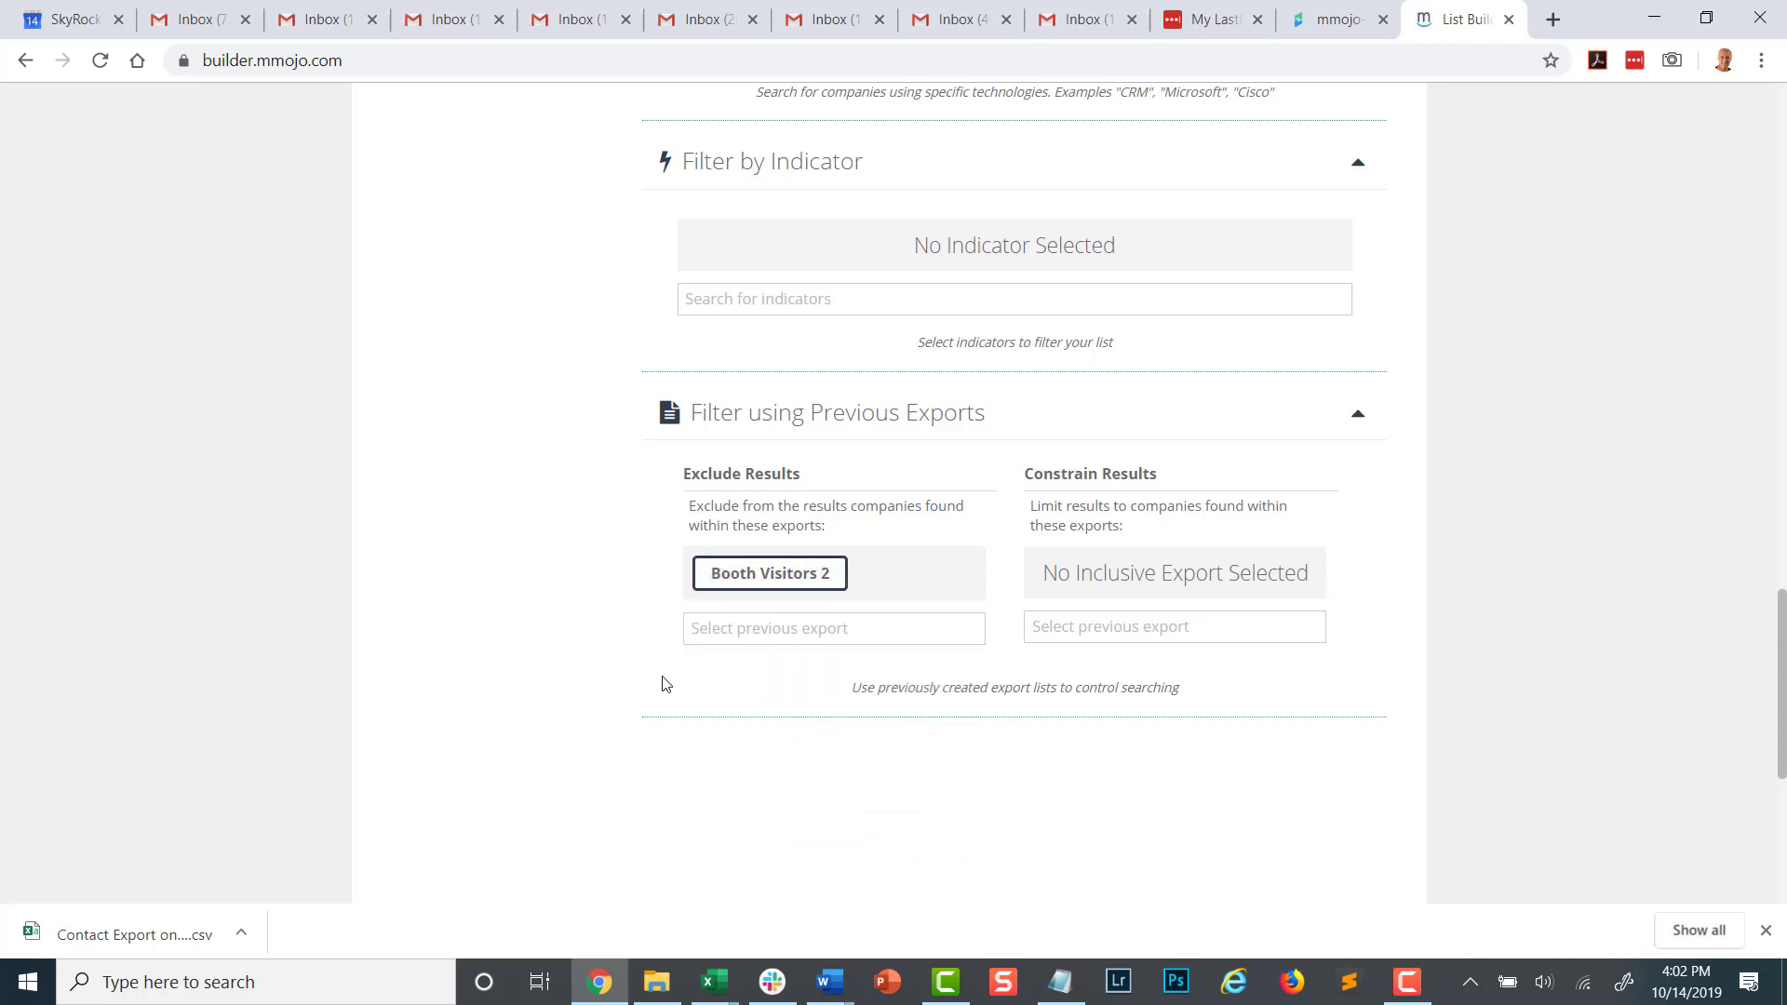
click(837, 570)
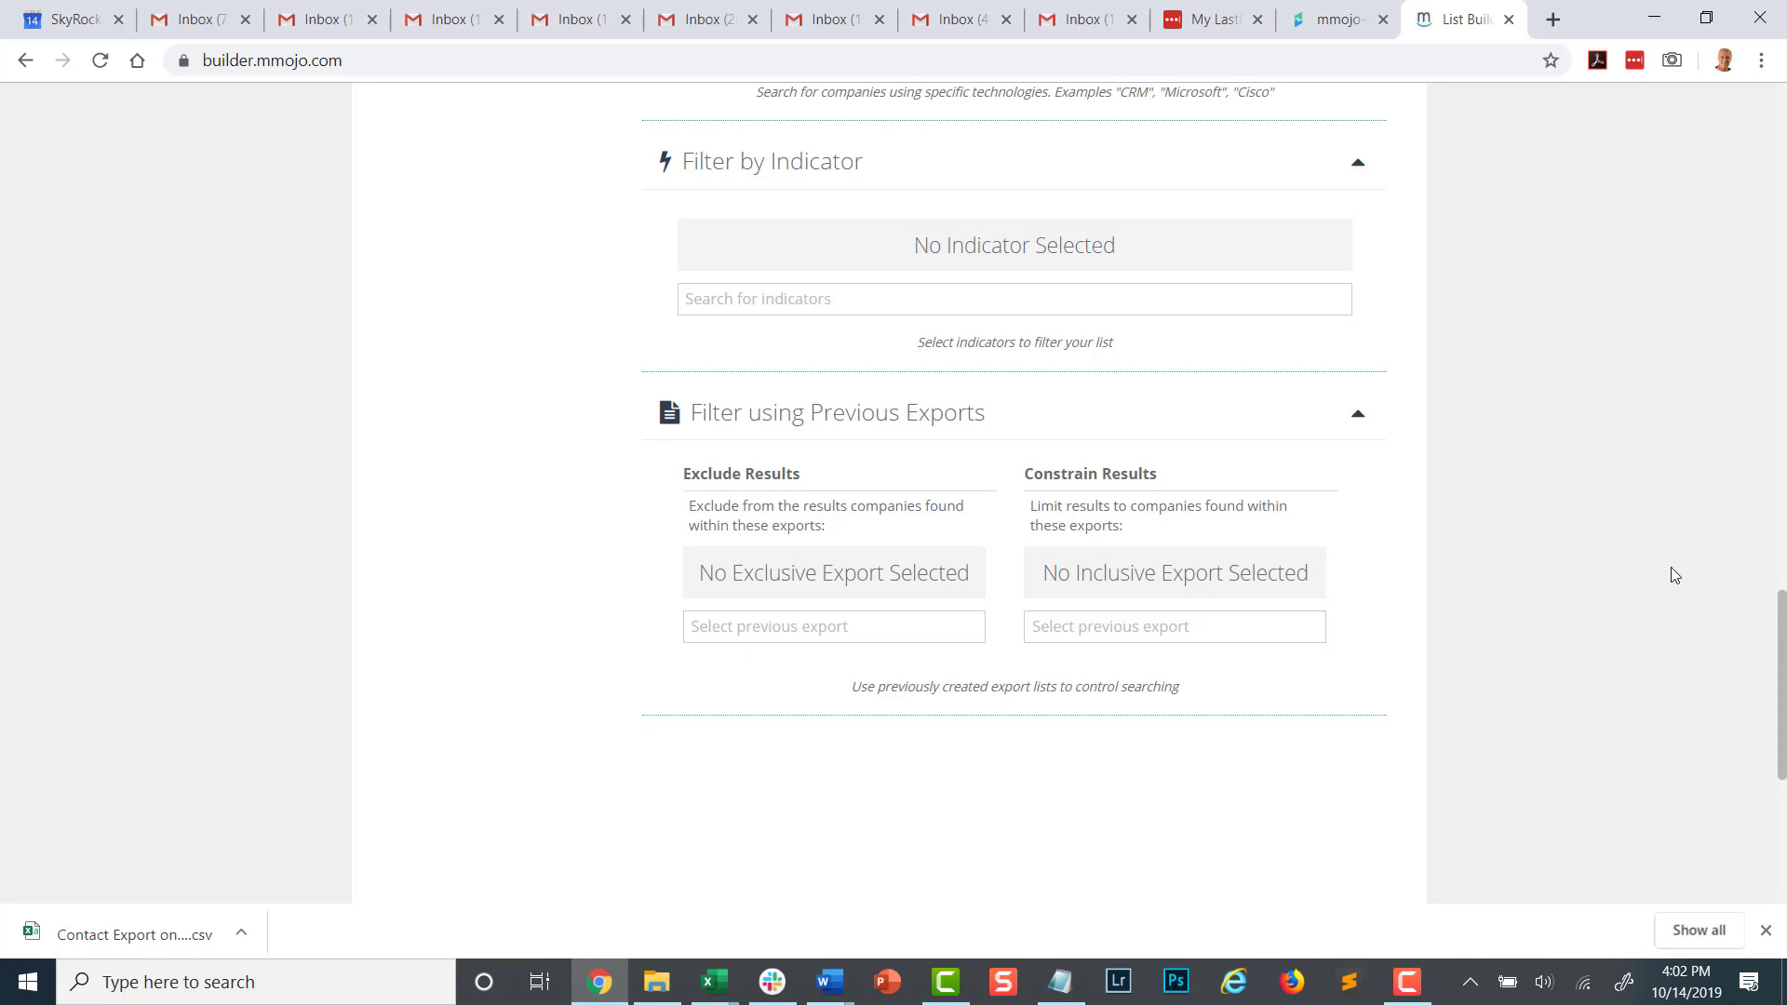
click(1213, 626)
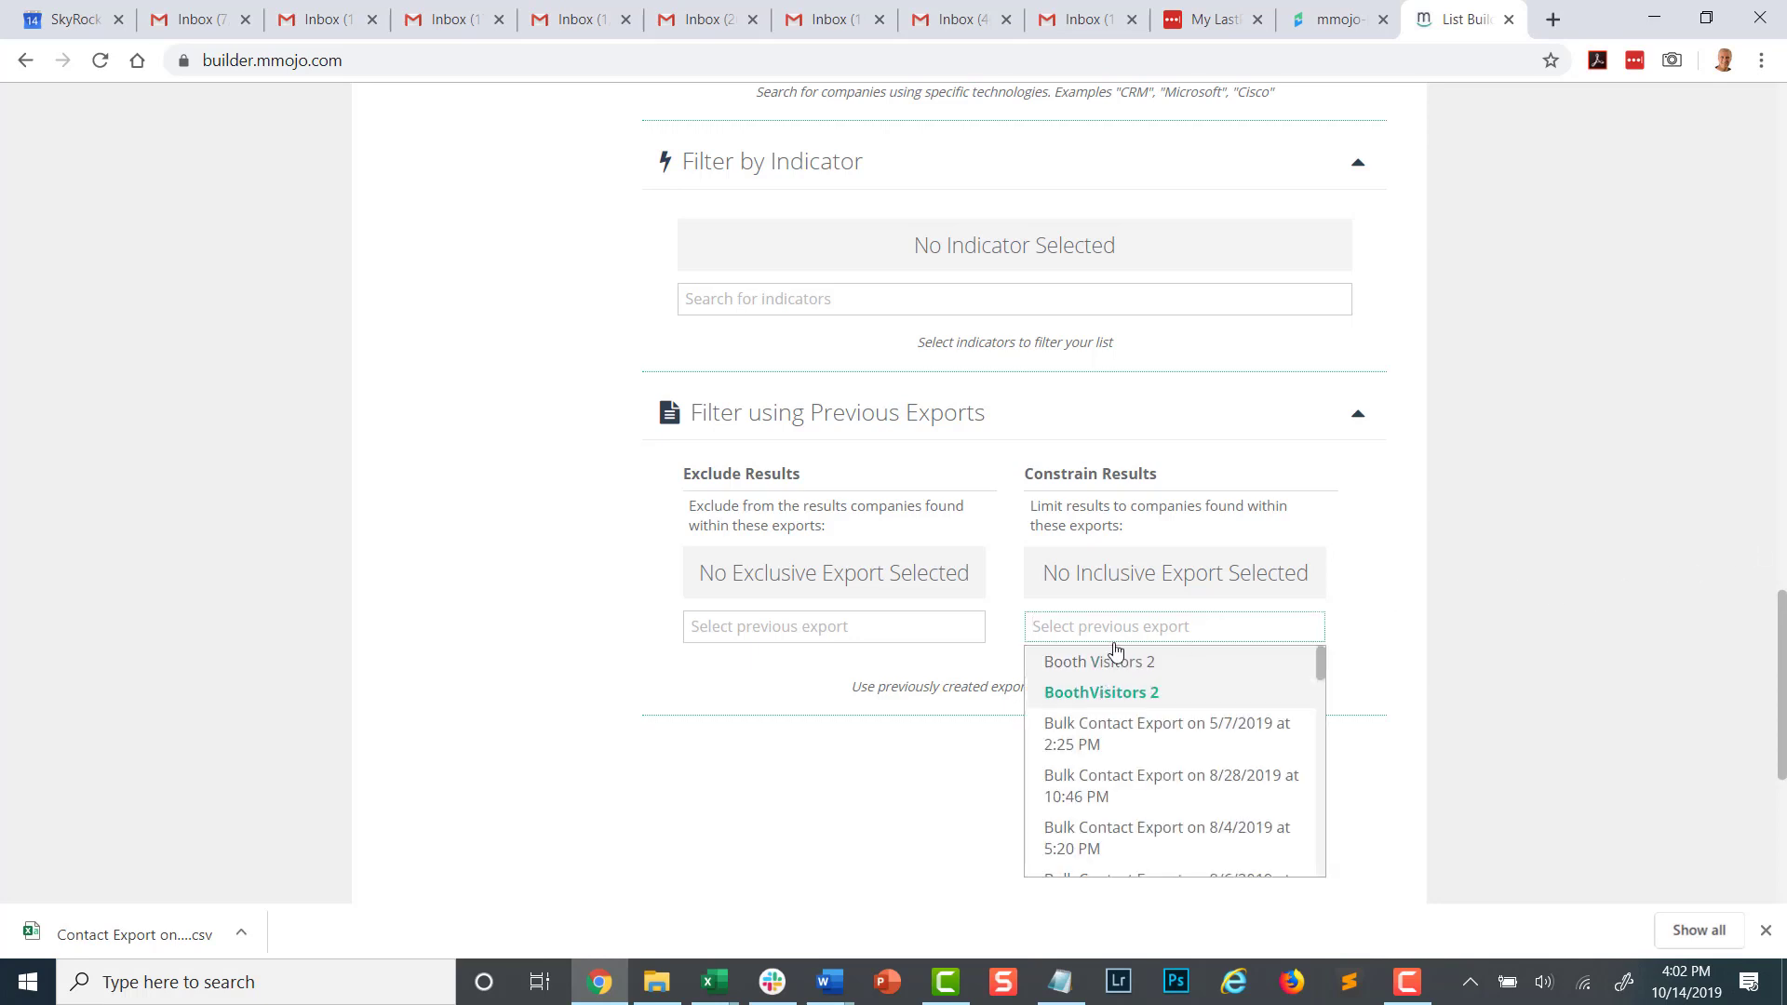
click(1466, 475)
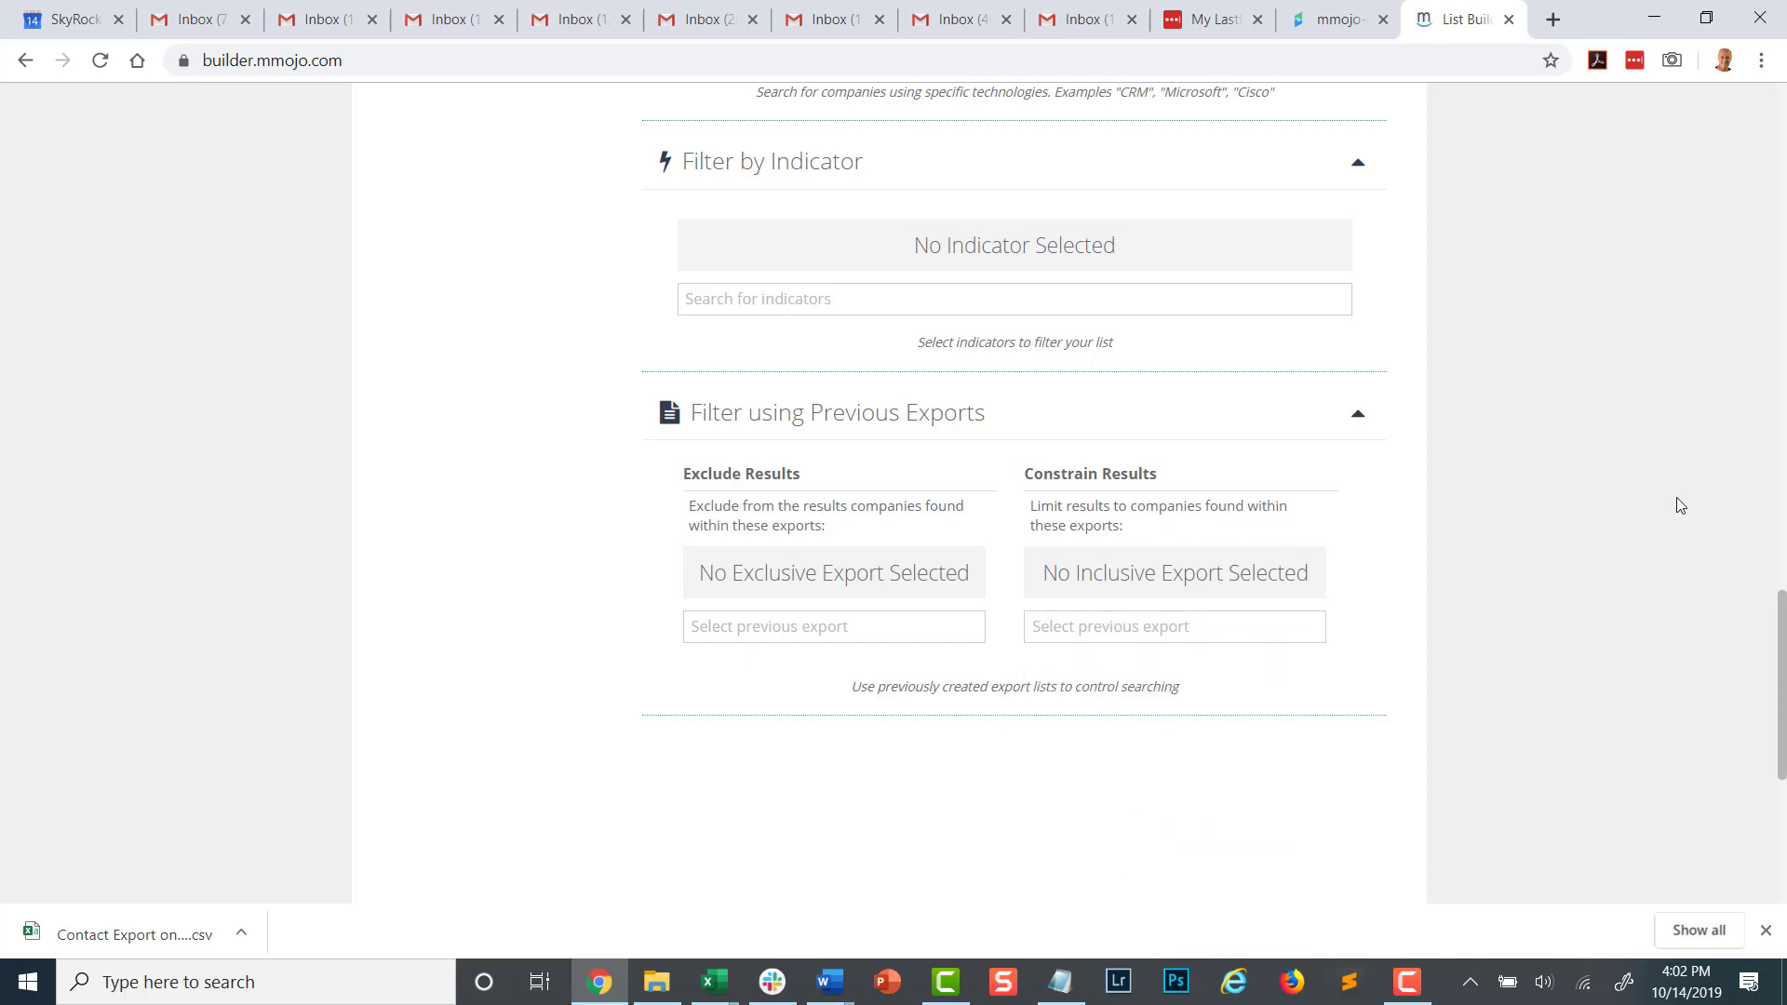
Preview the export of the filtered list and look through the sample company records
scroll(1783, 603, up, 1)
drag(1783, 603, 1783, 117)
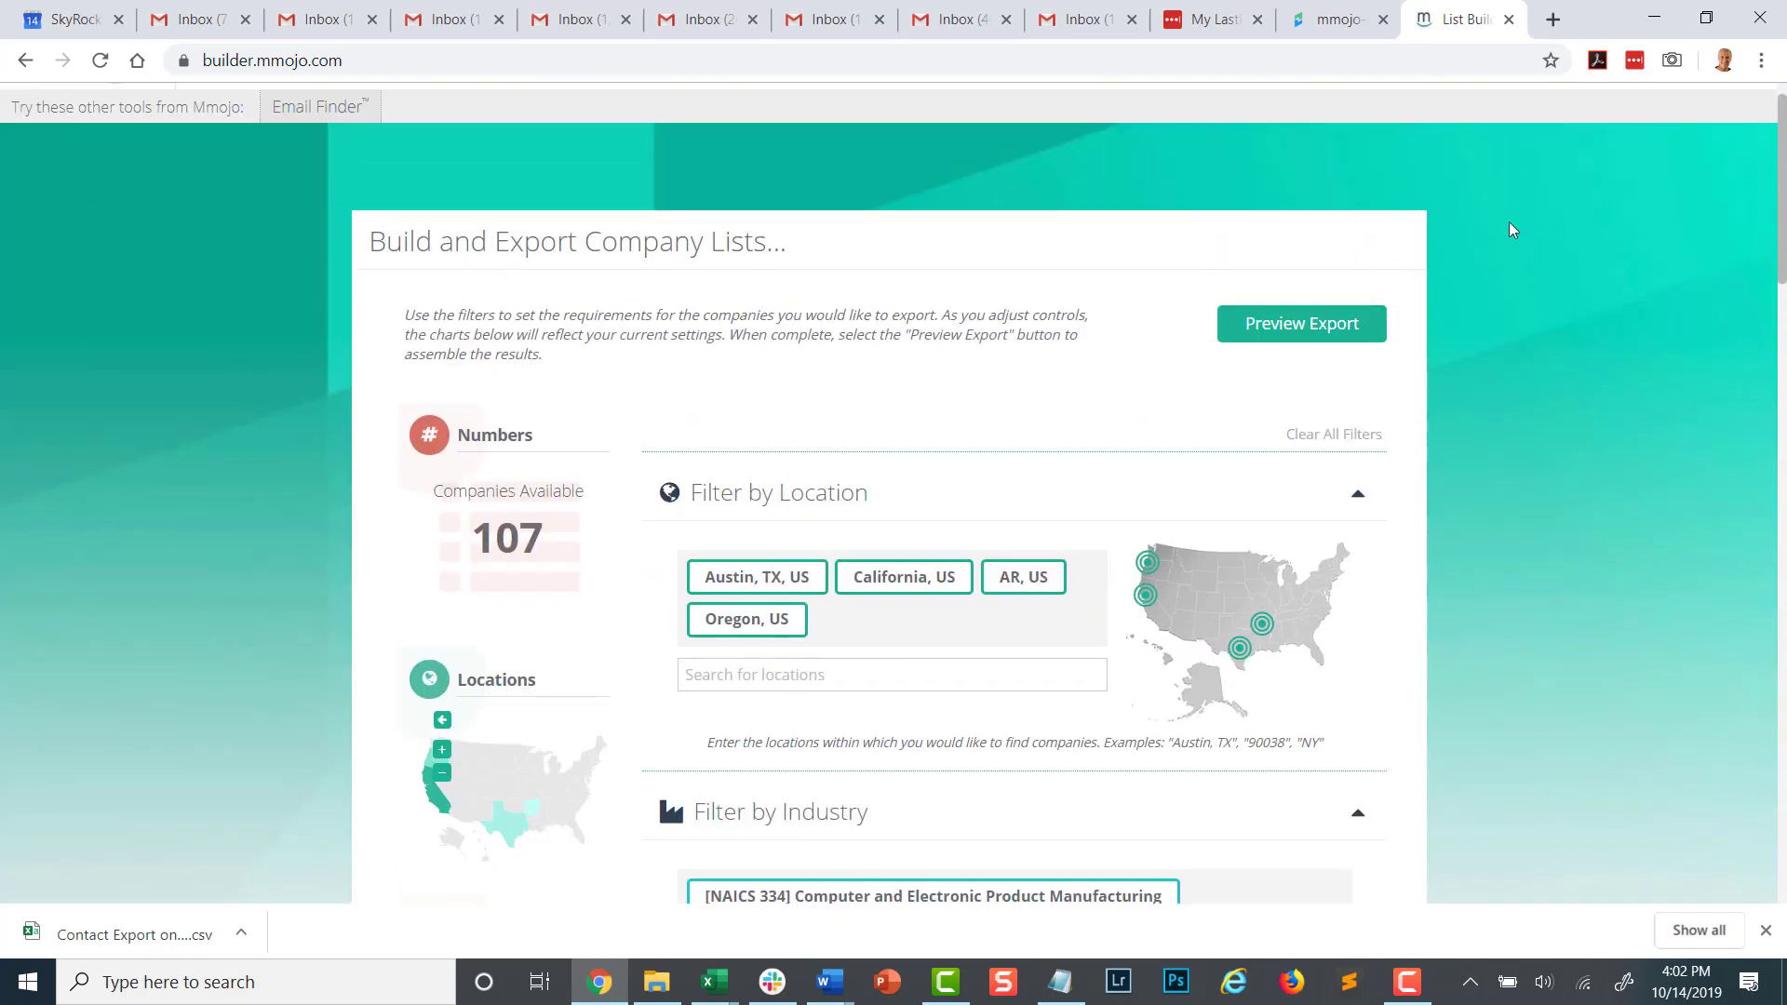
click(1306, 326)
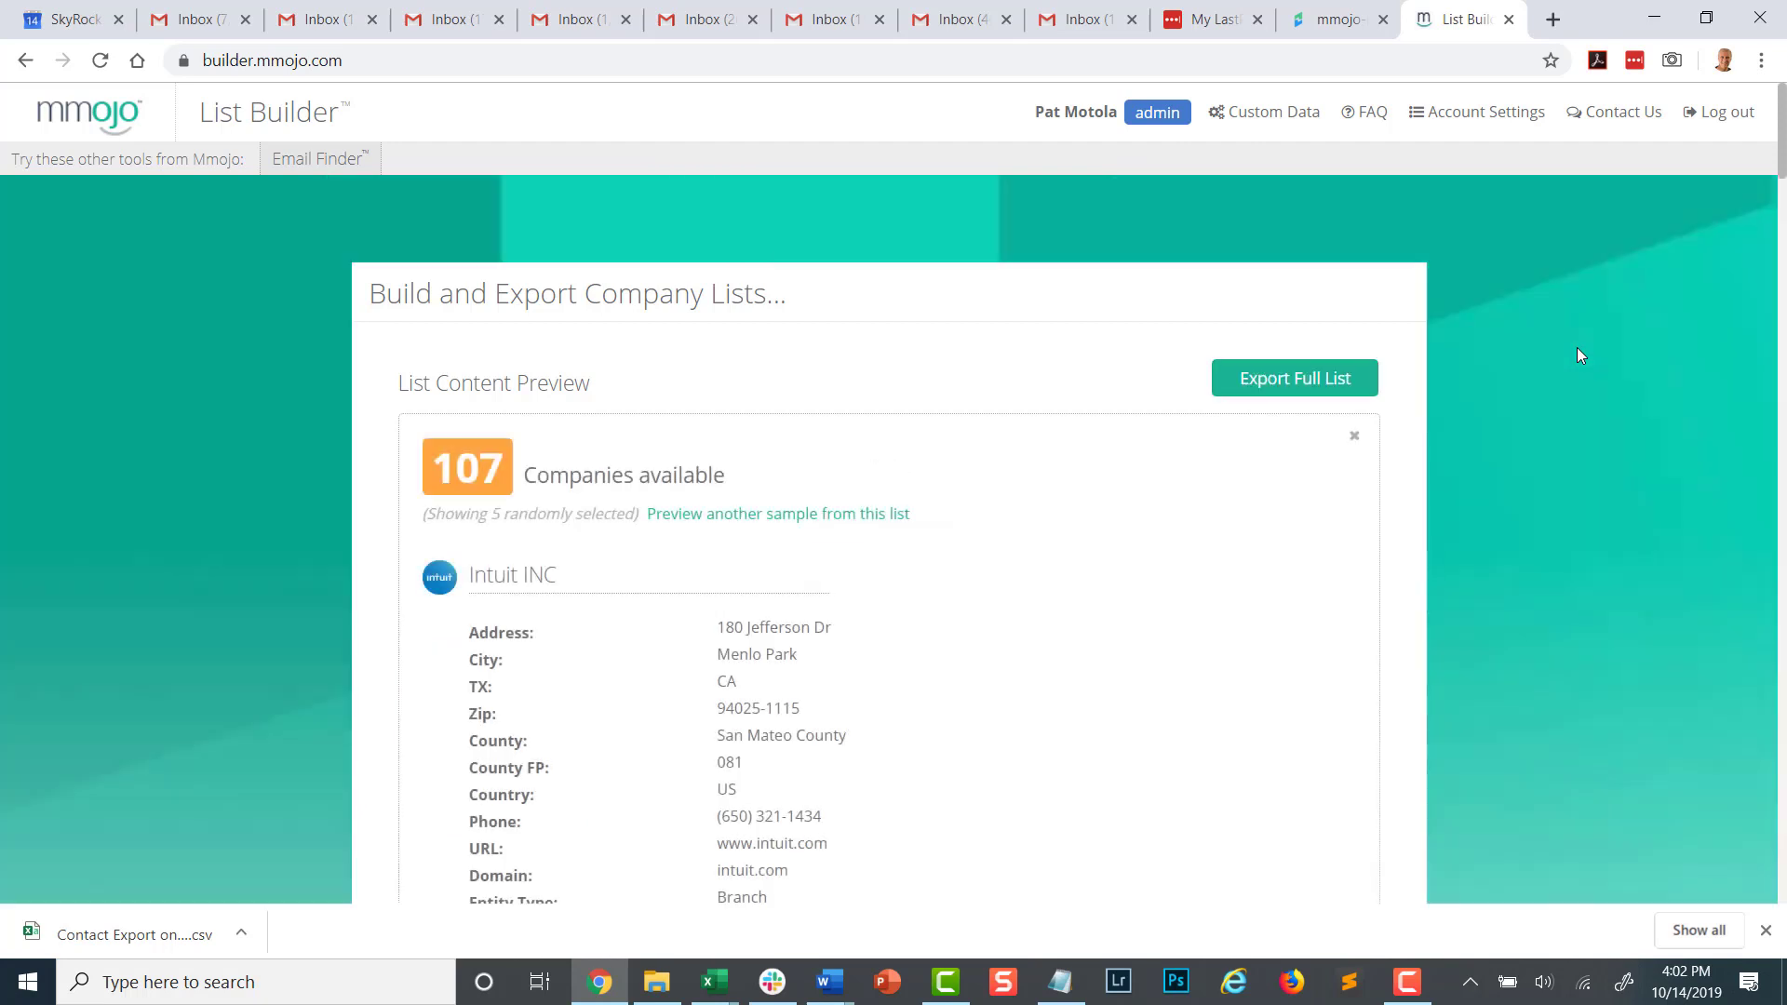
scroll(1778, 191, down, 4)
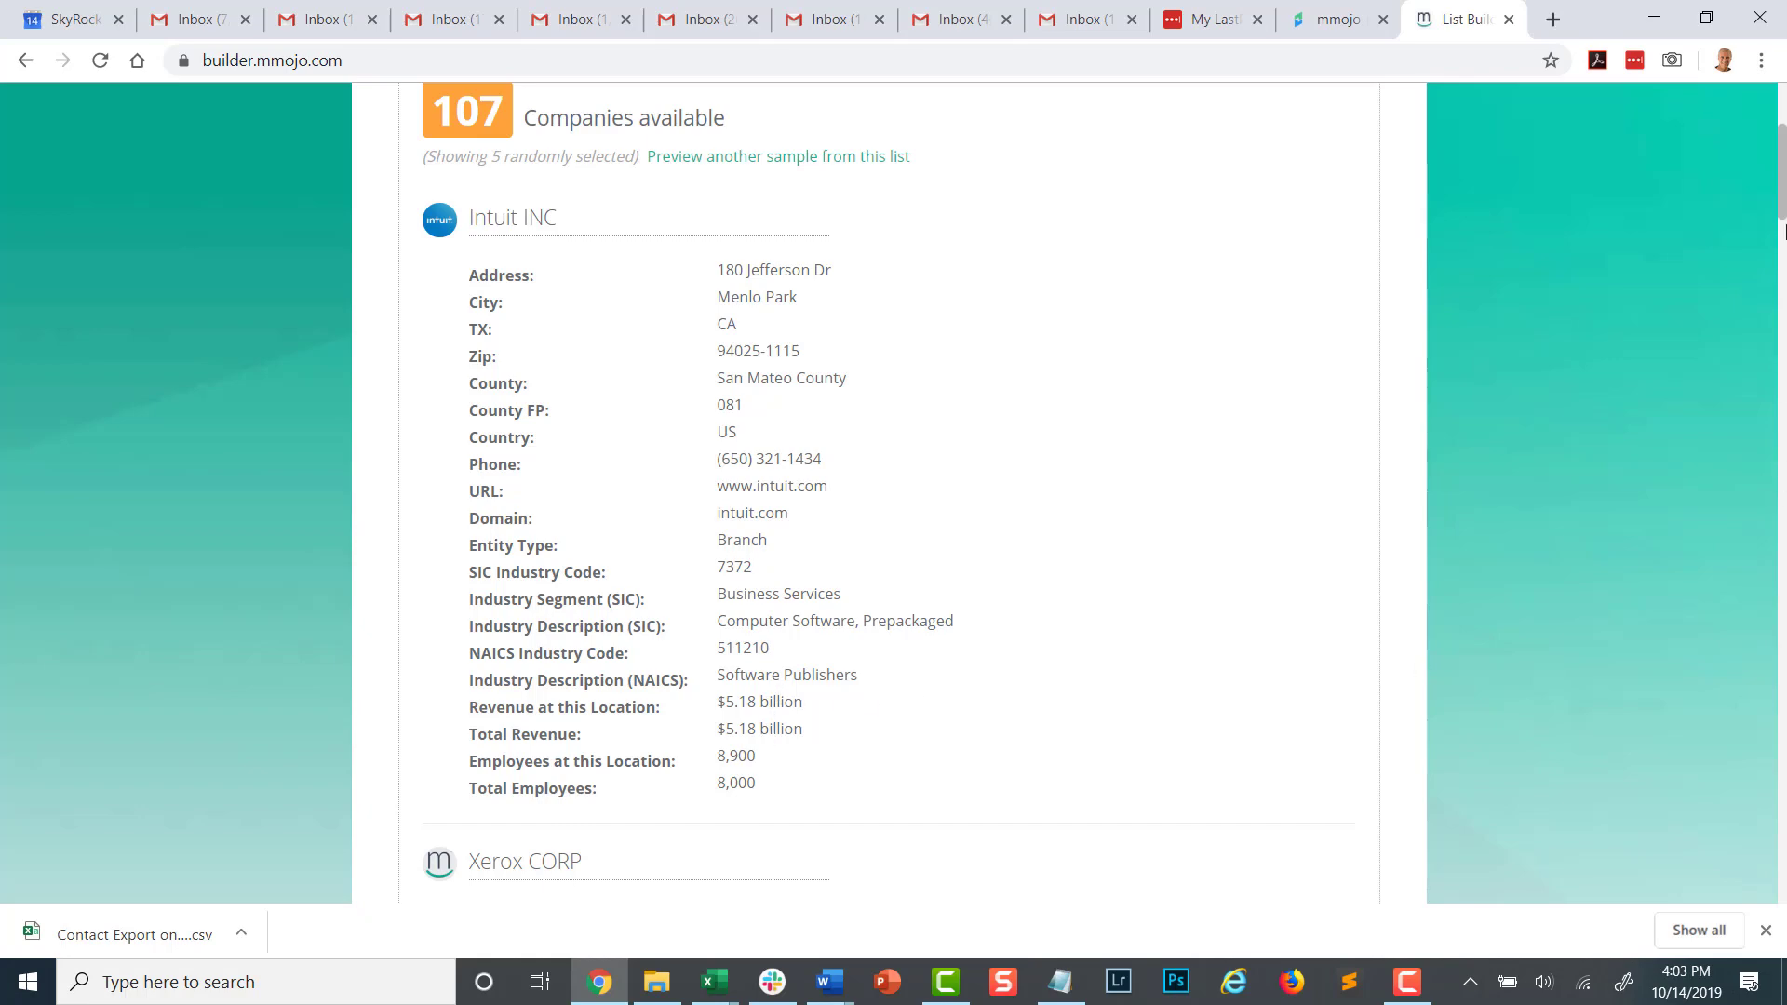
right_click(1785, 206)
click(1785, 206)
drag(1786, 206, 1778, 520)
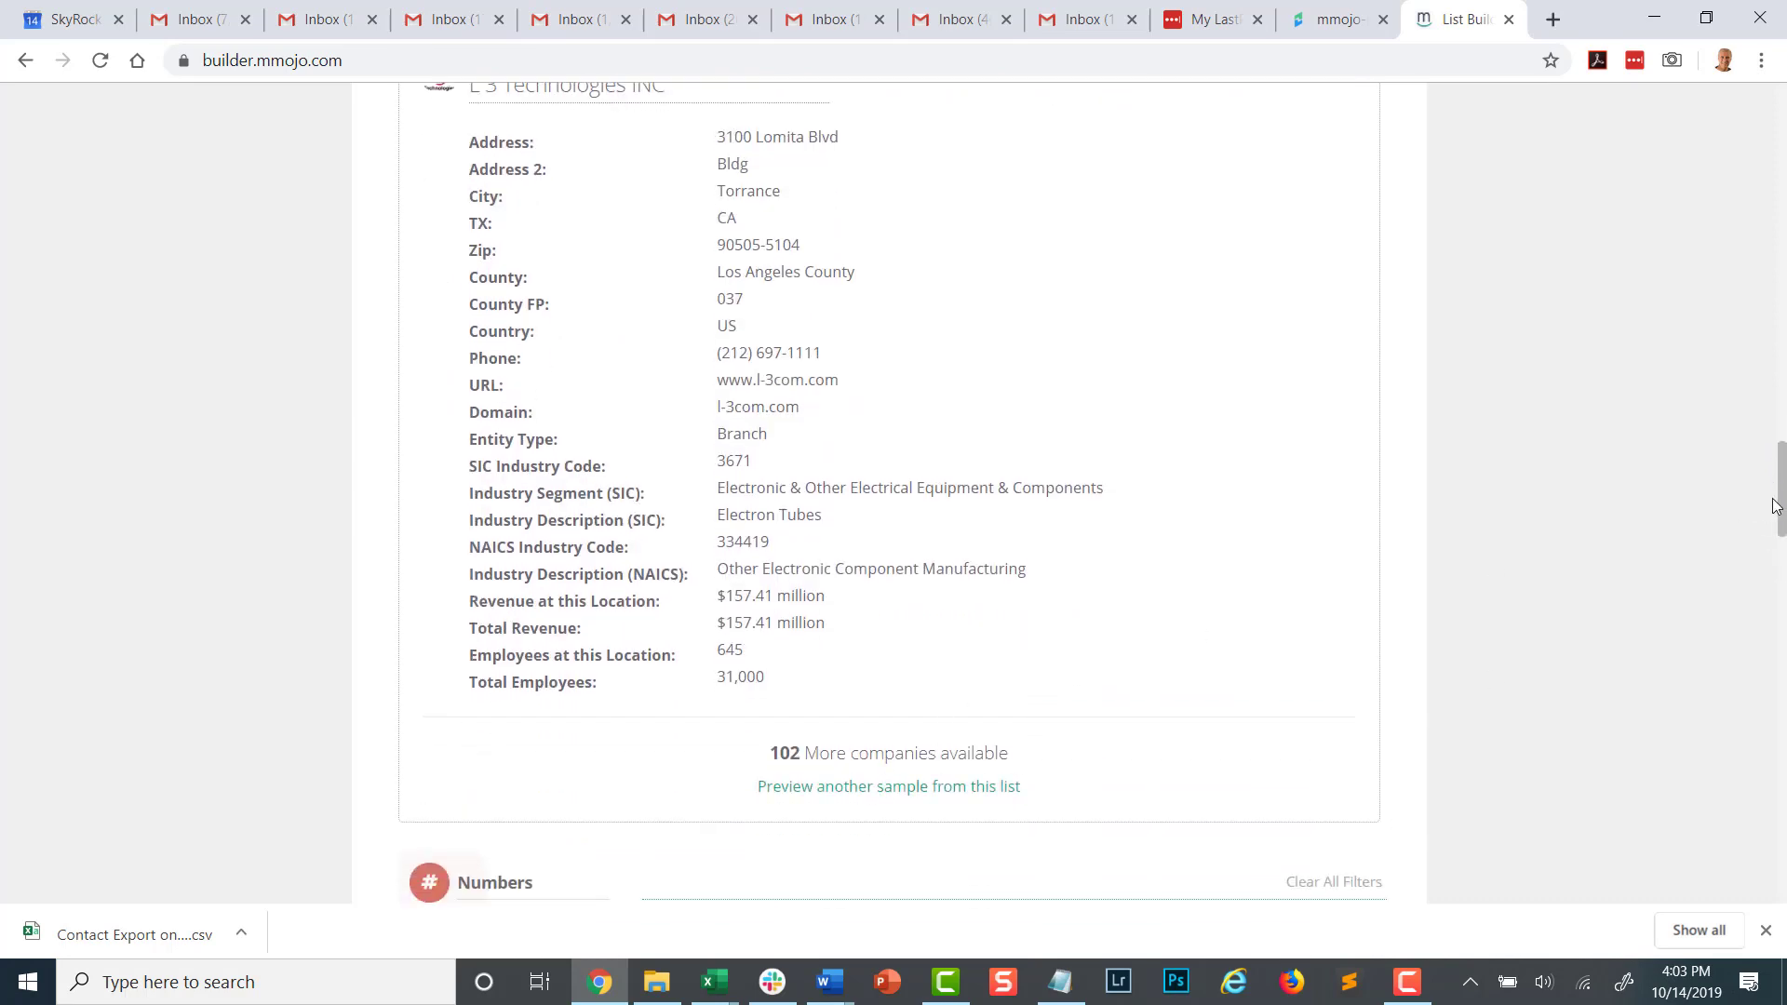
drag(1783, 502, 1652, 193)
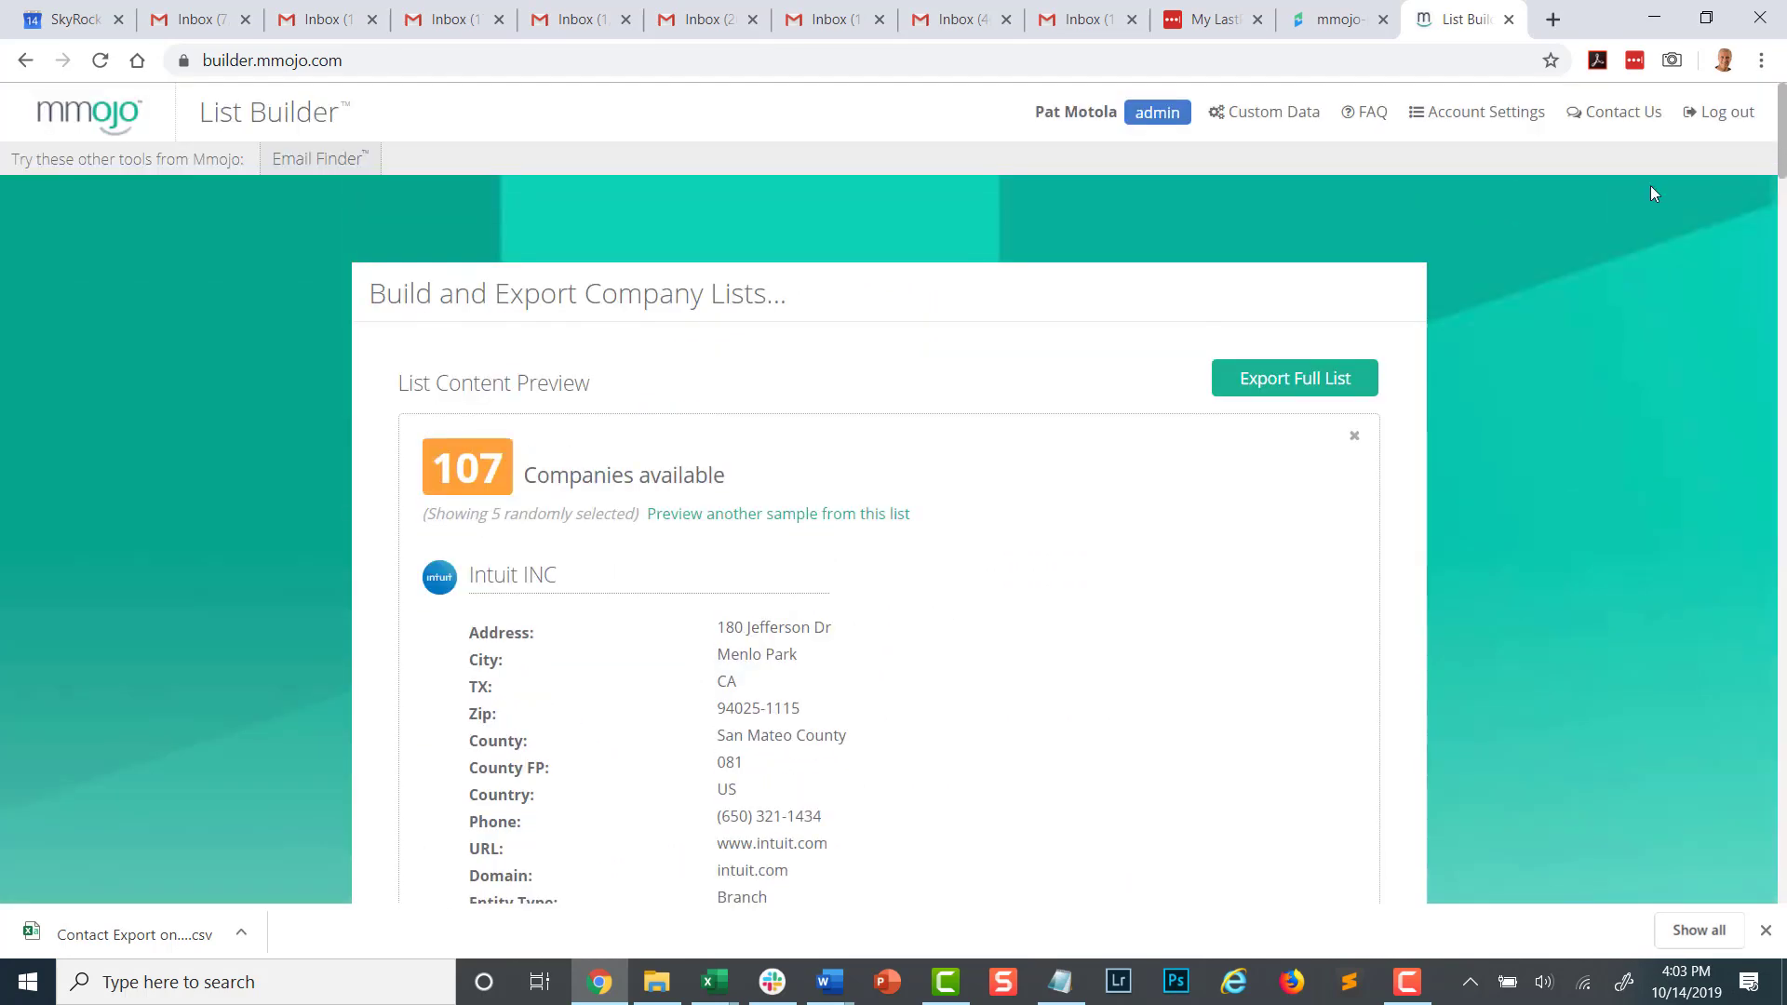
Open the export details for the full list and name the new list My Company List
click(1261, 377)
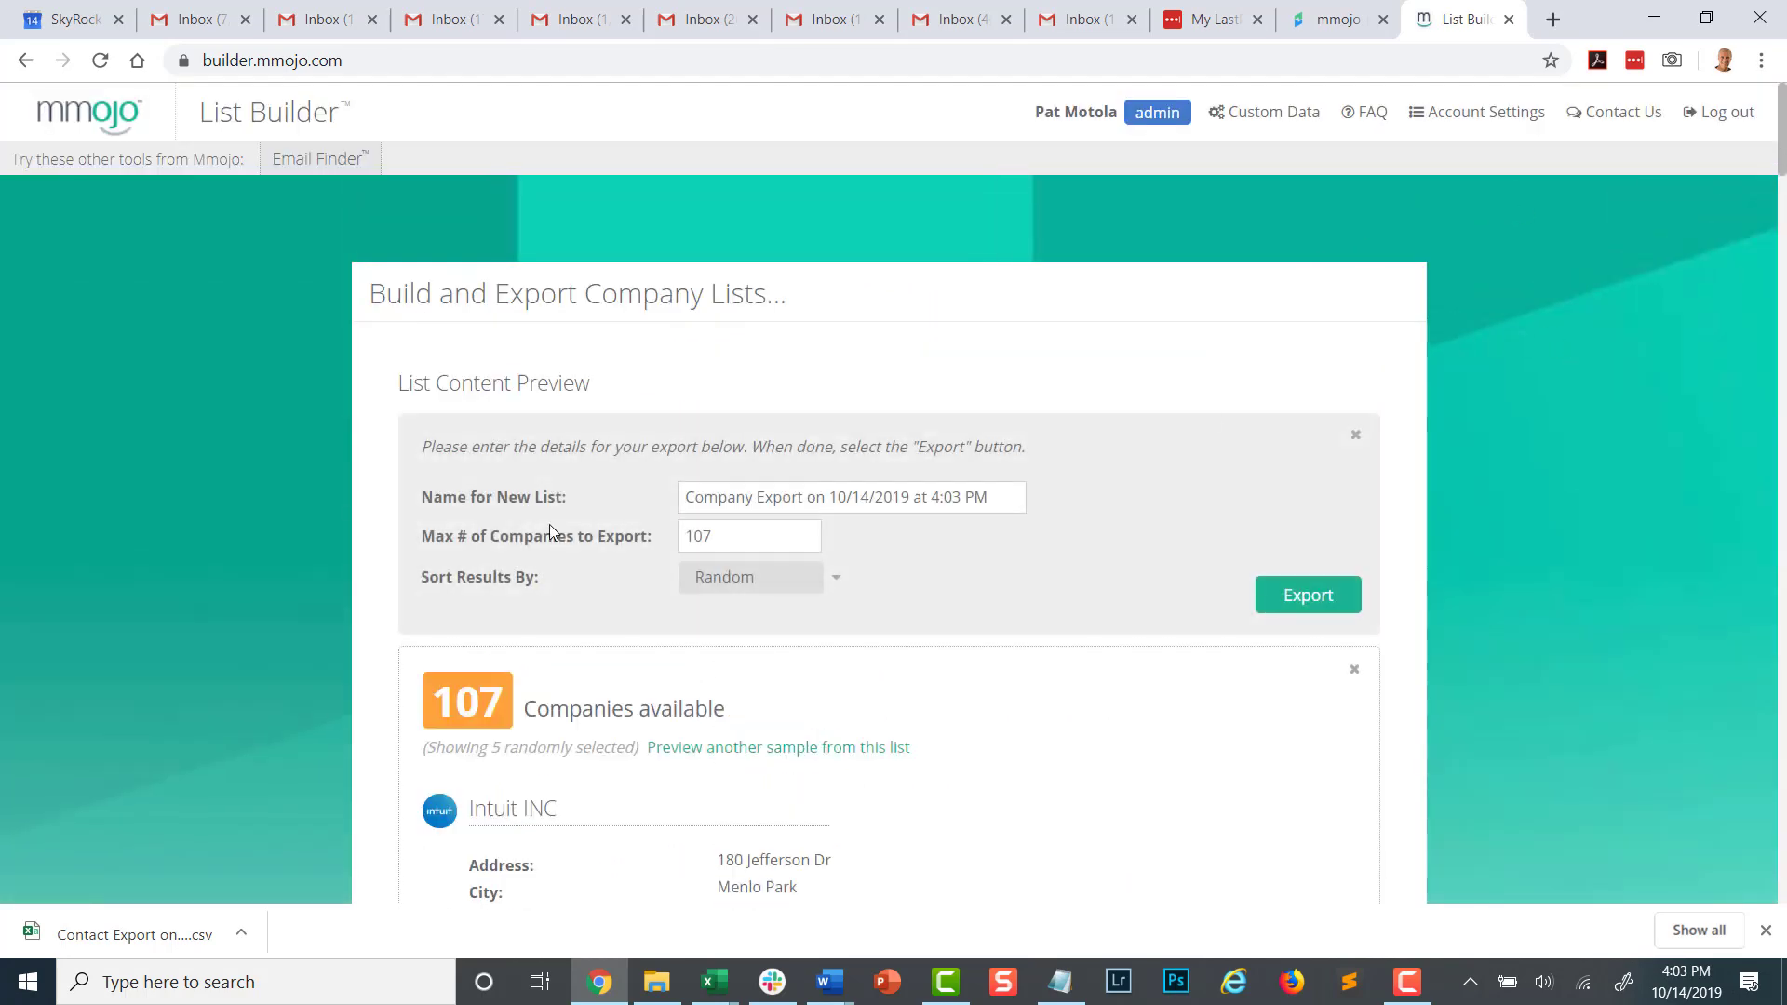
drag(726, 537, 651, 544)
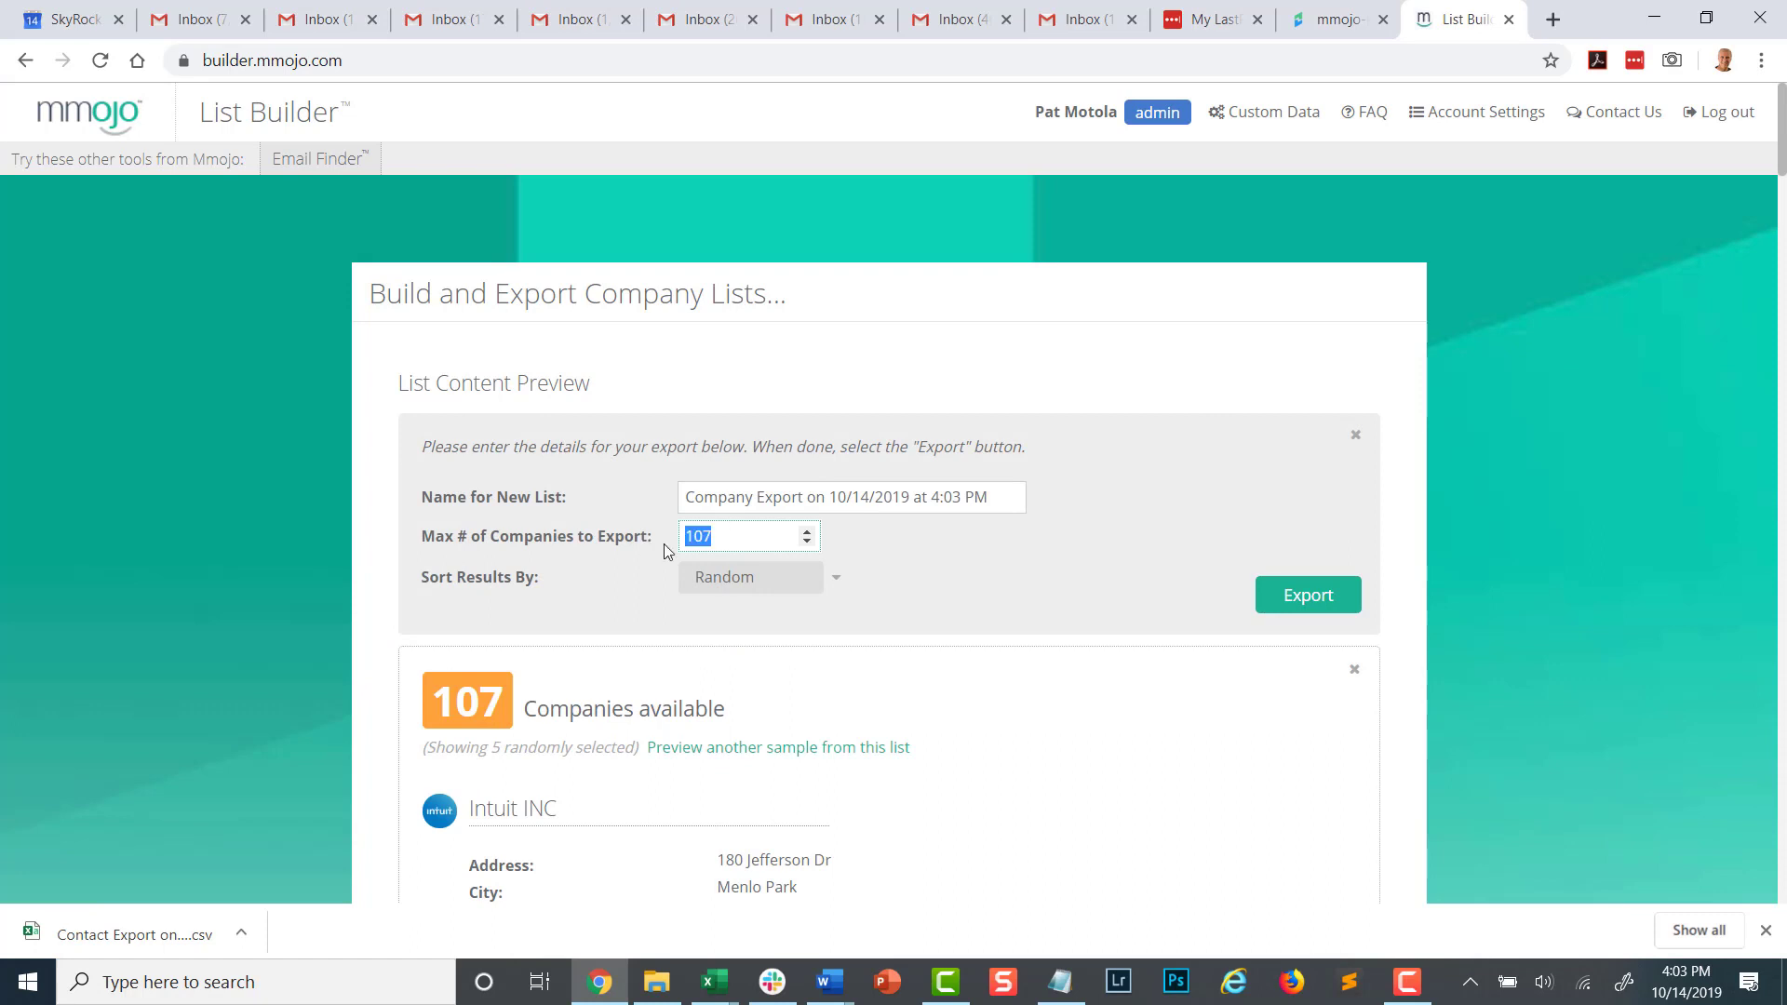
click(714, 537)
click(782, 594)
click(784, 594)
drag(1000, 495, 629, 464)
text(My)
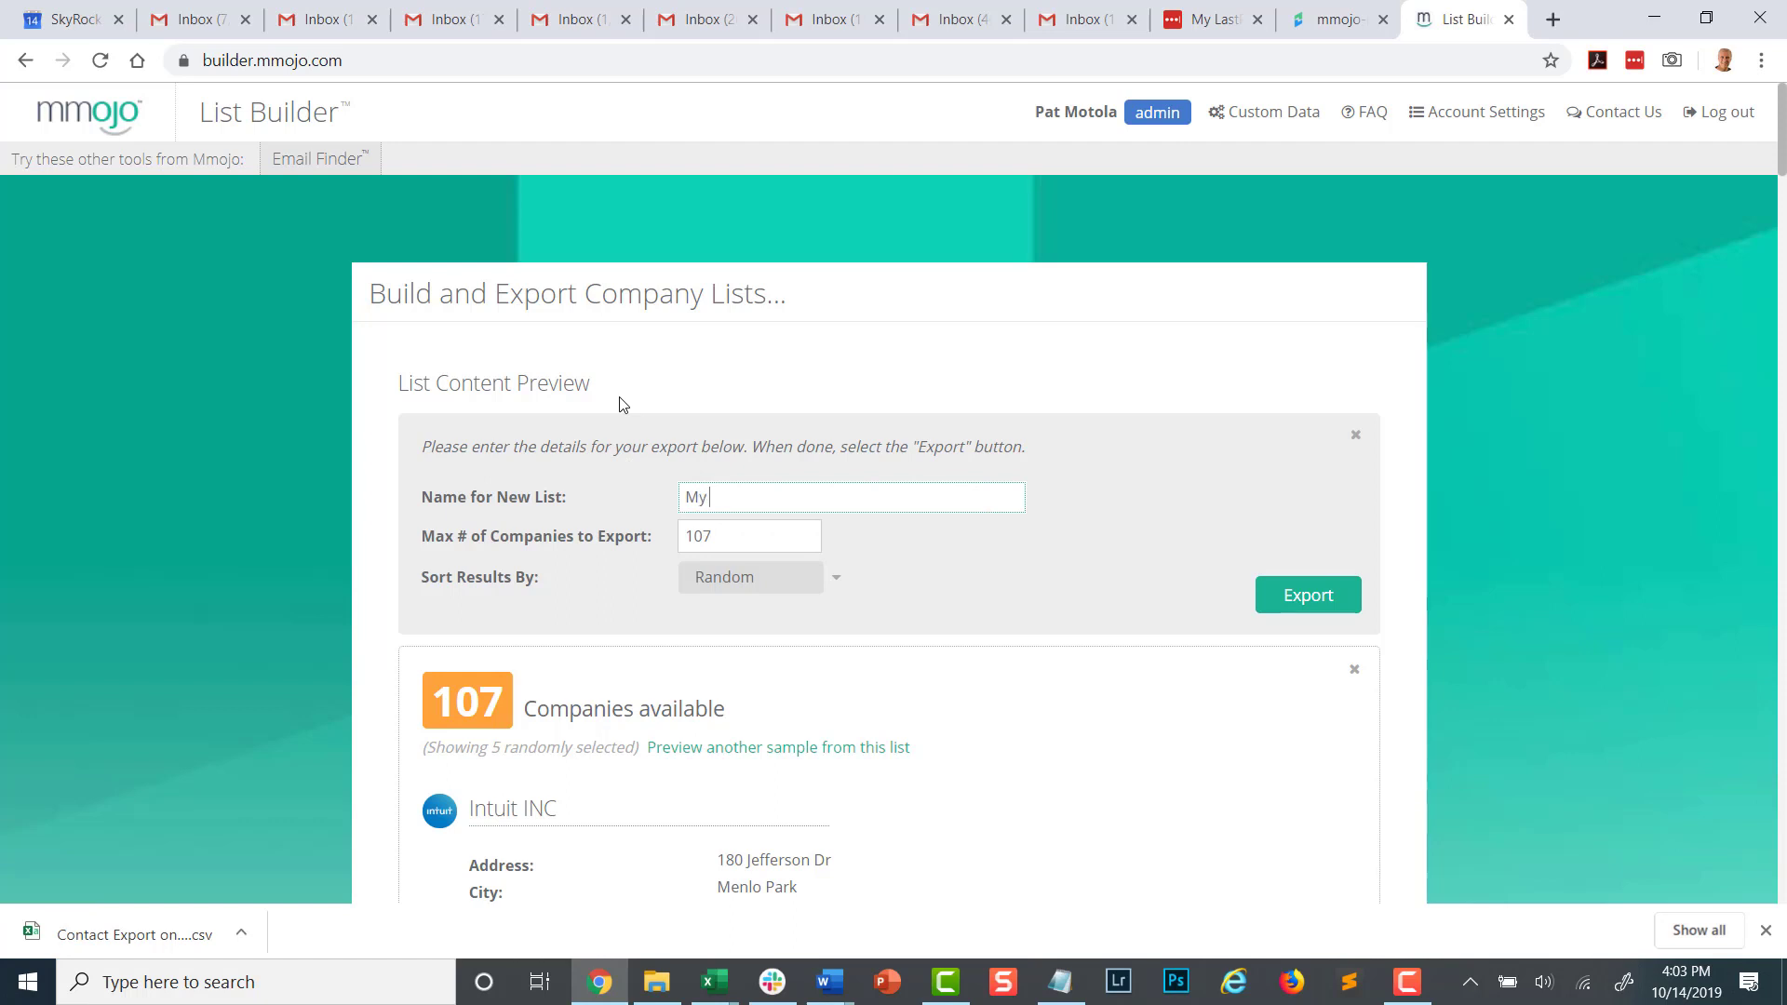
text( Company List)
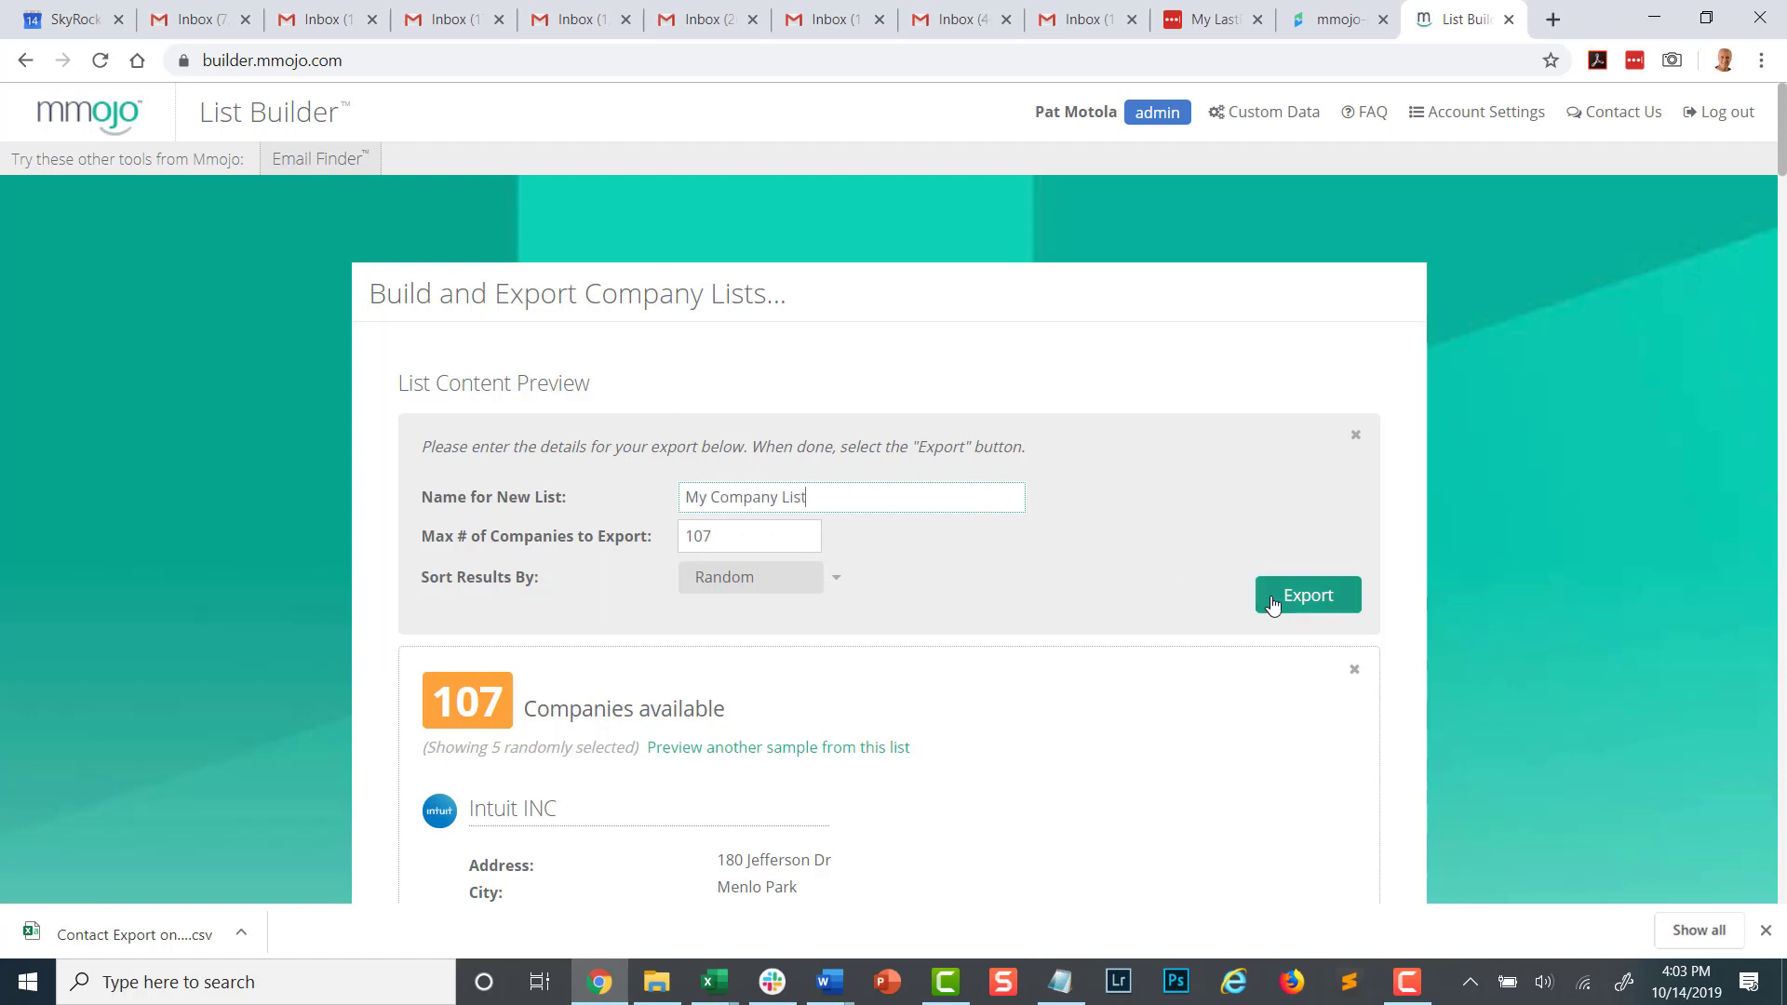
Export My Company List, check the credit pricing, and purchase and download the company data
click(1305, 598)
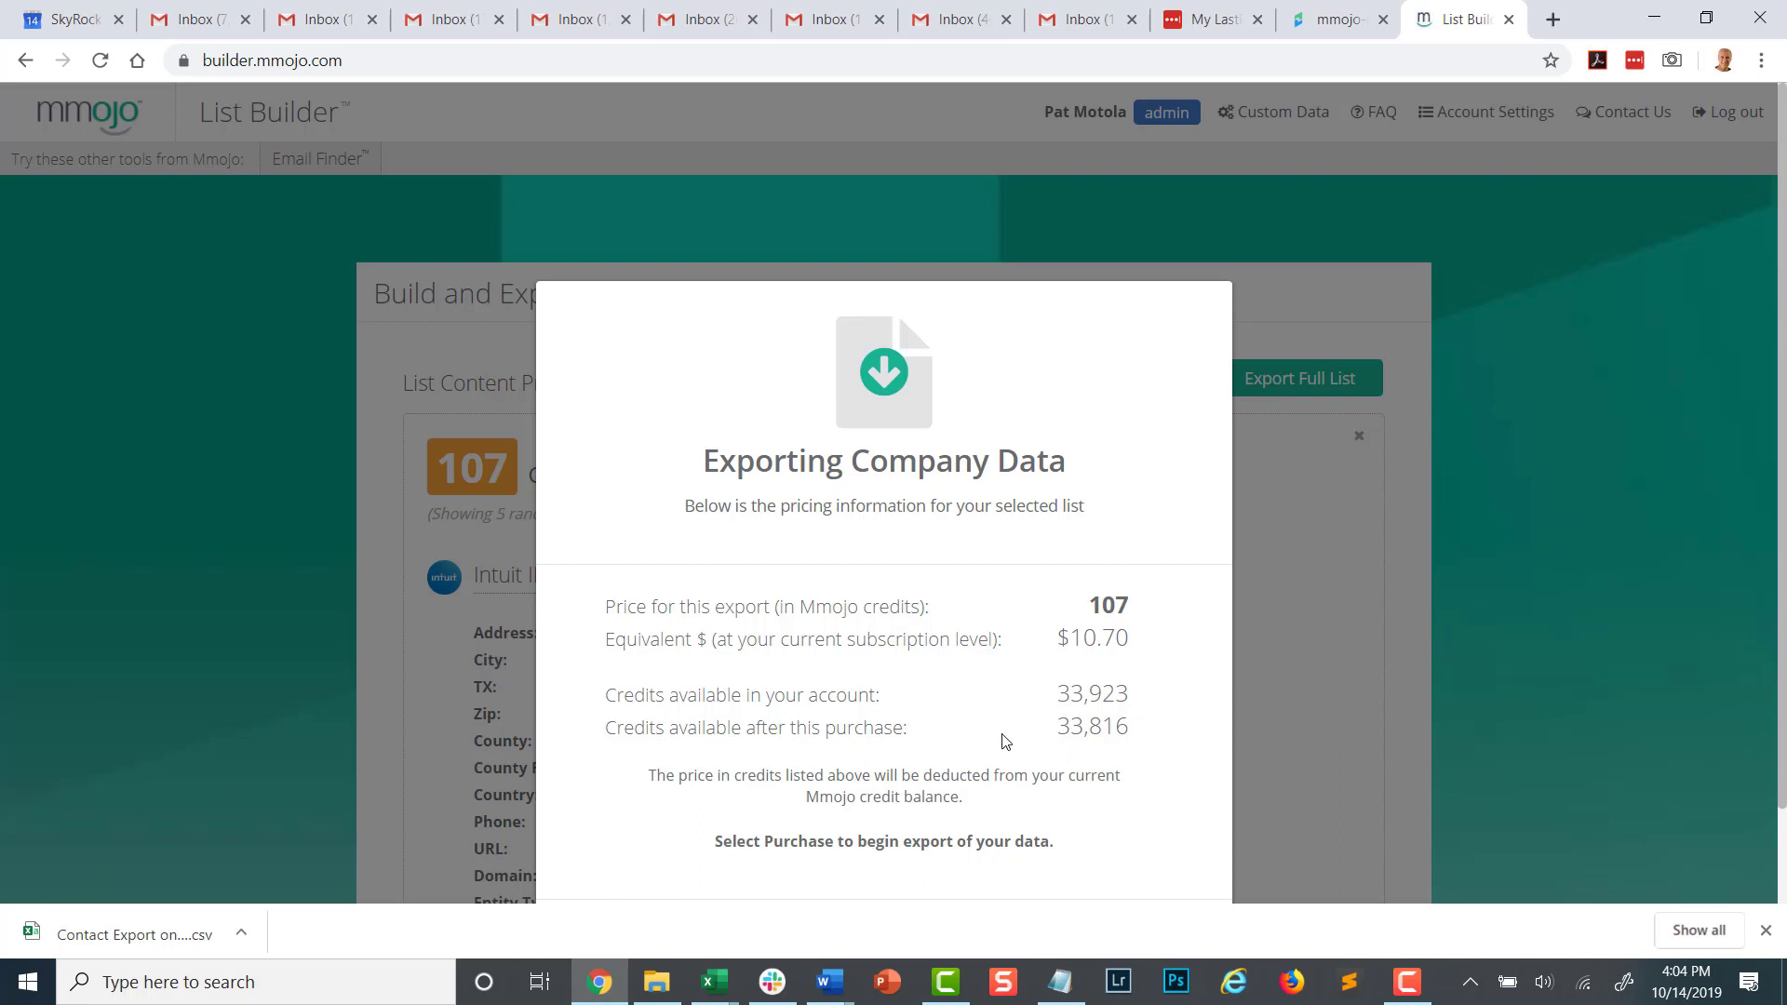
scroll(969, 614, down, 1)
scroll(937, 658, down, 1)
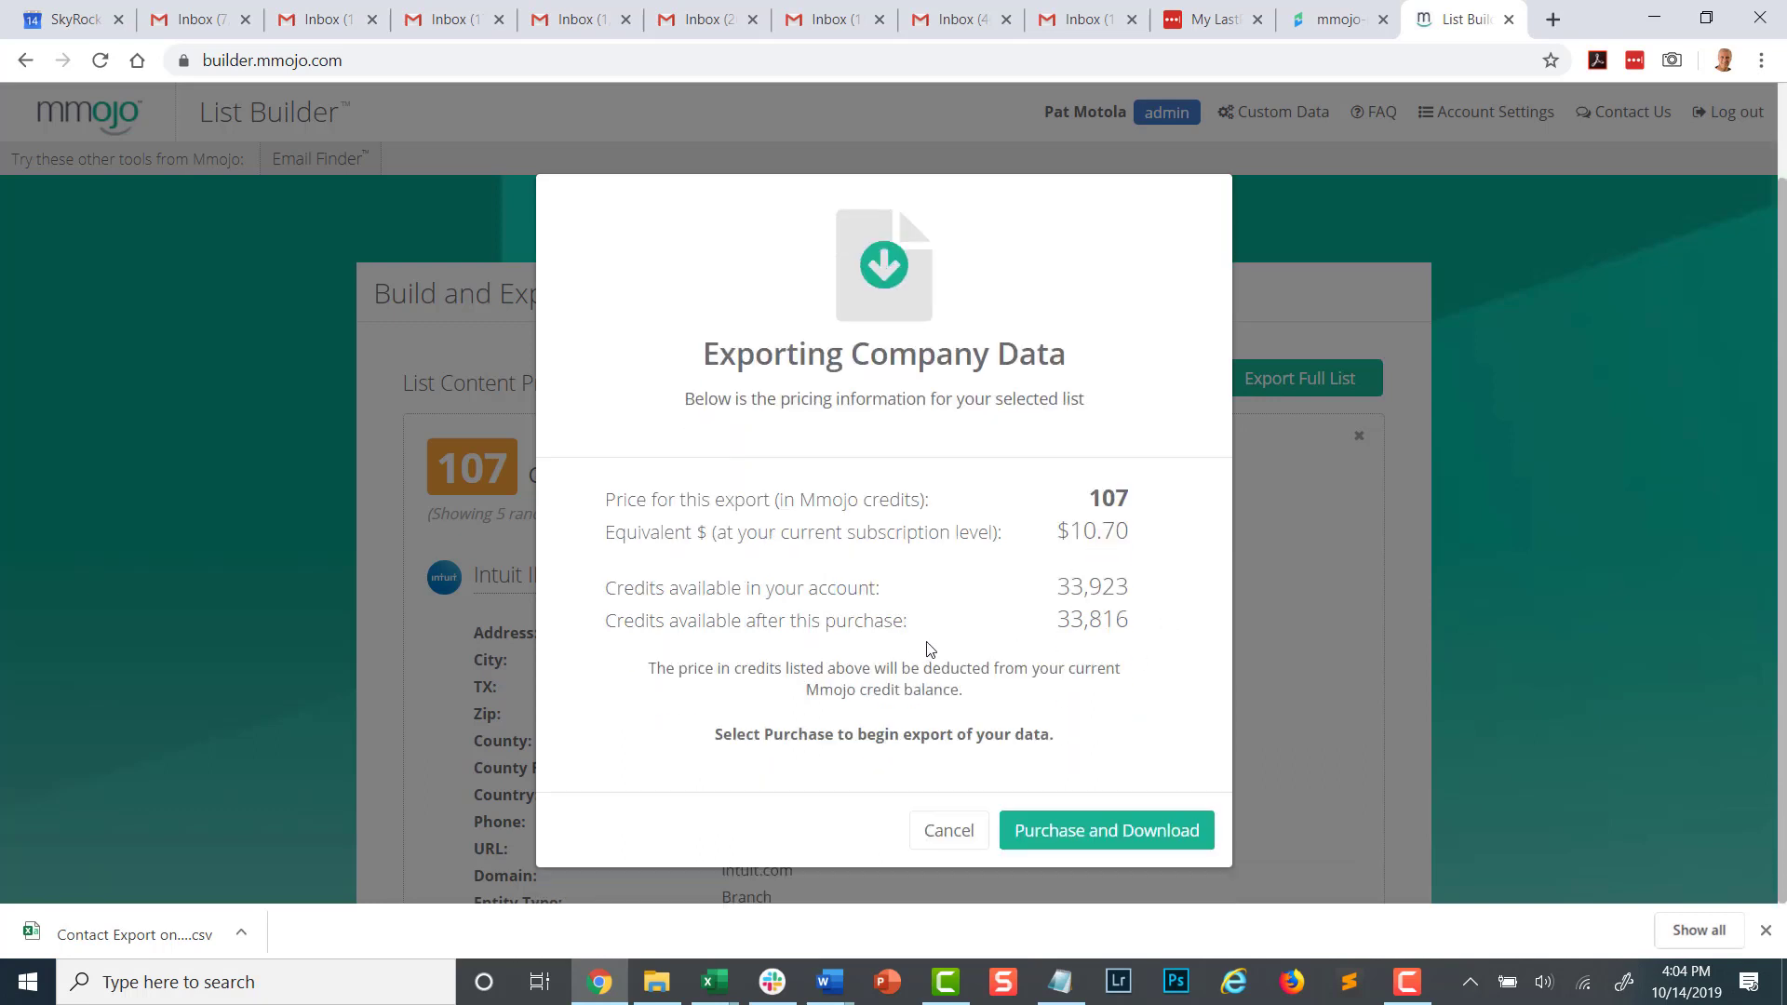
click(1087, 849)
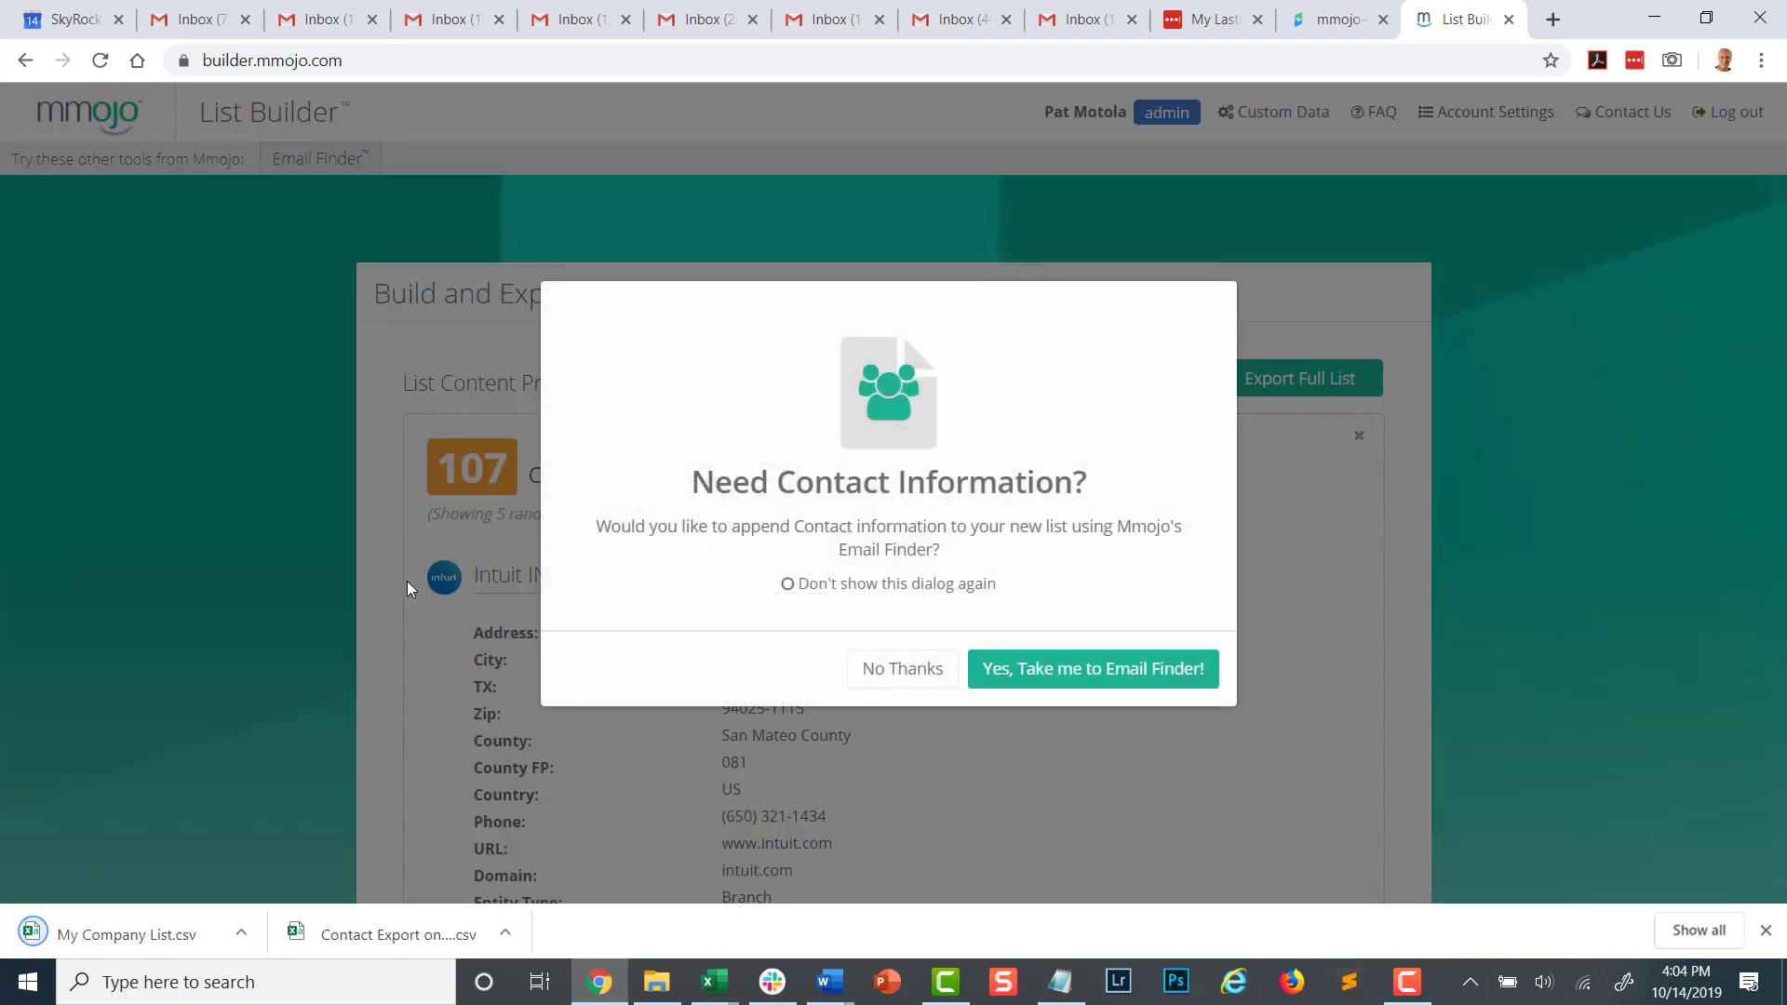
Show the downloaded My Company List file in its folder and open it in Excel
click(242, 933)
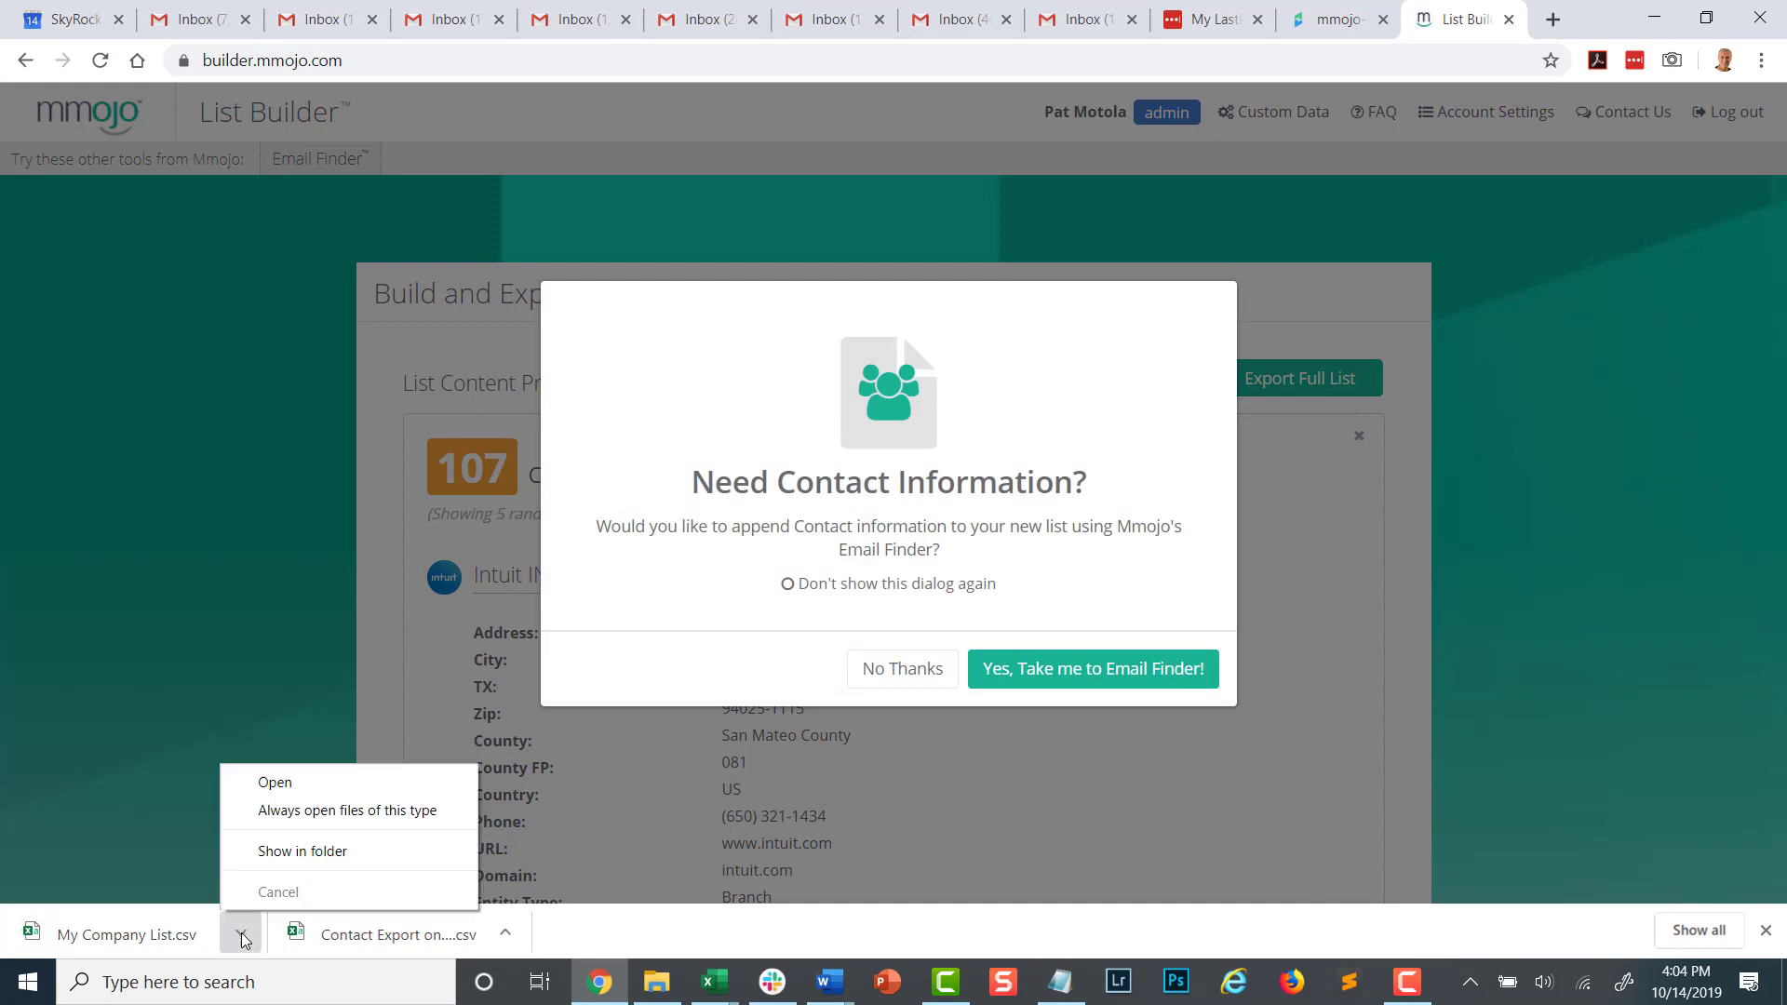
click(312, 866)
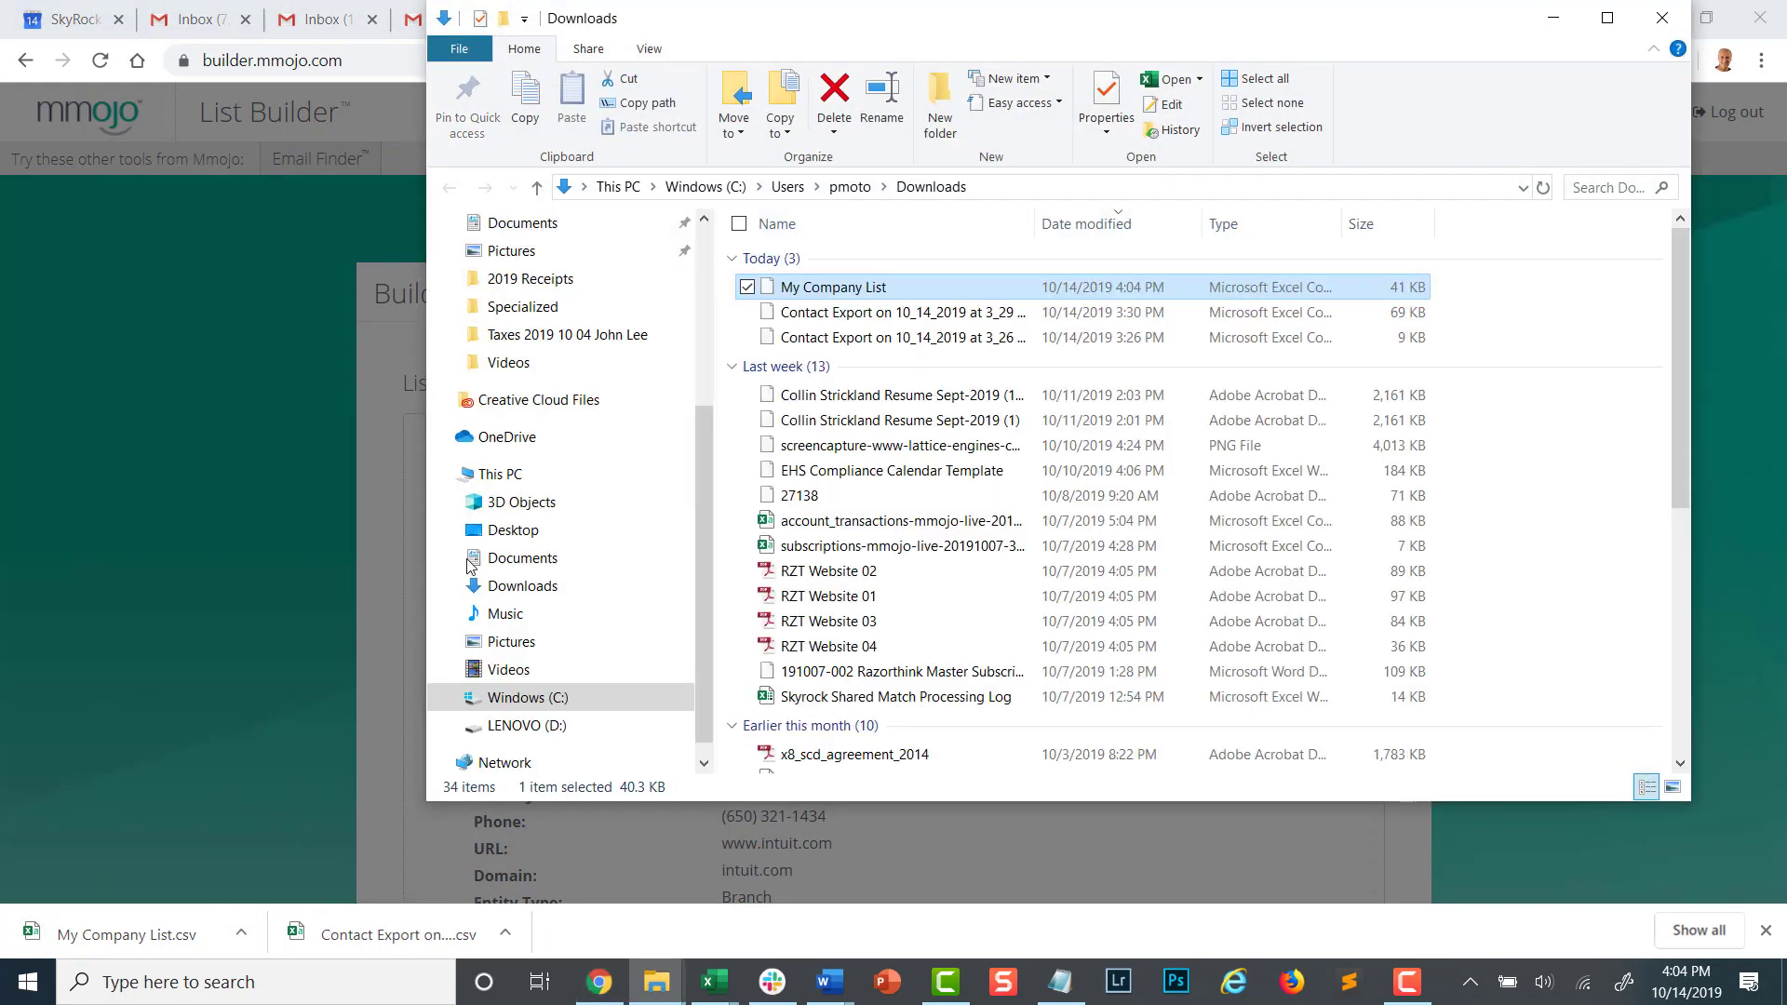
double_click(875, 284)
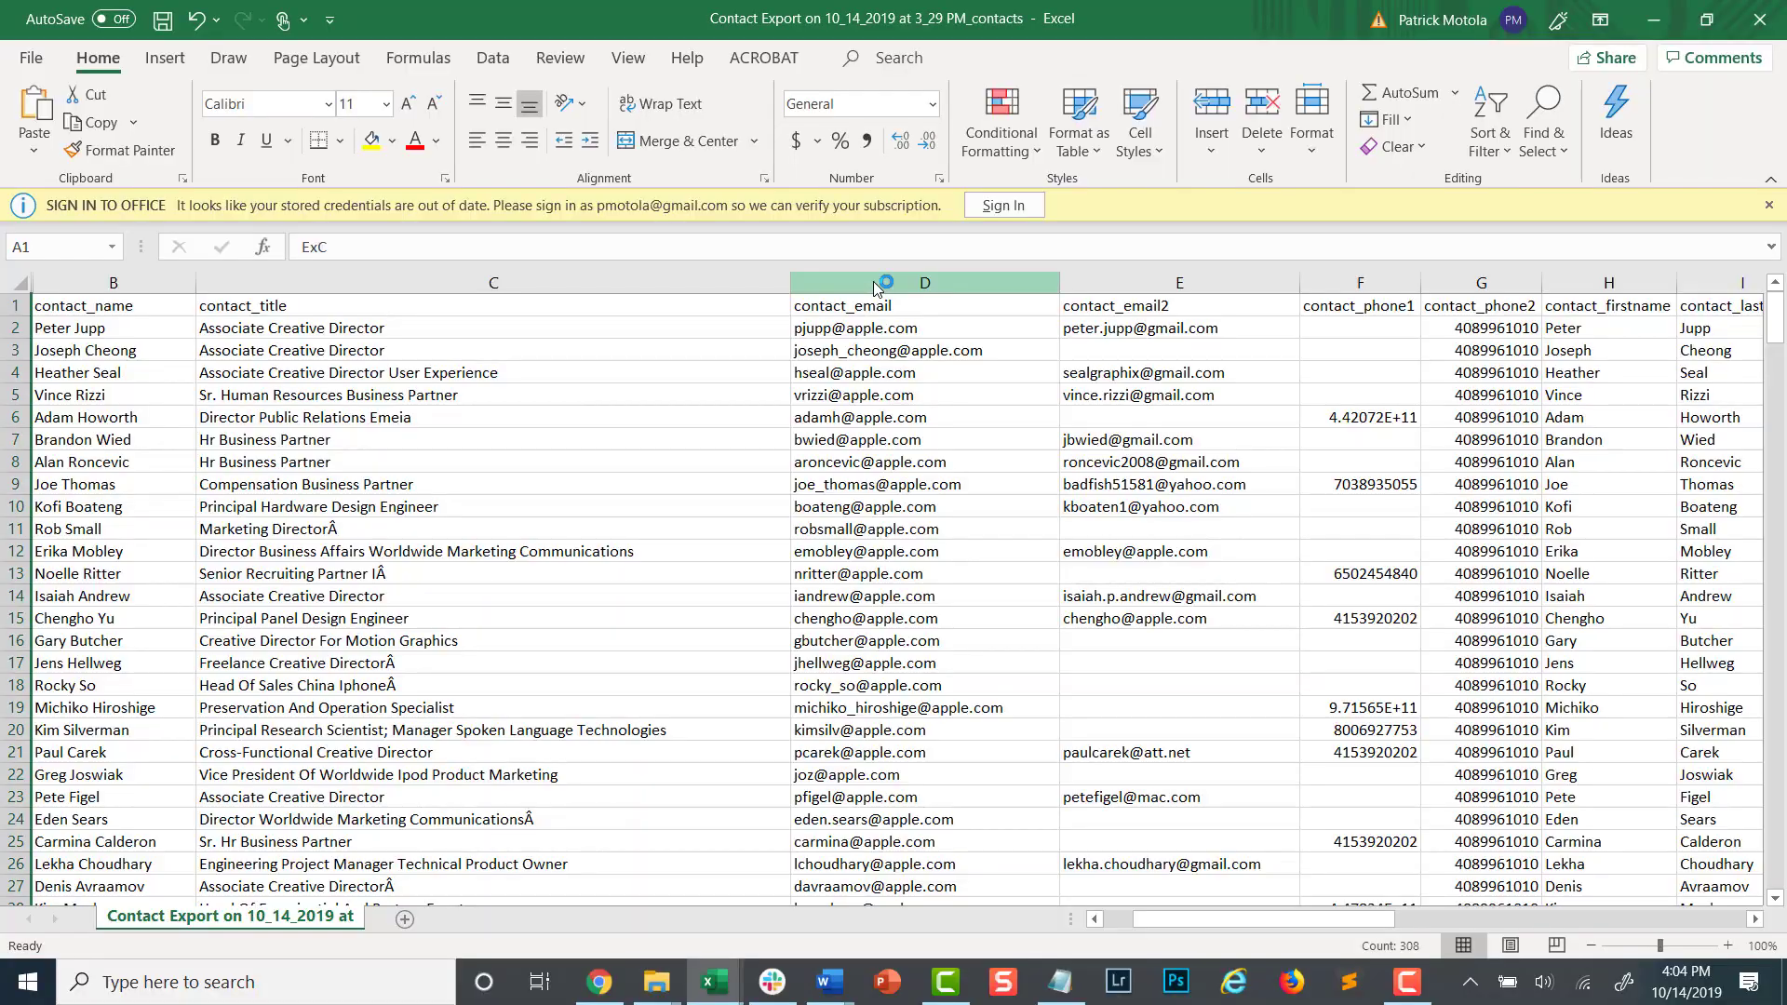
click(687, 371)
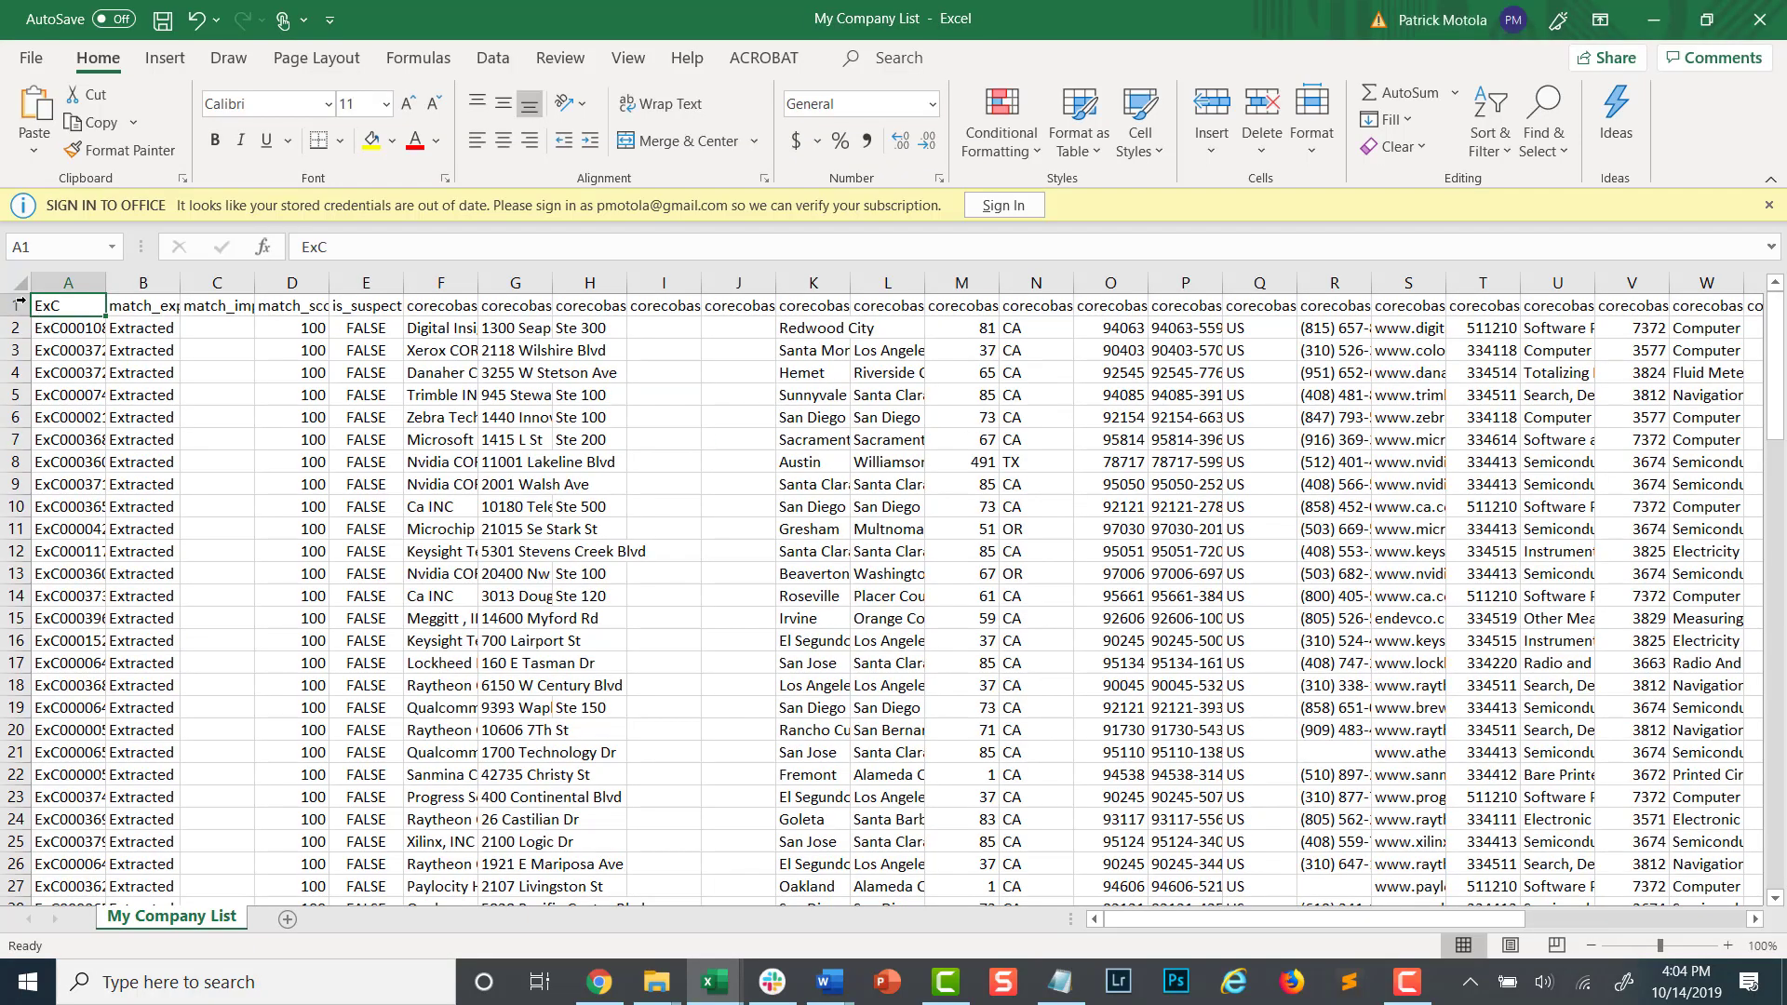
Autofit the width of all columns in the My Company List sheet
click(19, 287)
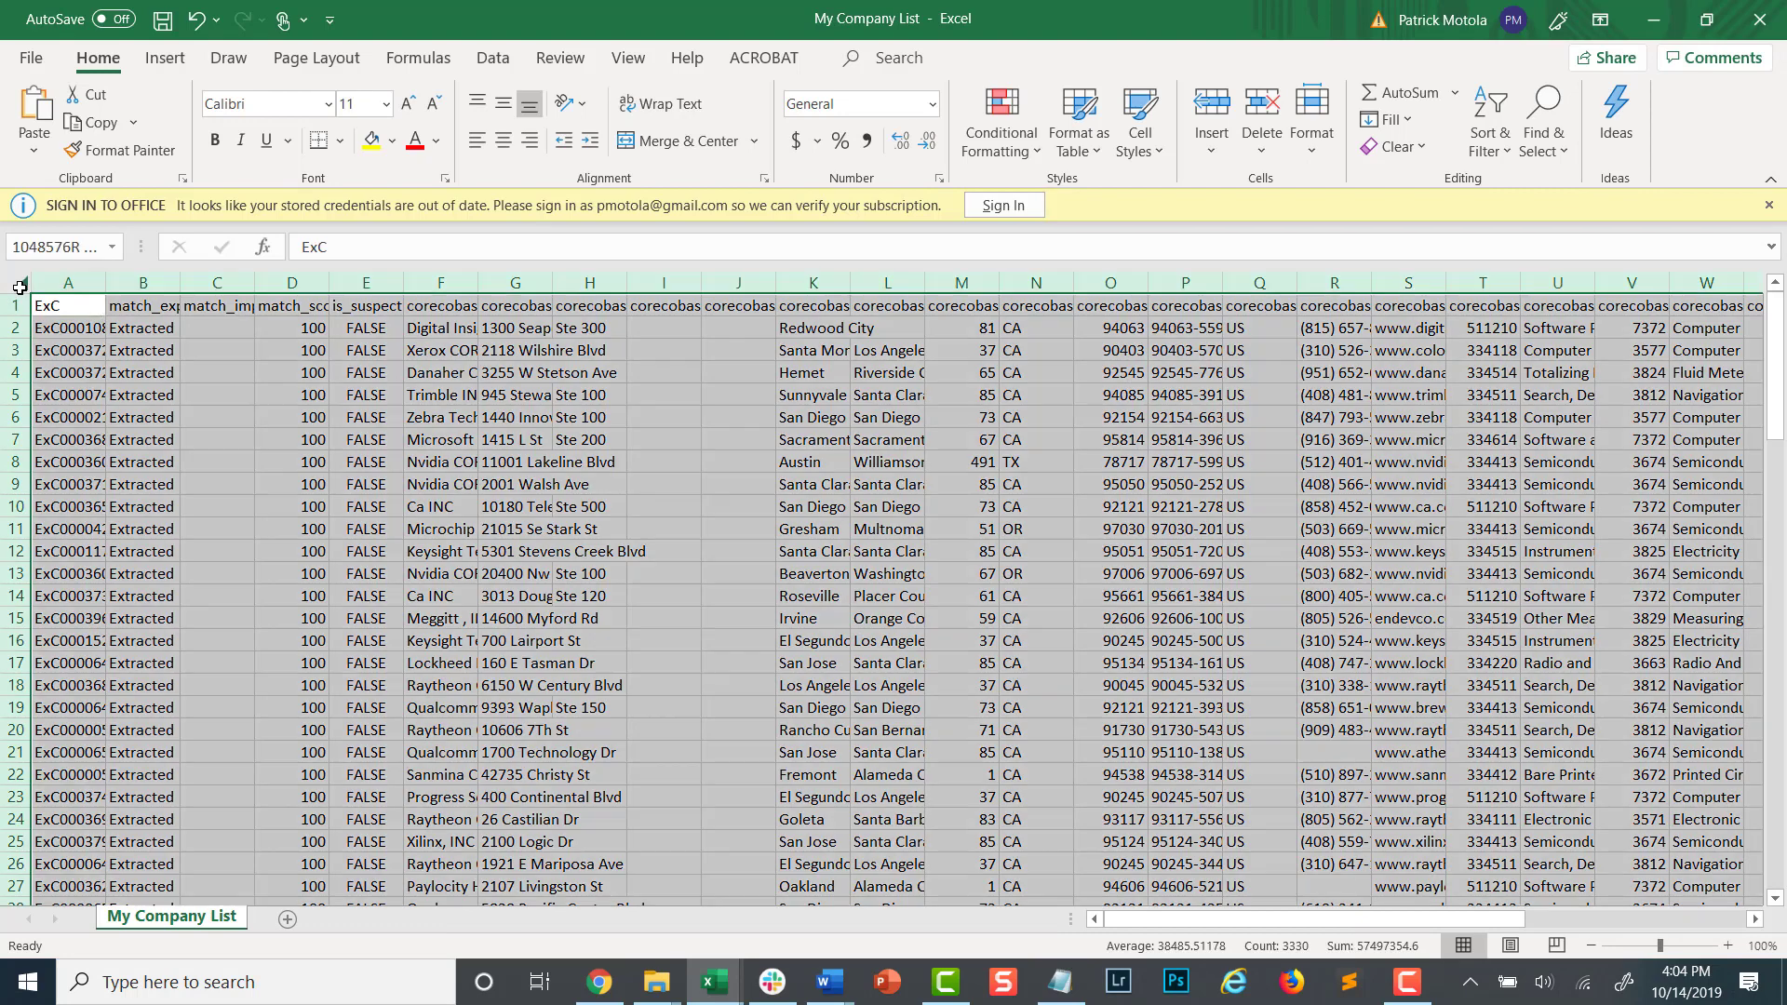
click(1305, 148)
click(1385, 326)
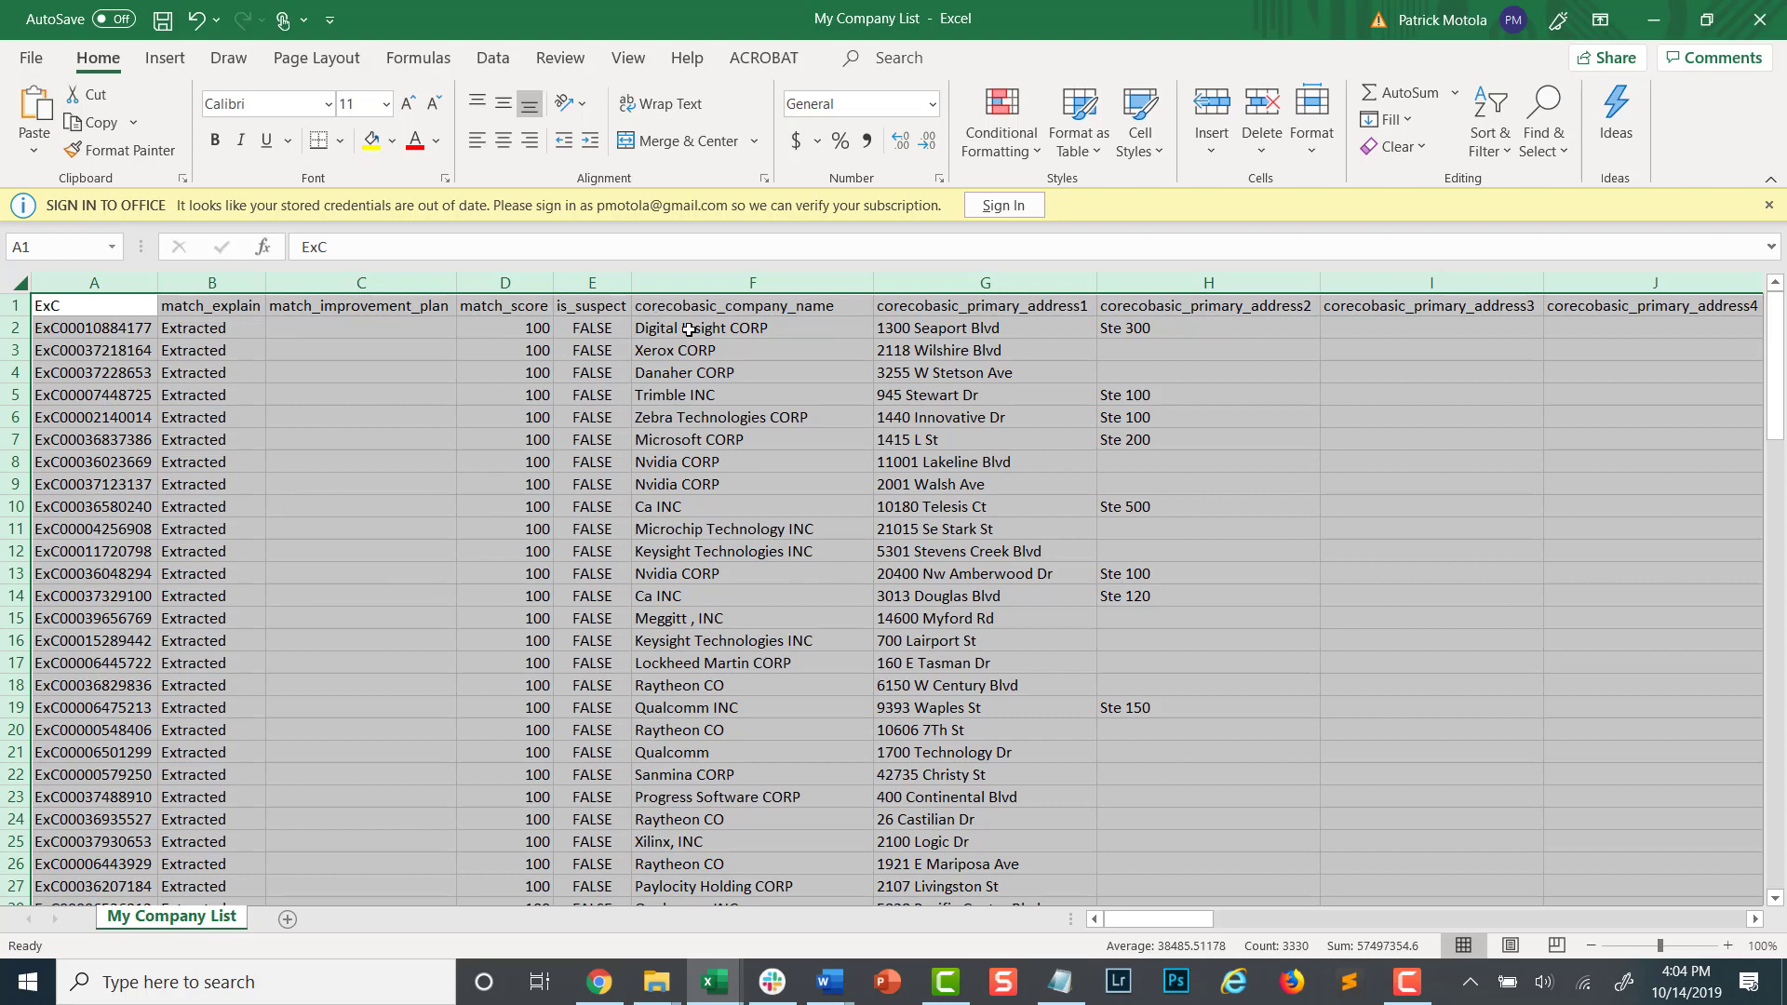
Hide columns A to E, from ExC through is_suspect, in the company sheet
drag(592, 283, 361, 283)
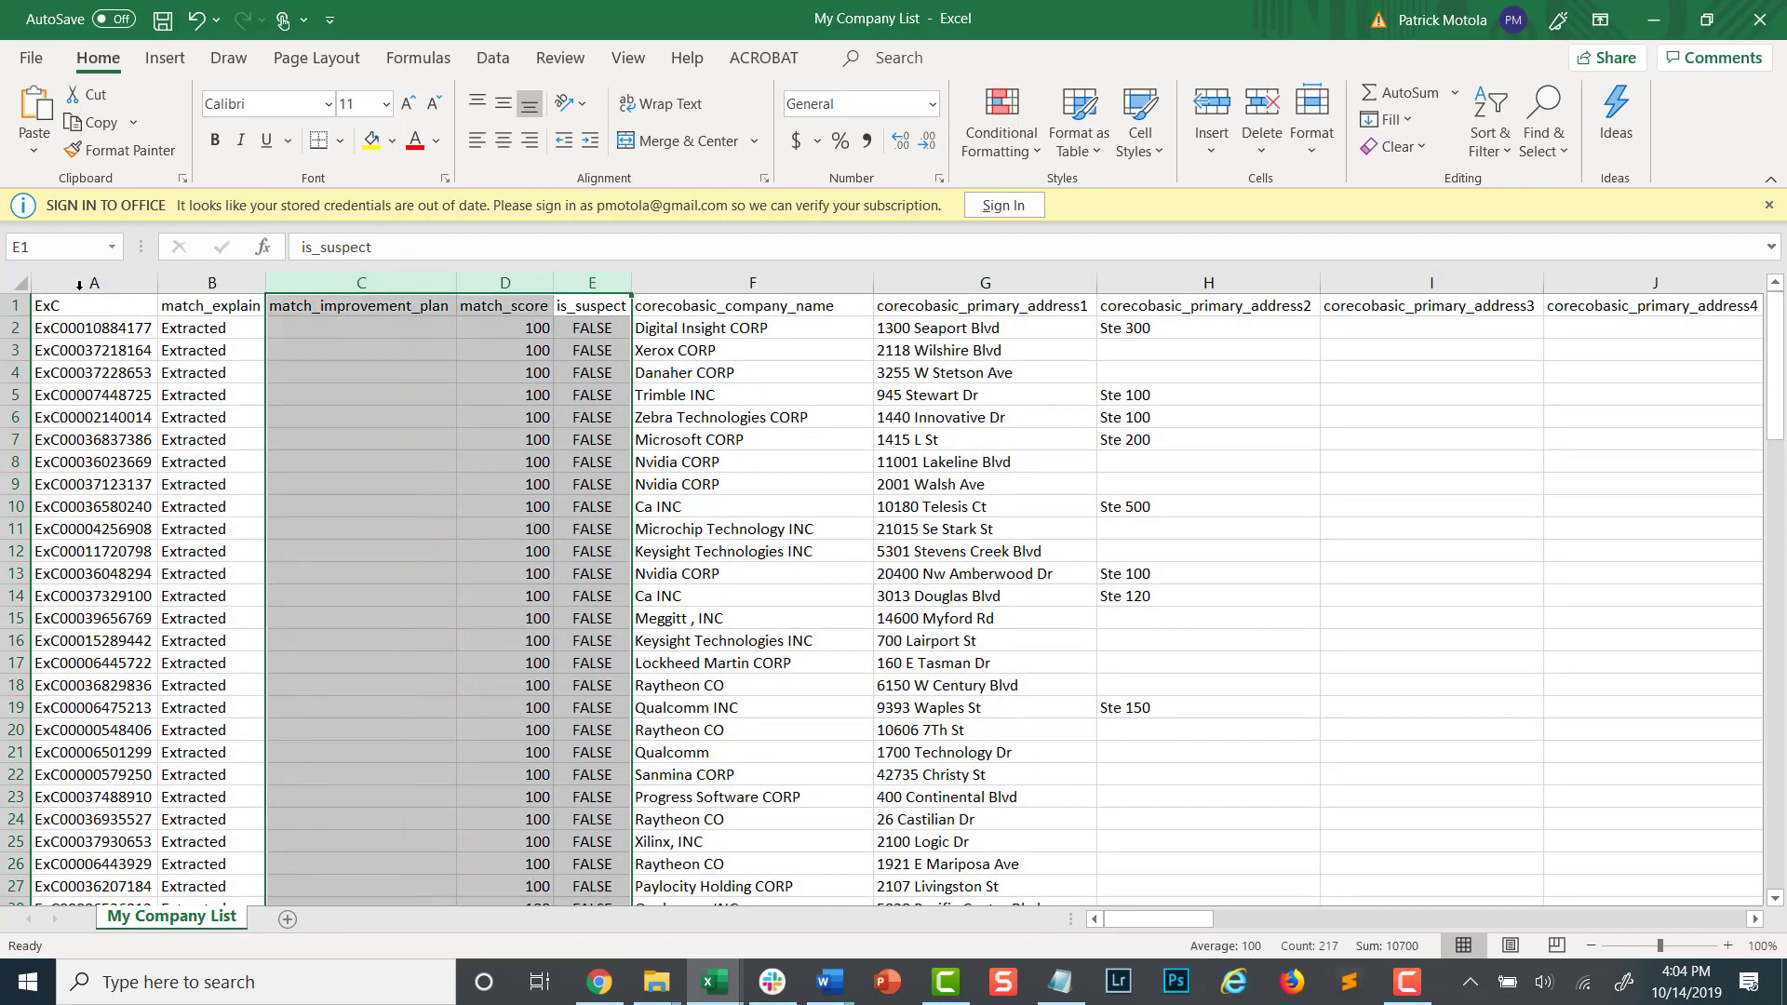
drag(79, 283, 592, 283)
right_click(594, 308)
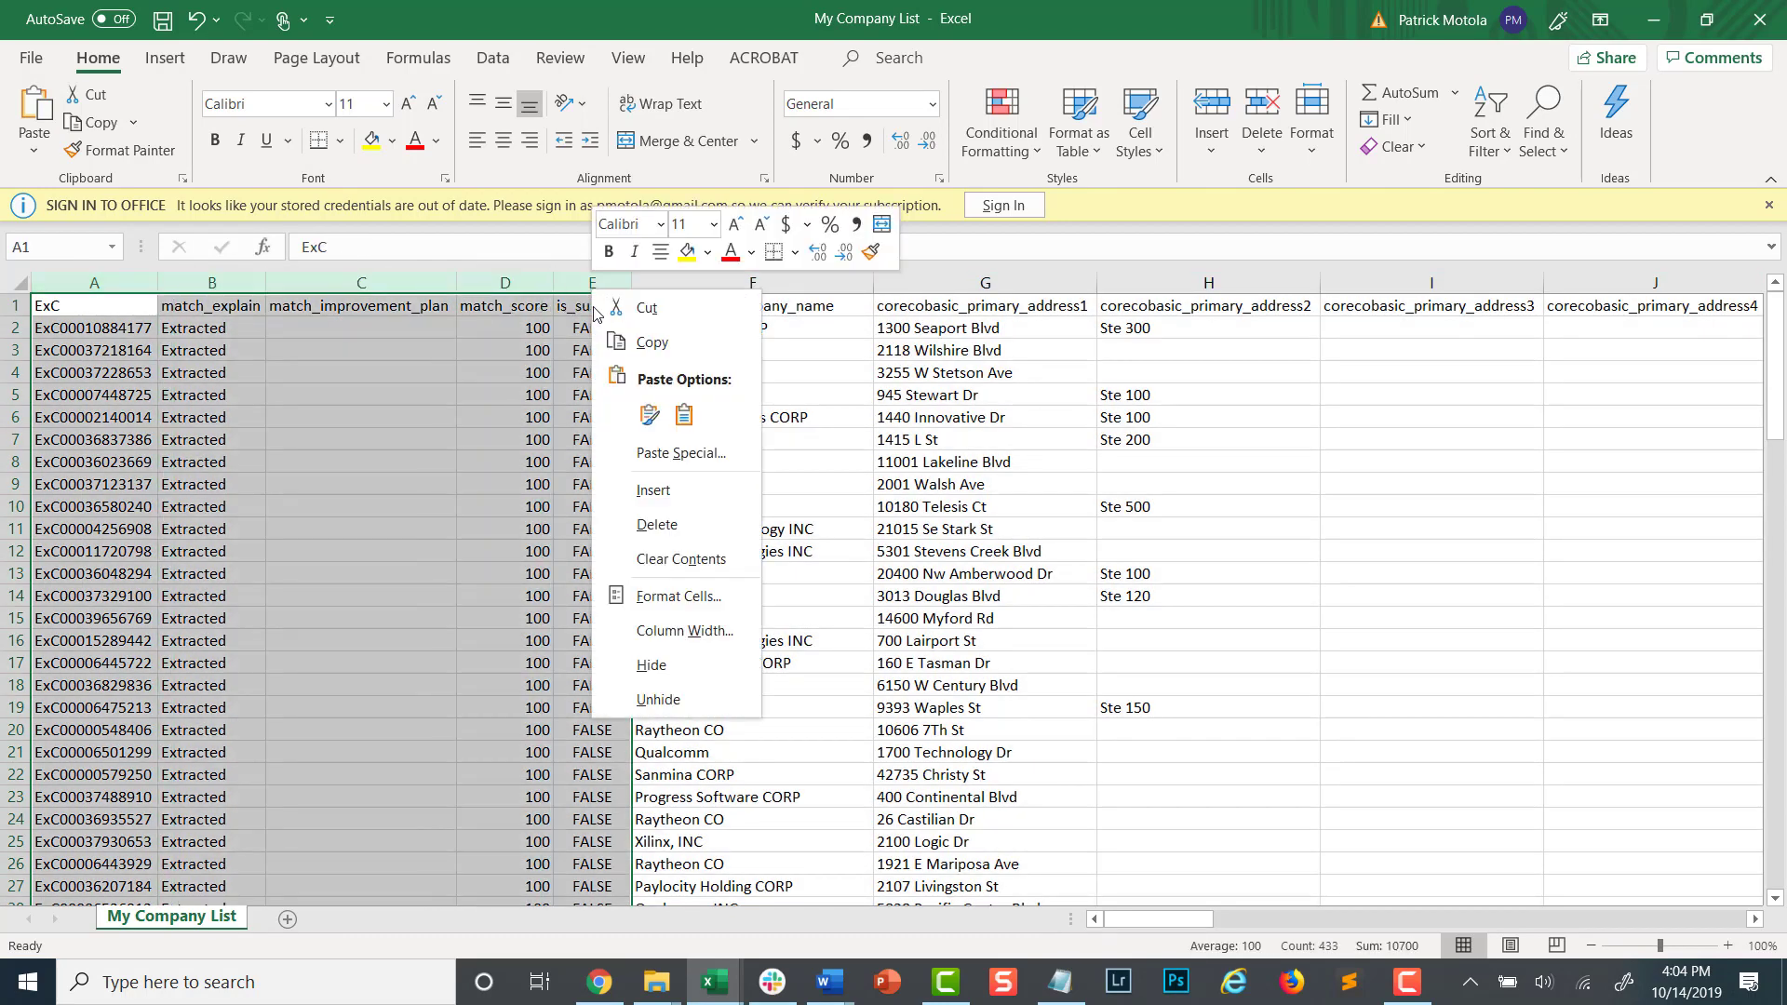
click(652, 665)
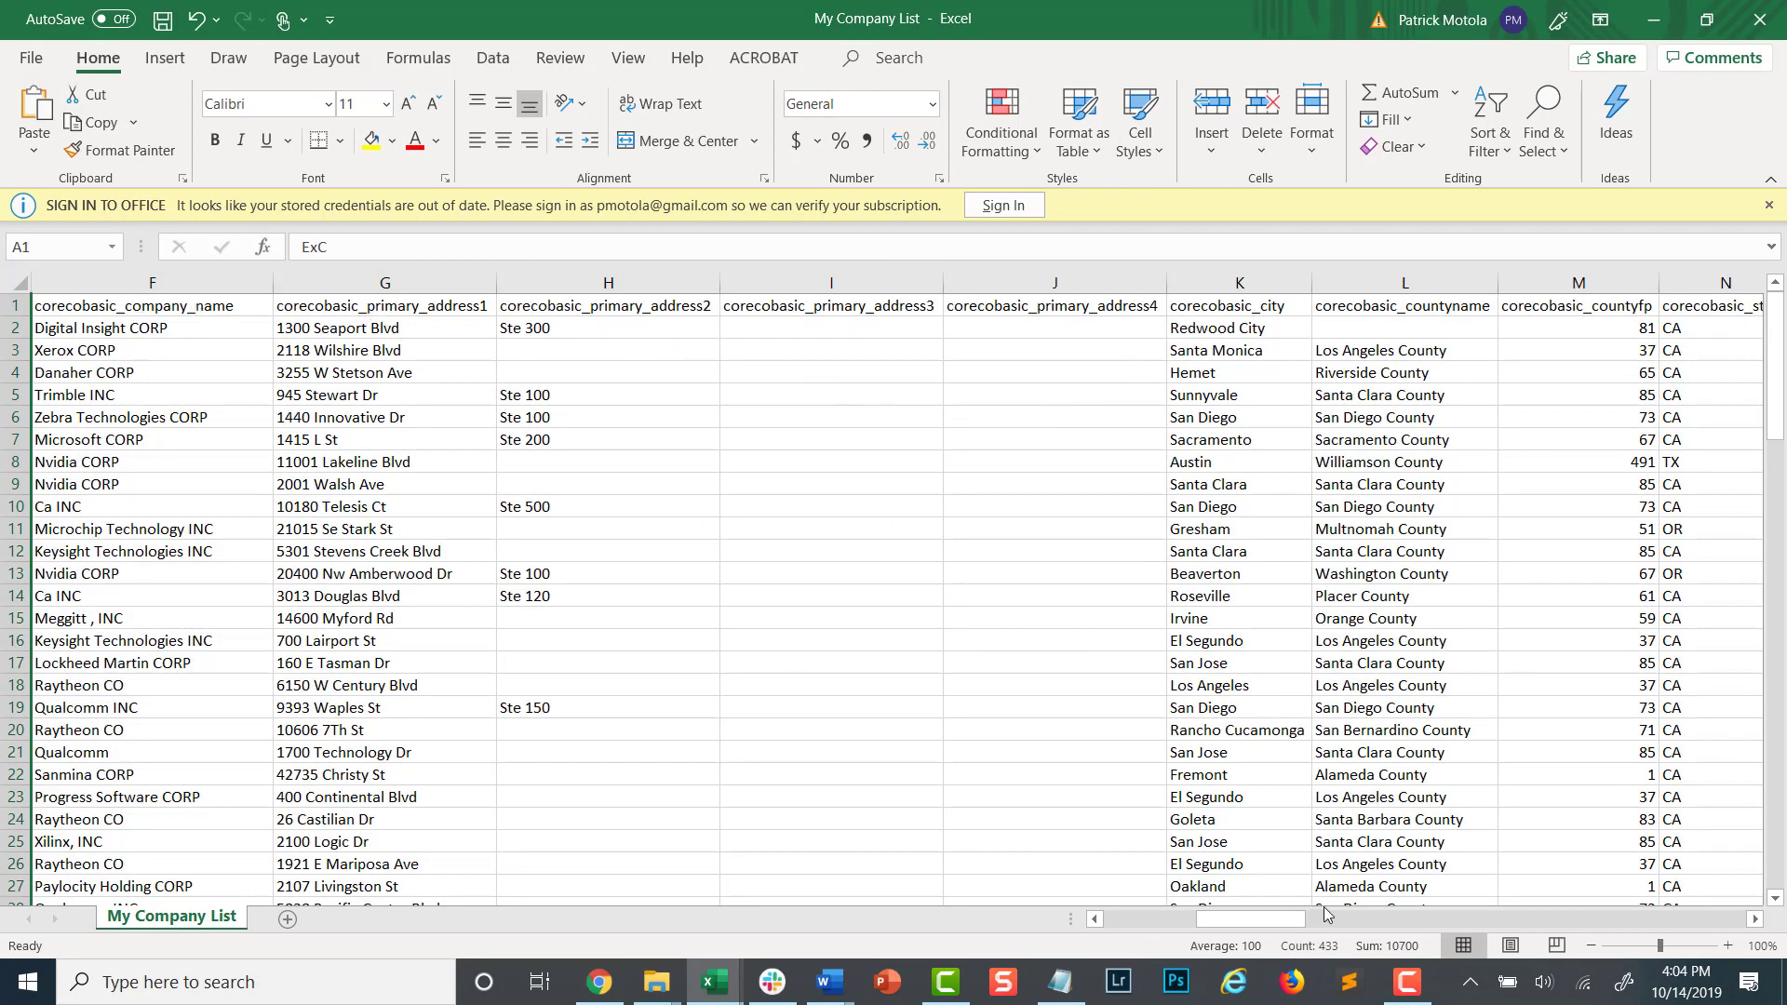
Look through the exported address, phone, URL, industry code and revenue columns, and return to the company names
drag(1259, 922, 1333, 929)
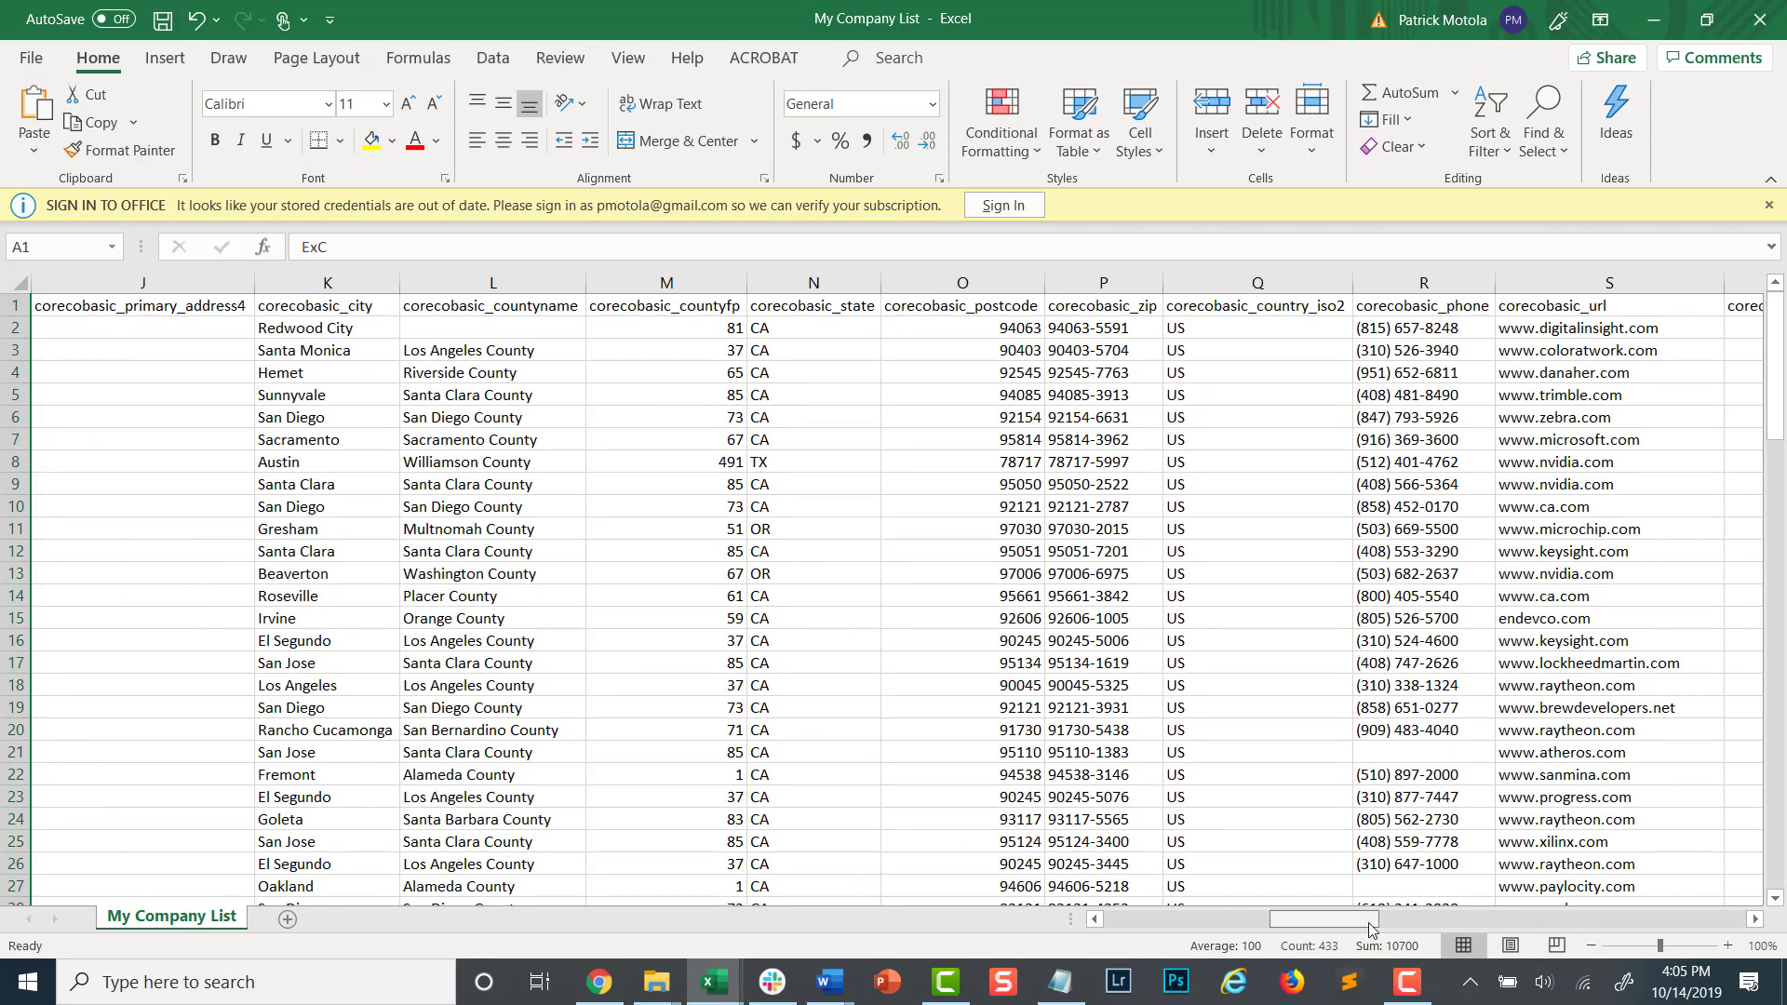
drag(1369, 928, 1403, 926)
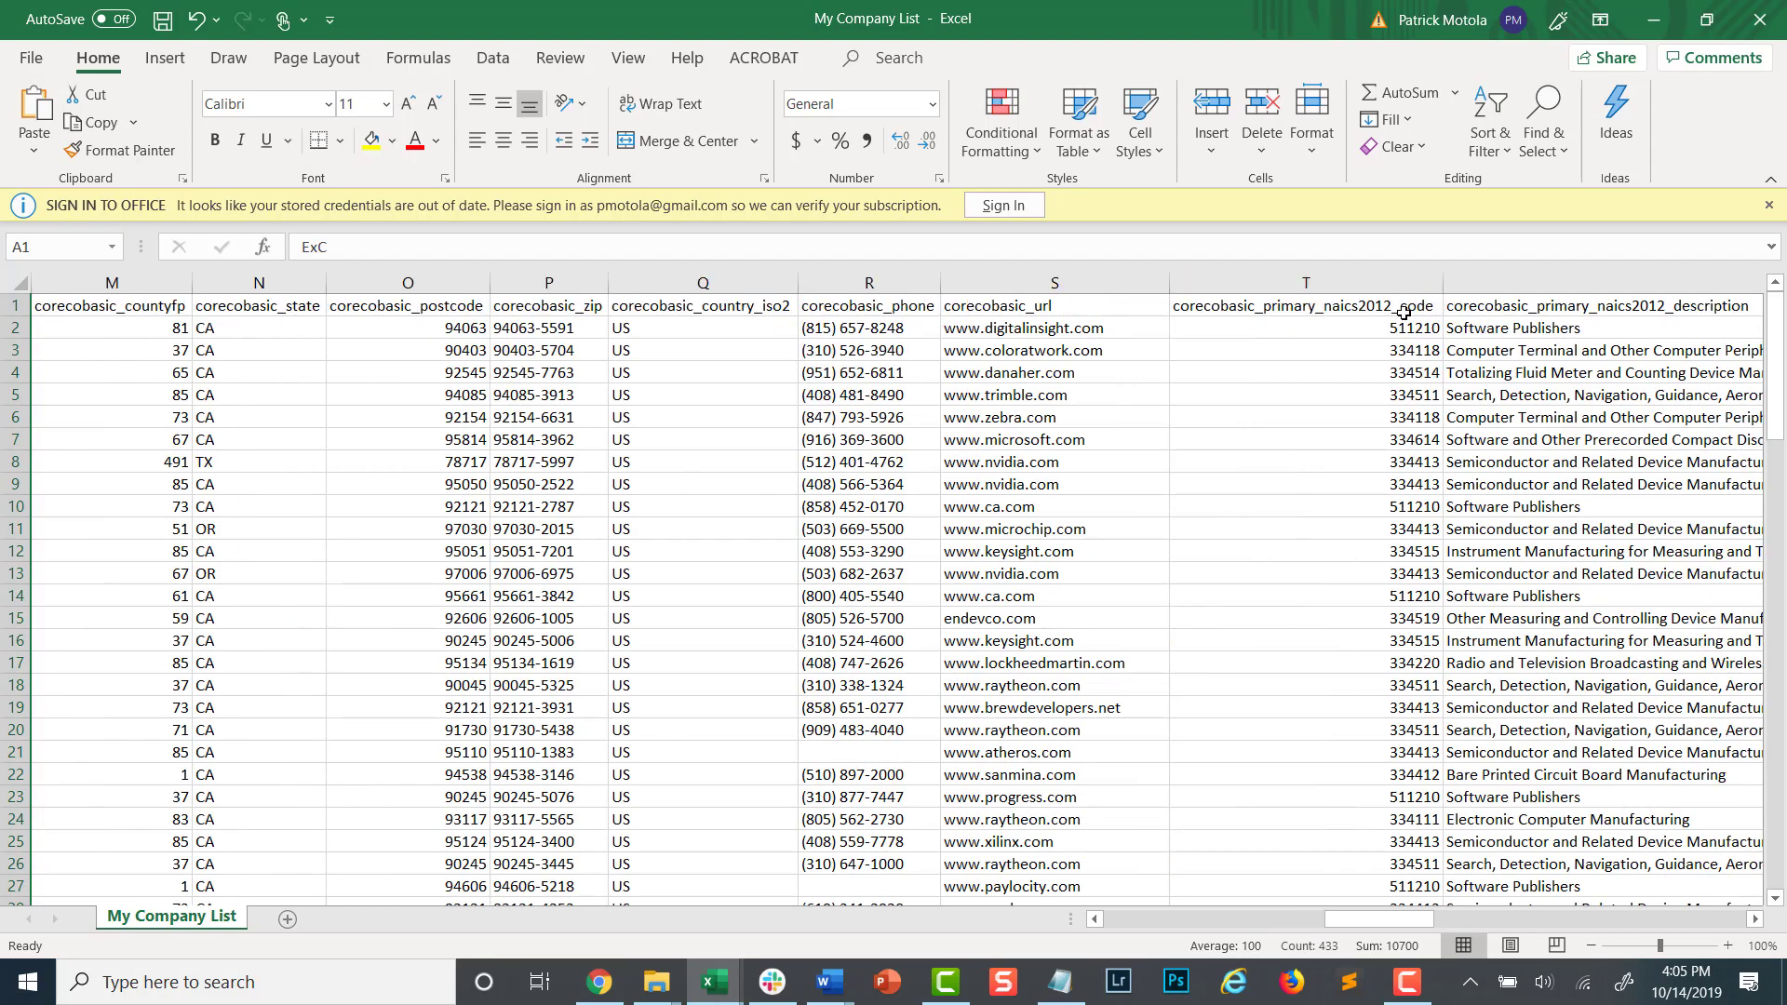
drag(1387, 921, 1584, 912)
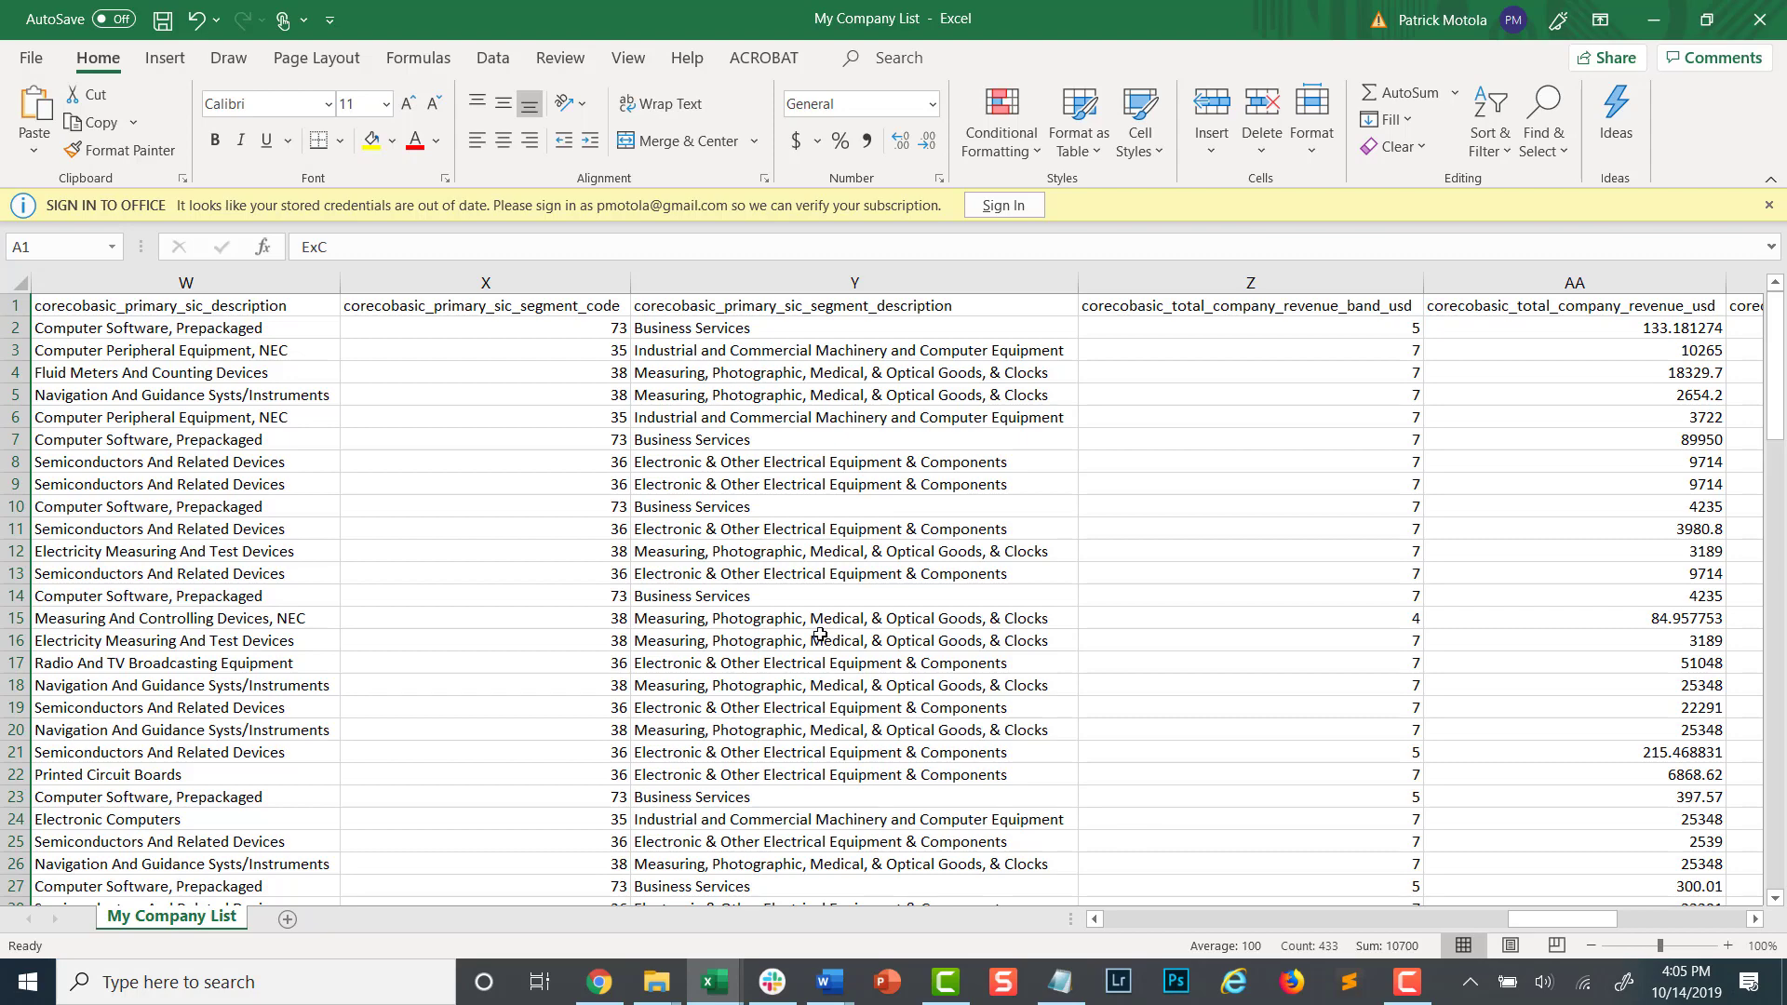
drag(1554, 921, 1098, 920)
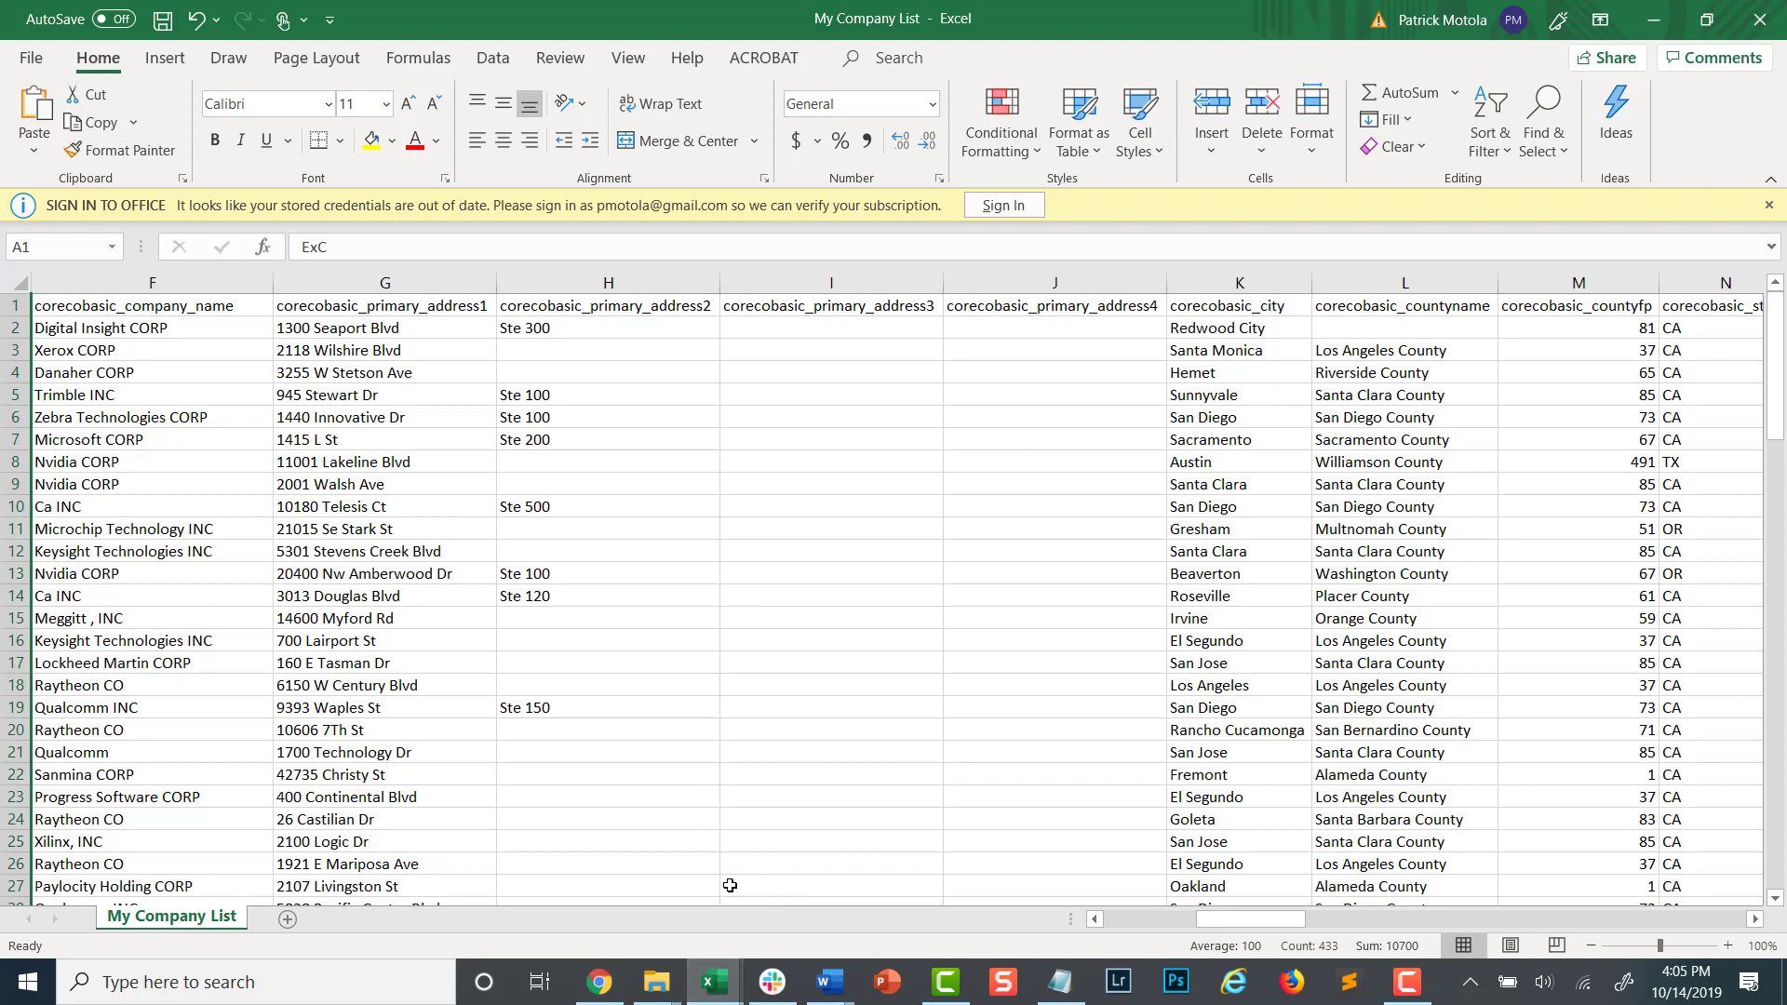
Switch back to the browser, take the new list to Email Finder and find contacts for its companies
click(601, 984)
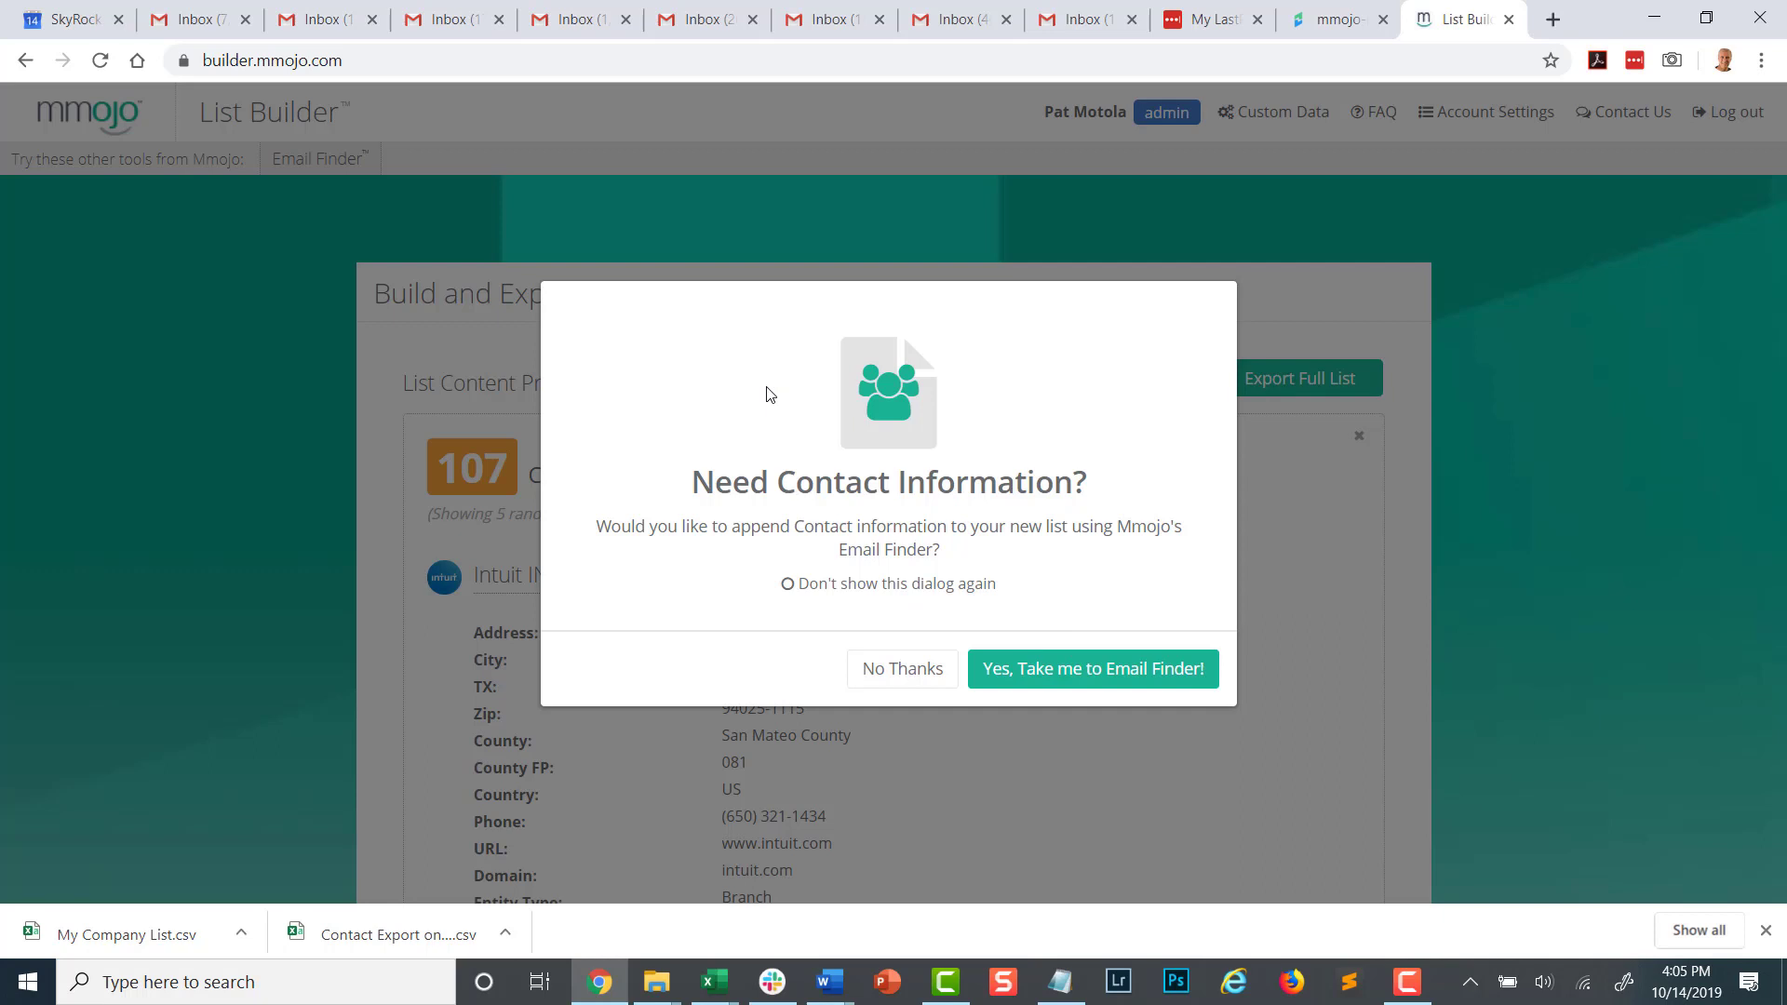
click(1113, 670)
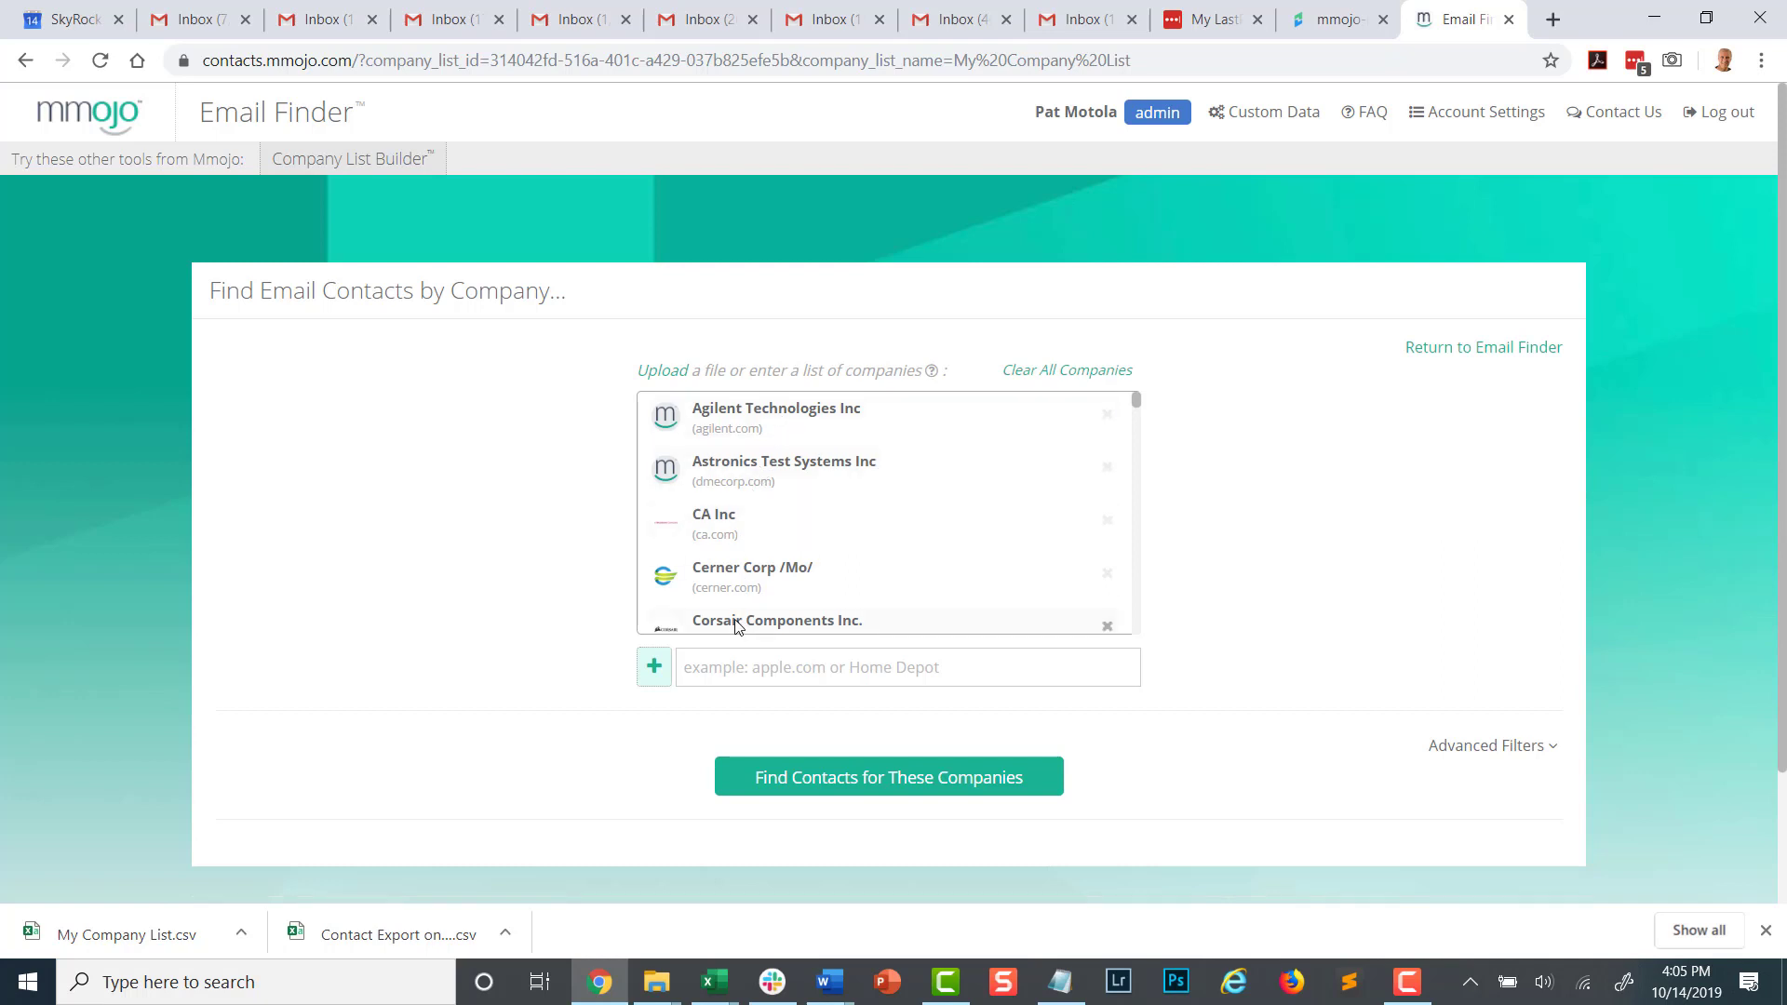
click(946, 780)
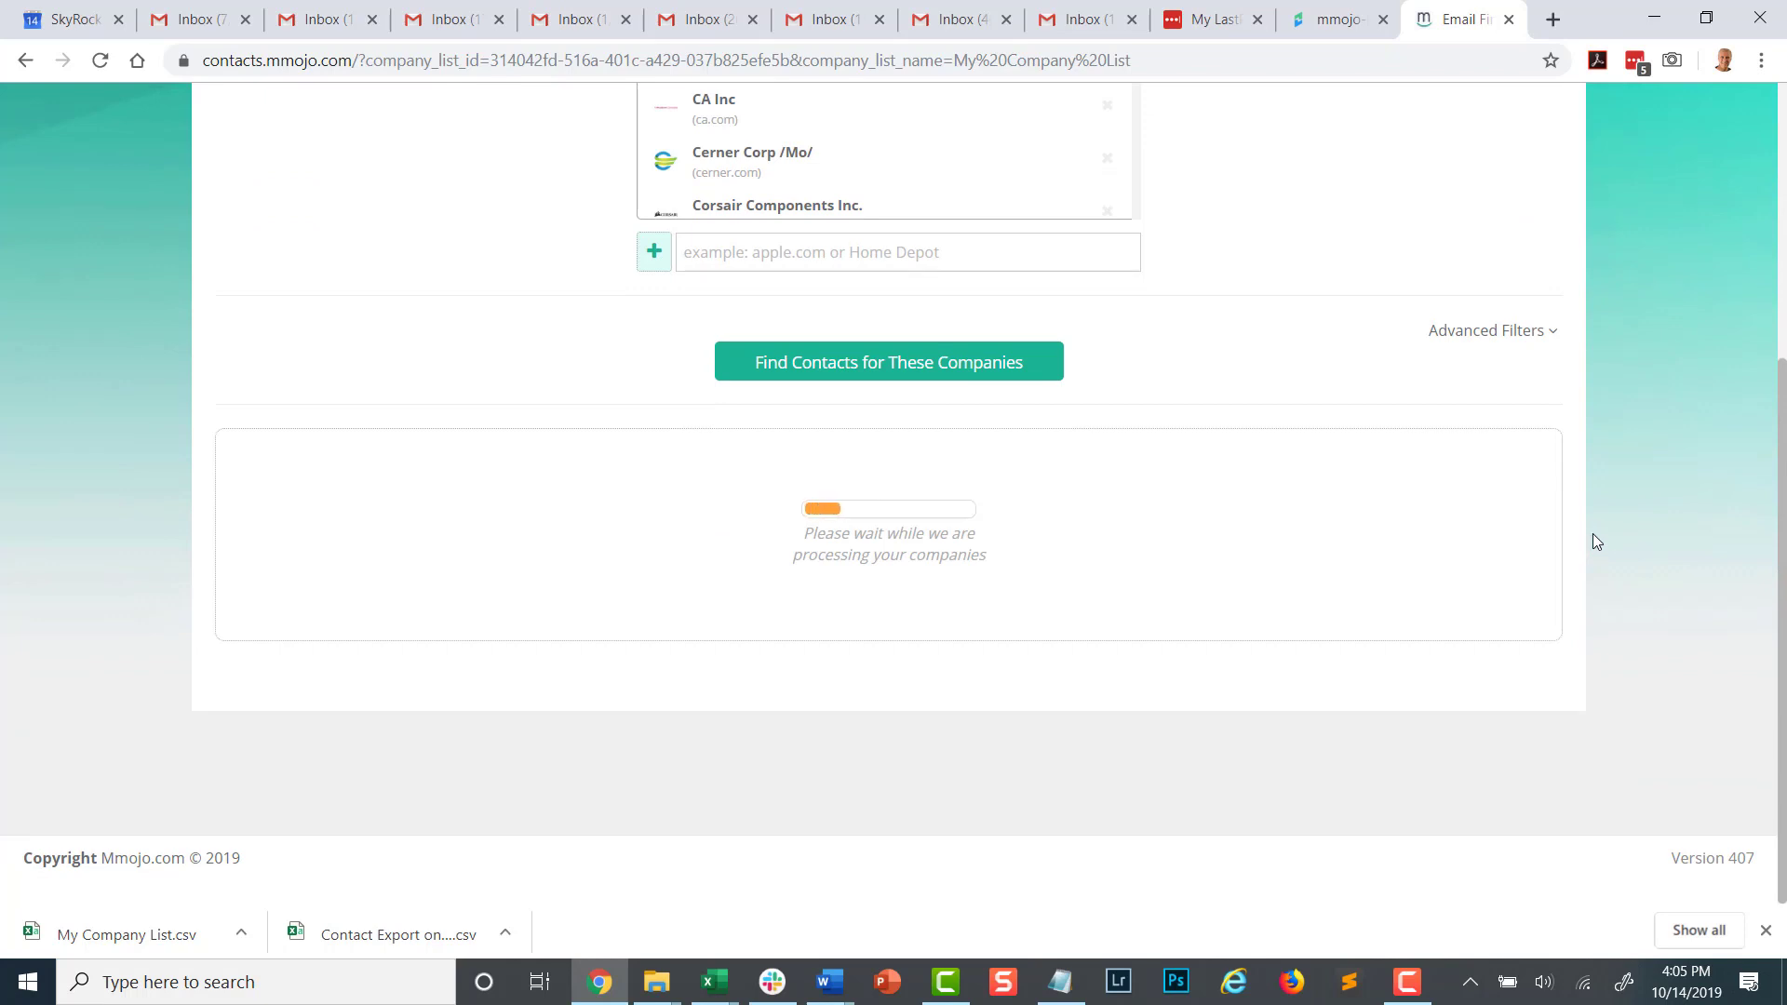
Using the advanced filters, limit contacts to Executives in all functions with a maximum of 10 per company, and rerun the contact search
click(1518, 333)
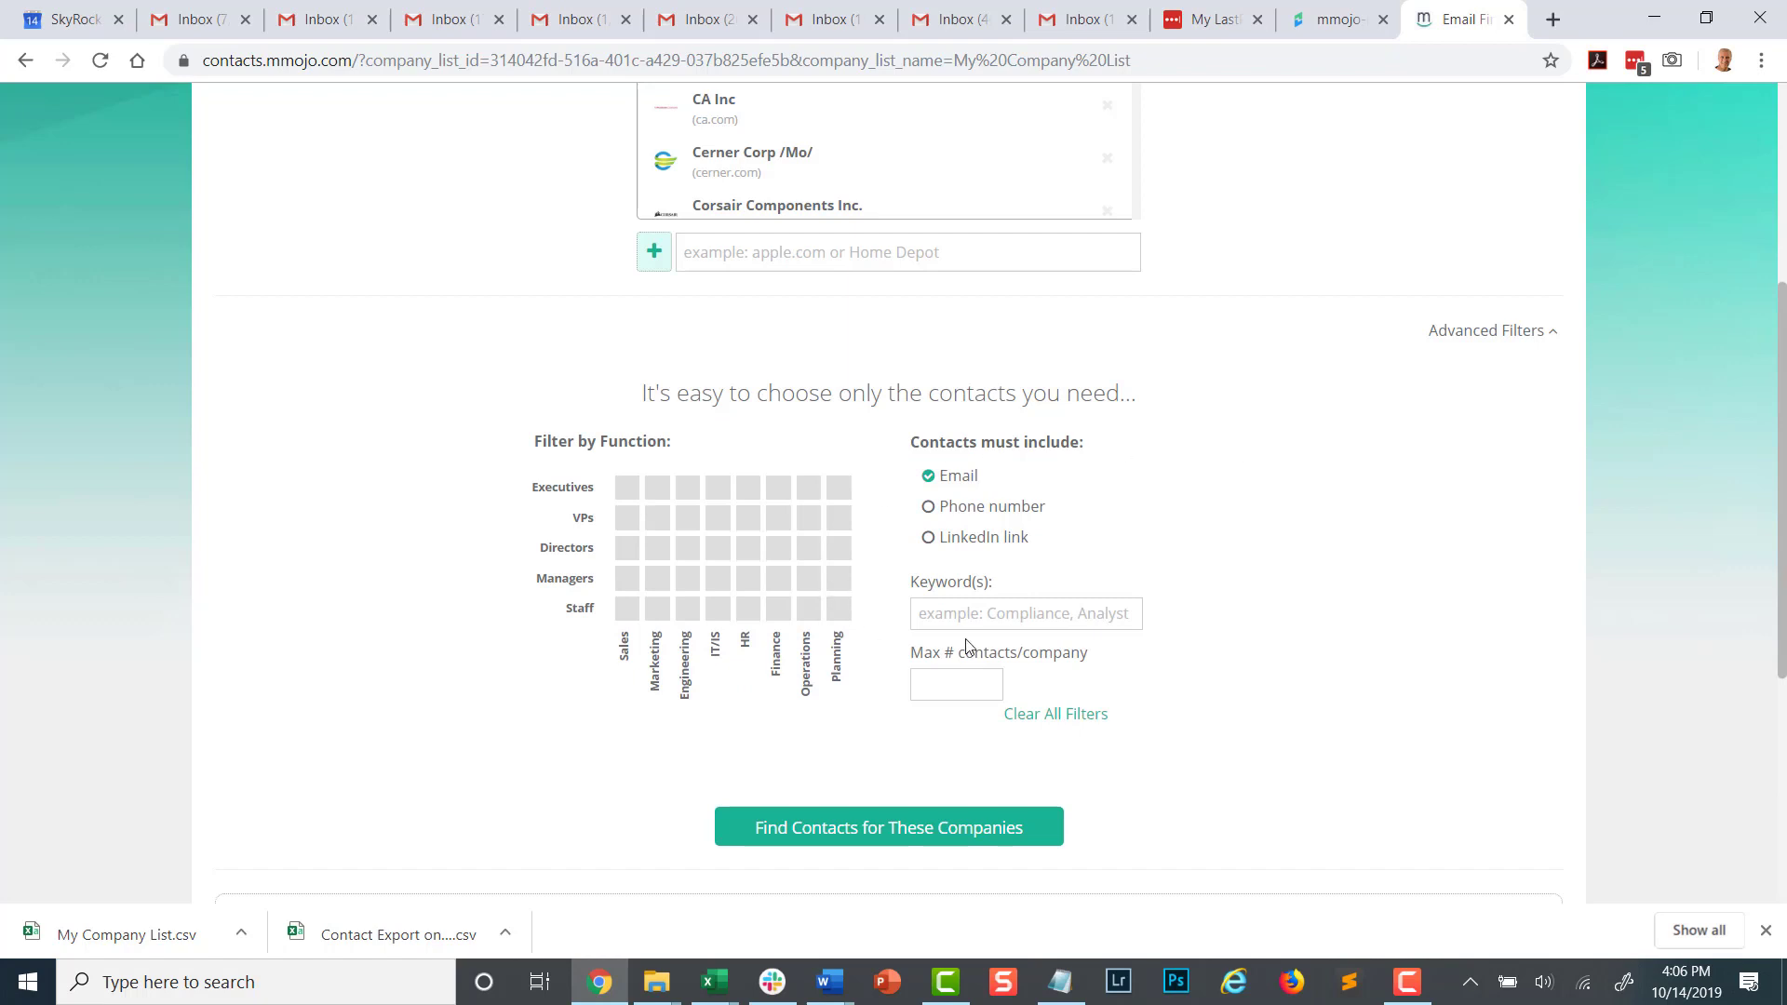
drag(1782, 337, 1777, 438)
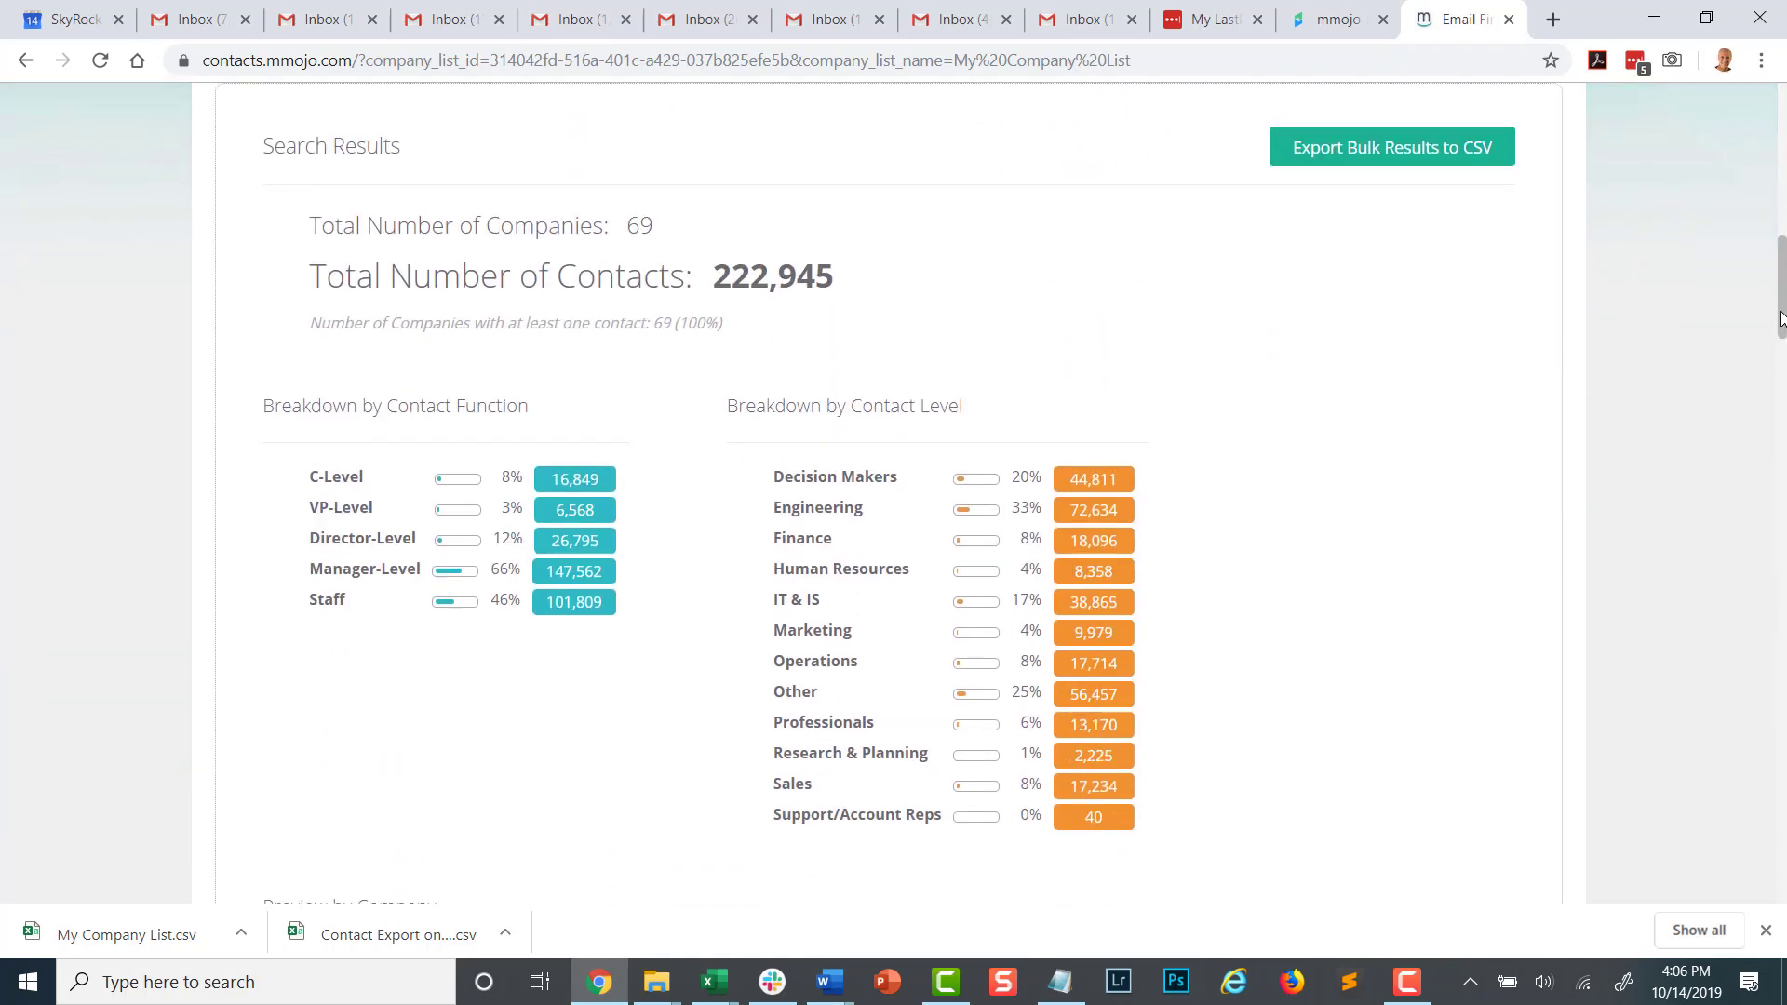
scroll(1781, 319, up, 7)
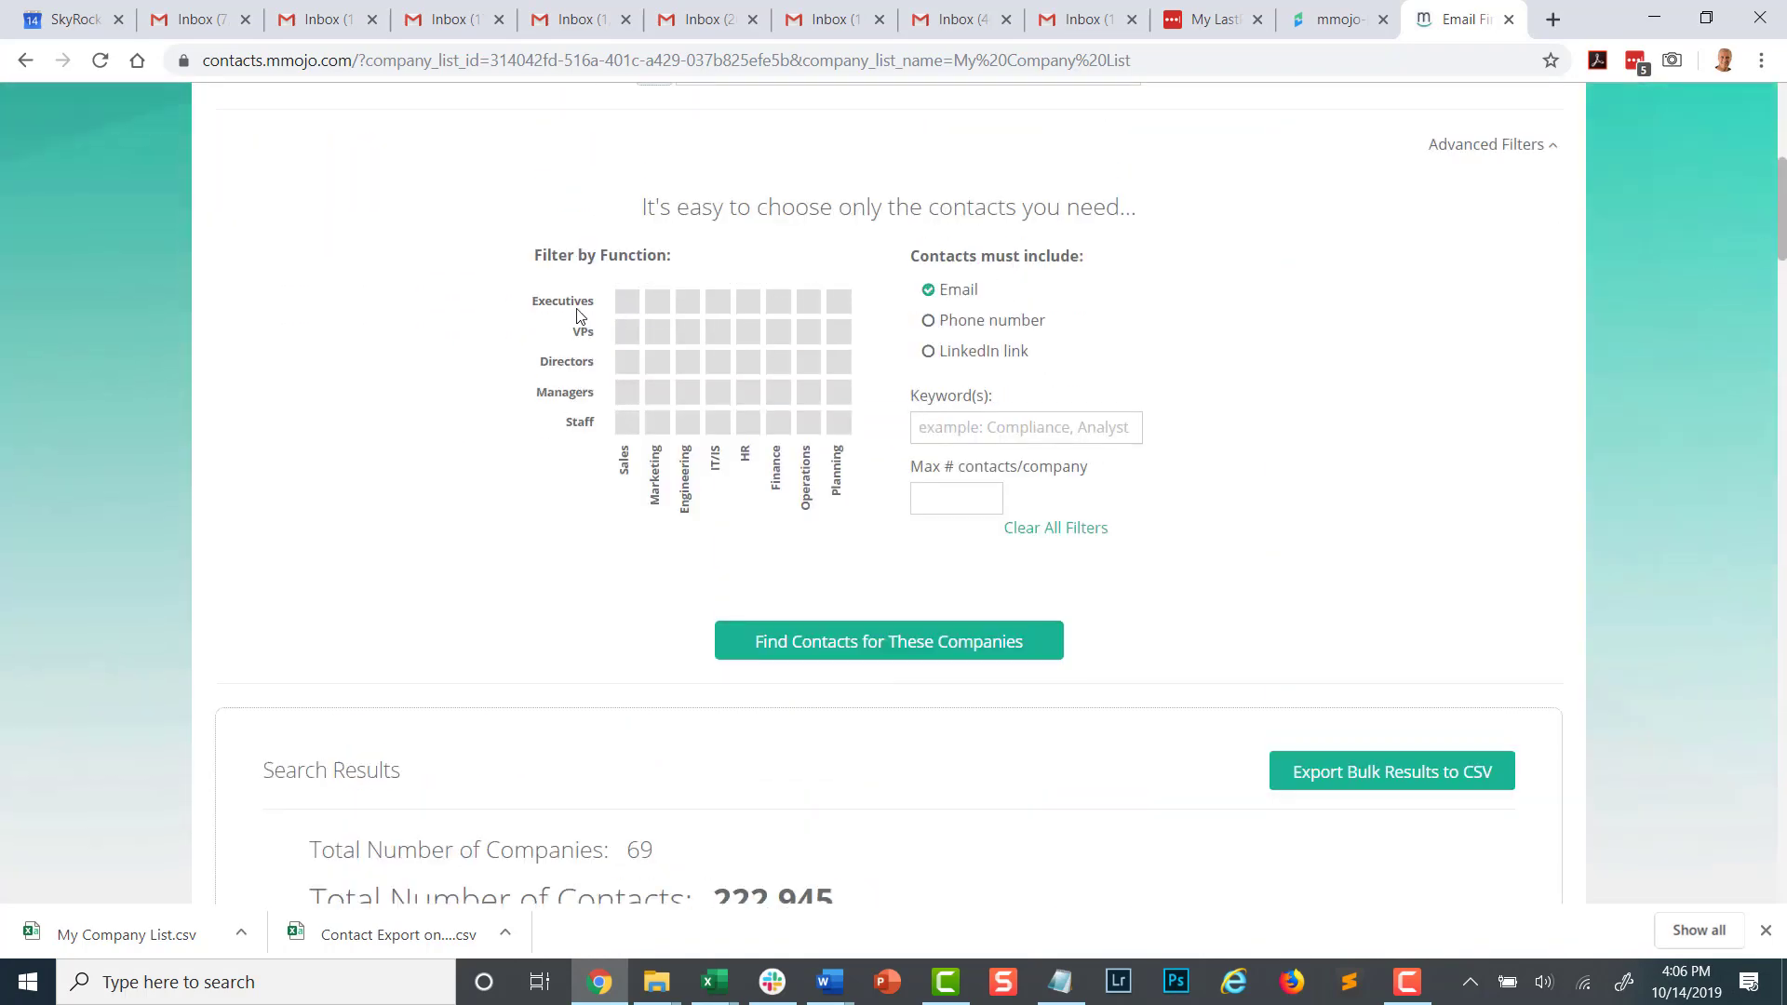
click(576, 307)
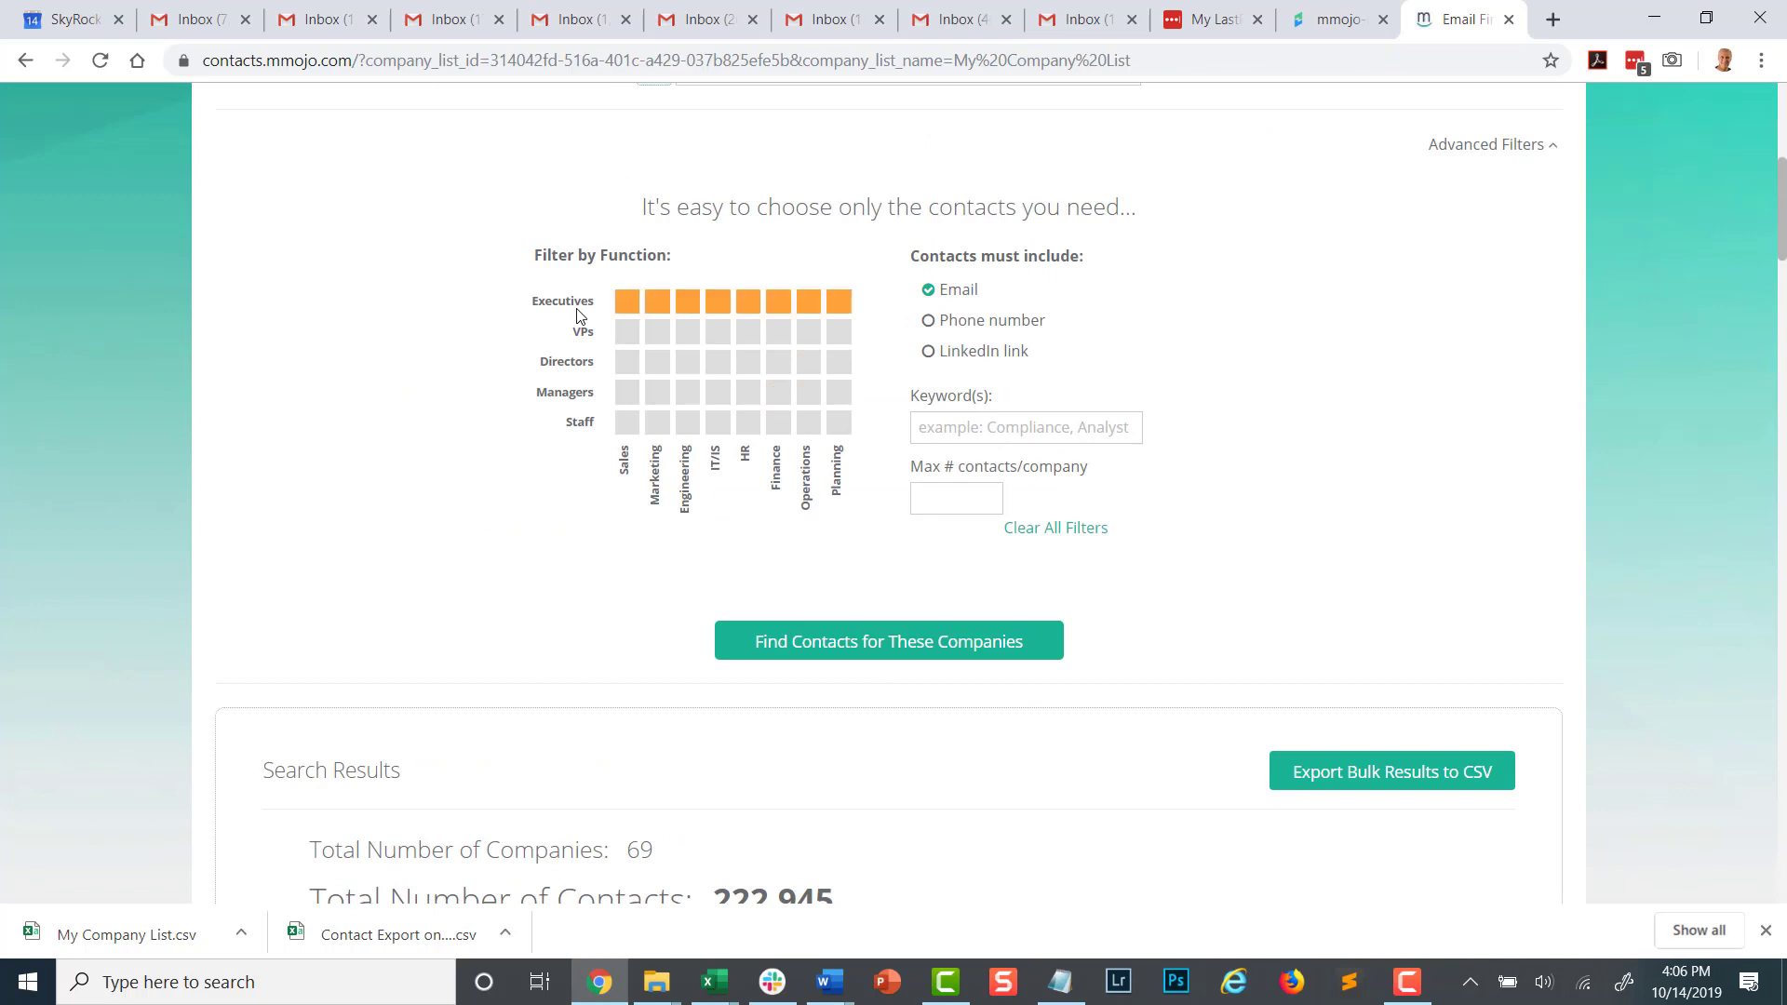
click(968, 487)
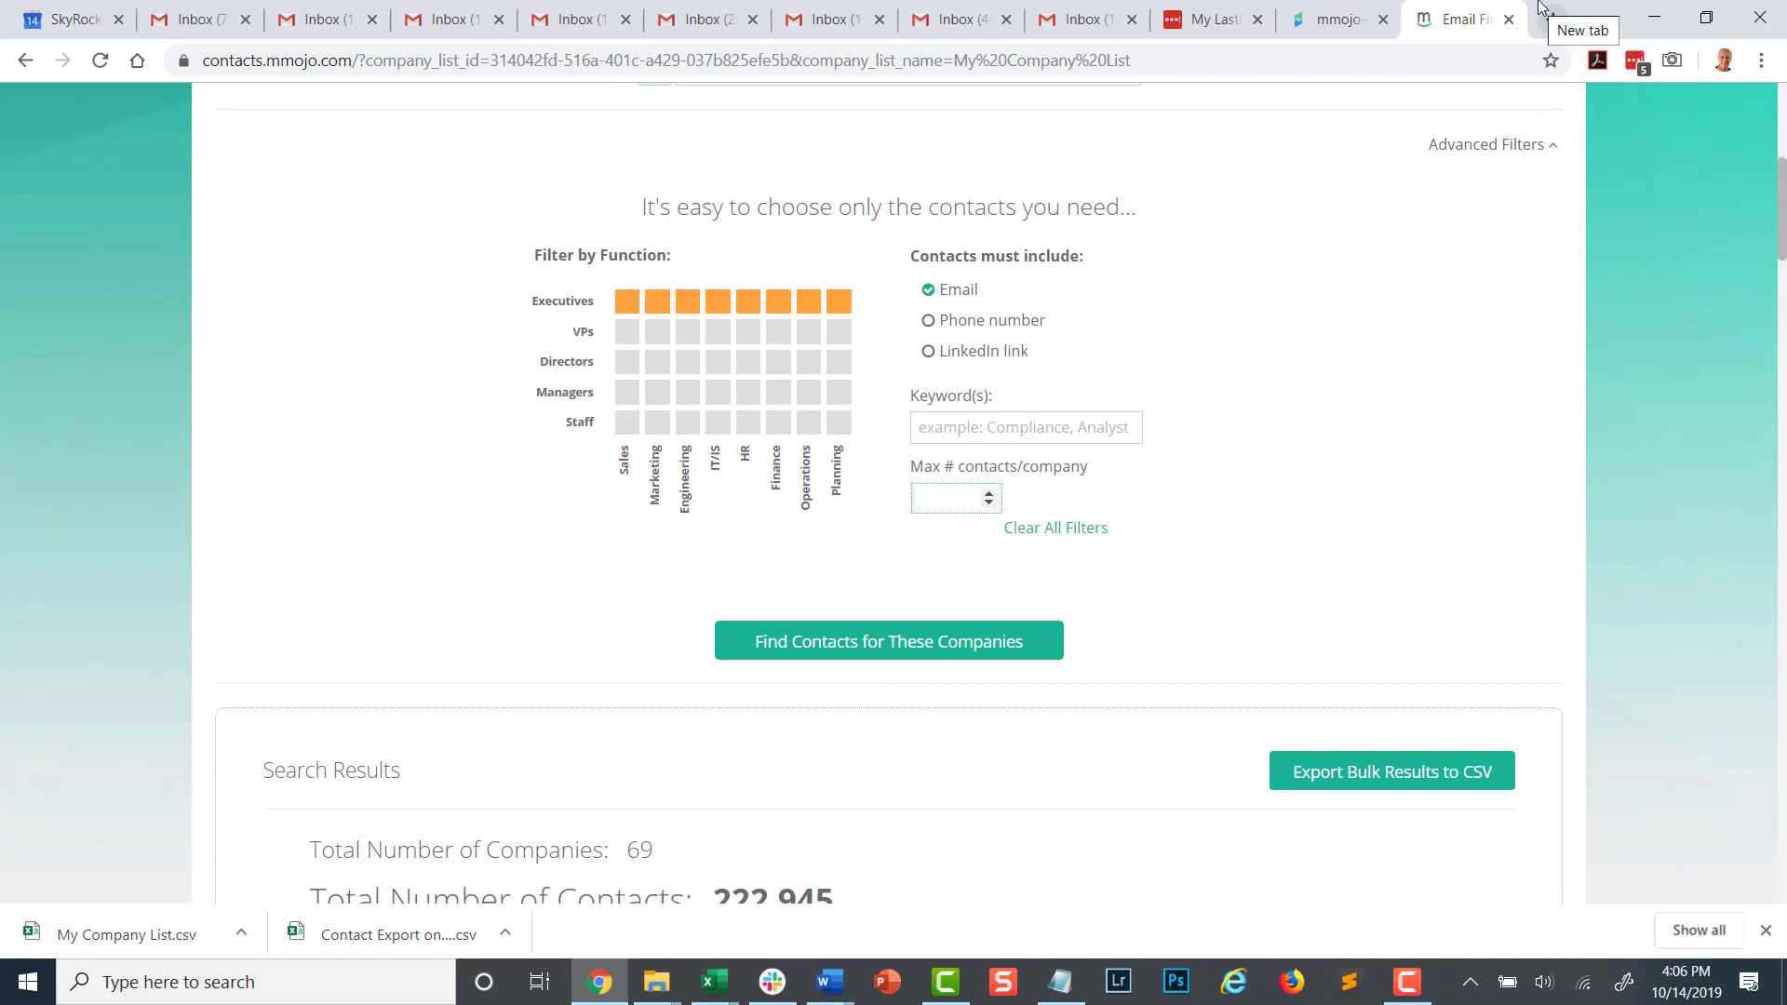
text(10)
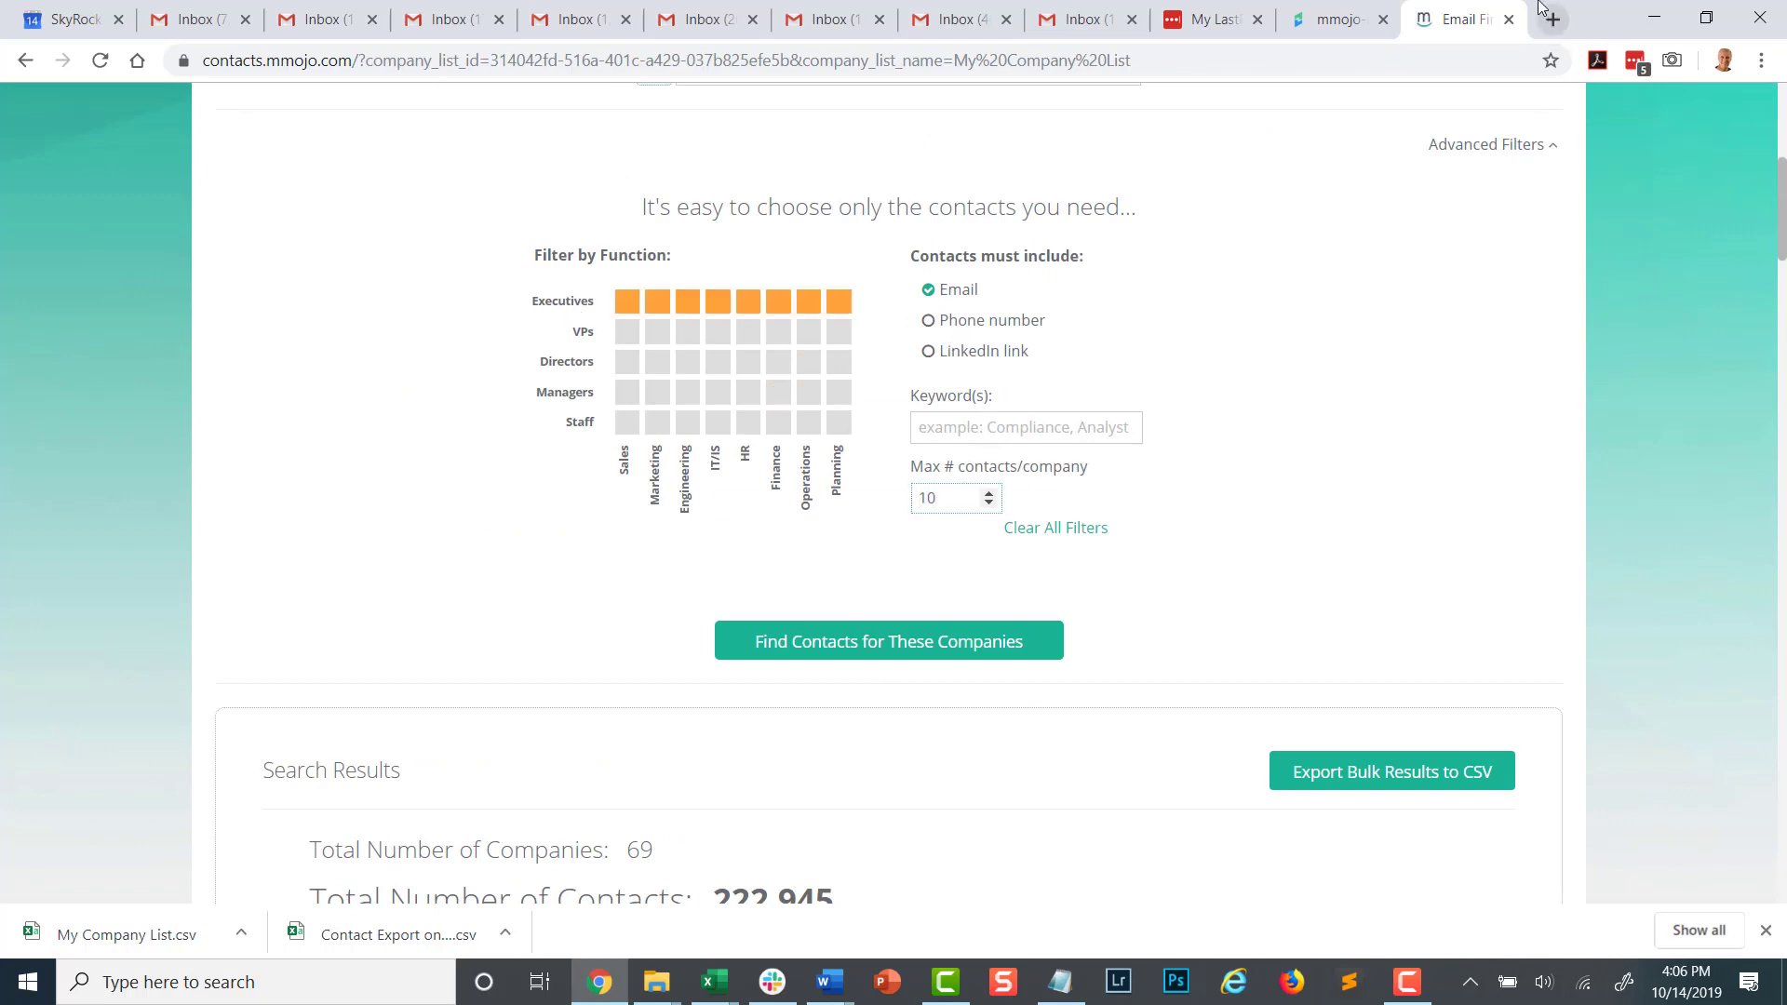
click(911, 653)
scroll(1503, 499, down, 1)
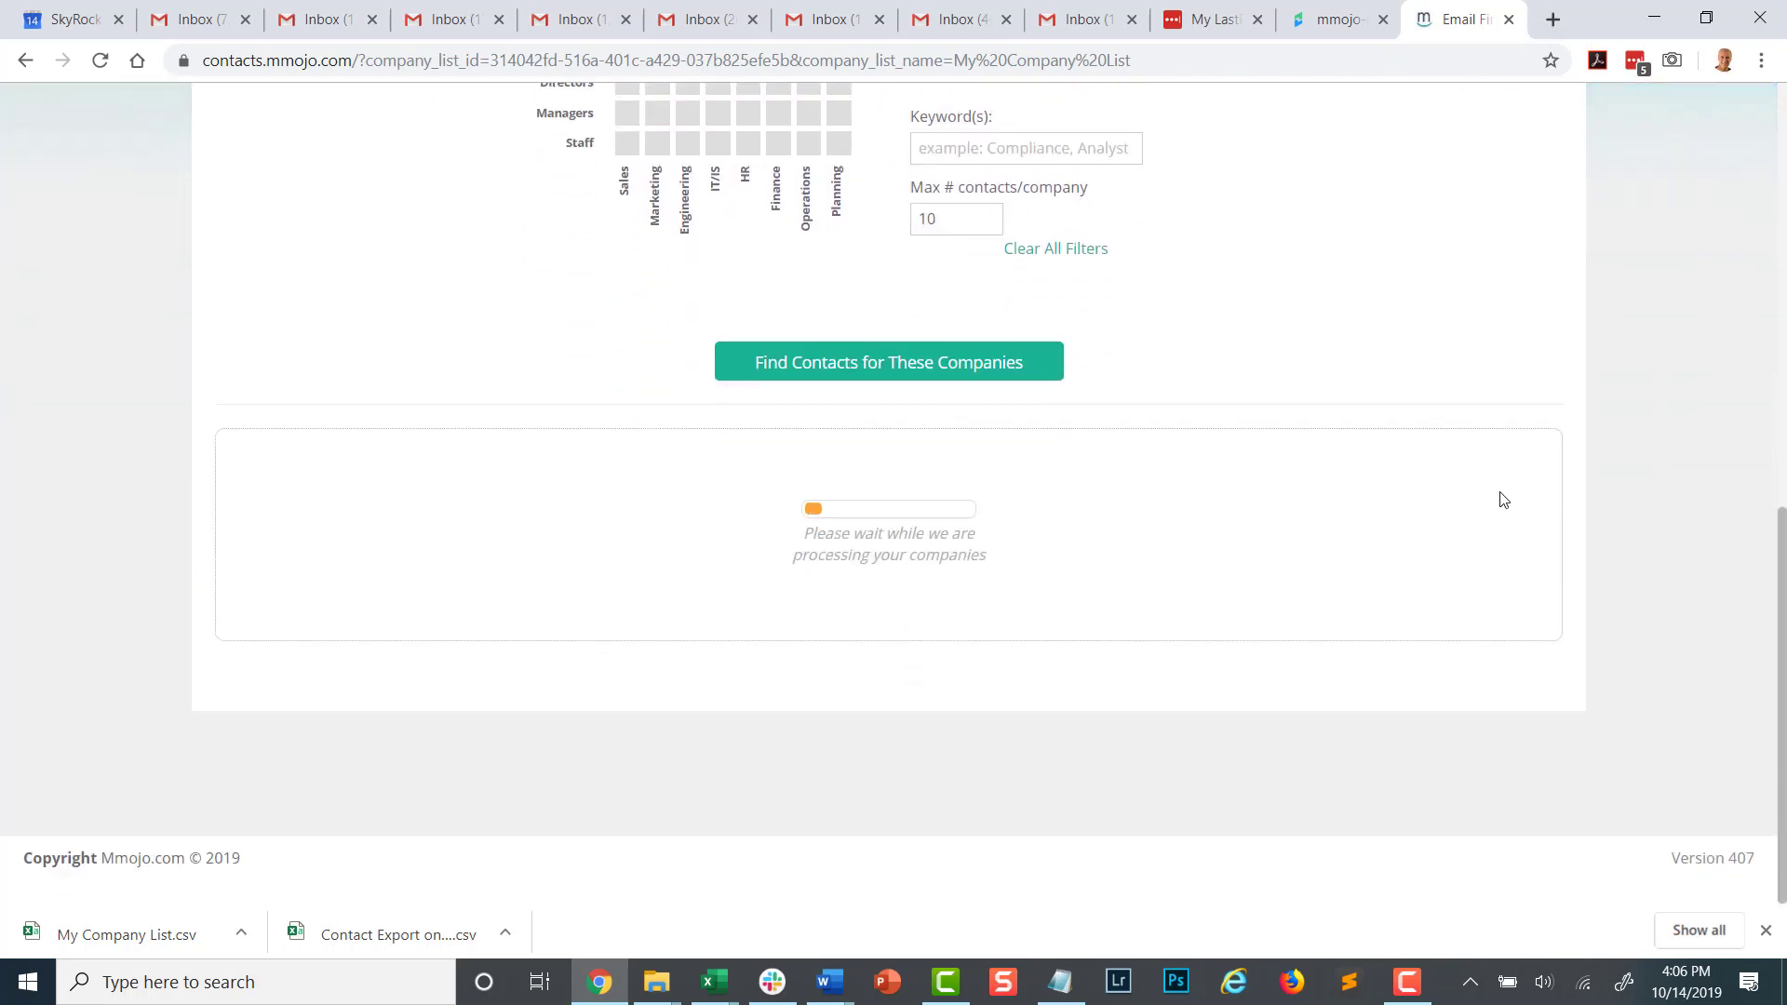
Review the filtered contact totals and per-company breakdown, including the contact preview for Agilent Technologies Inc
drag(1781, 610, 1781, 352)
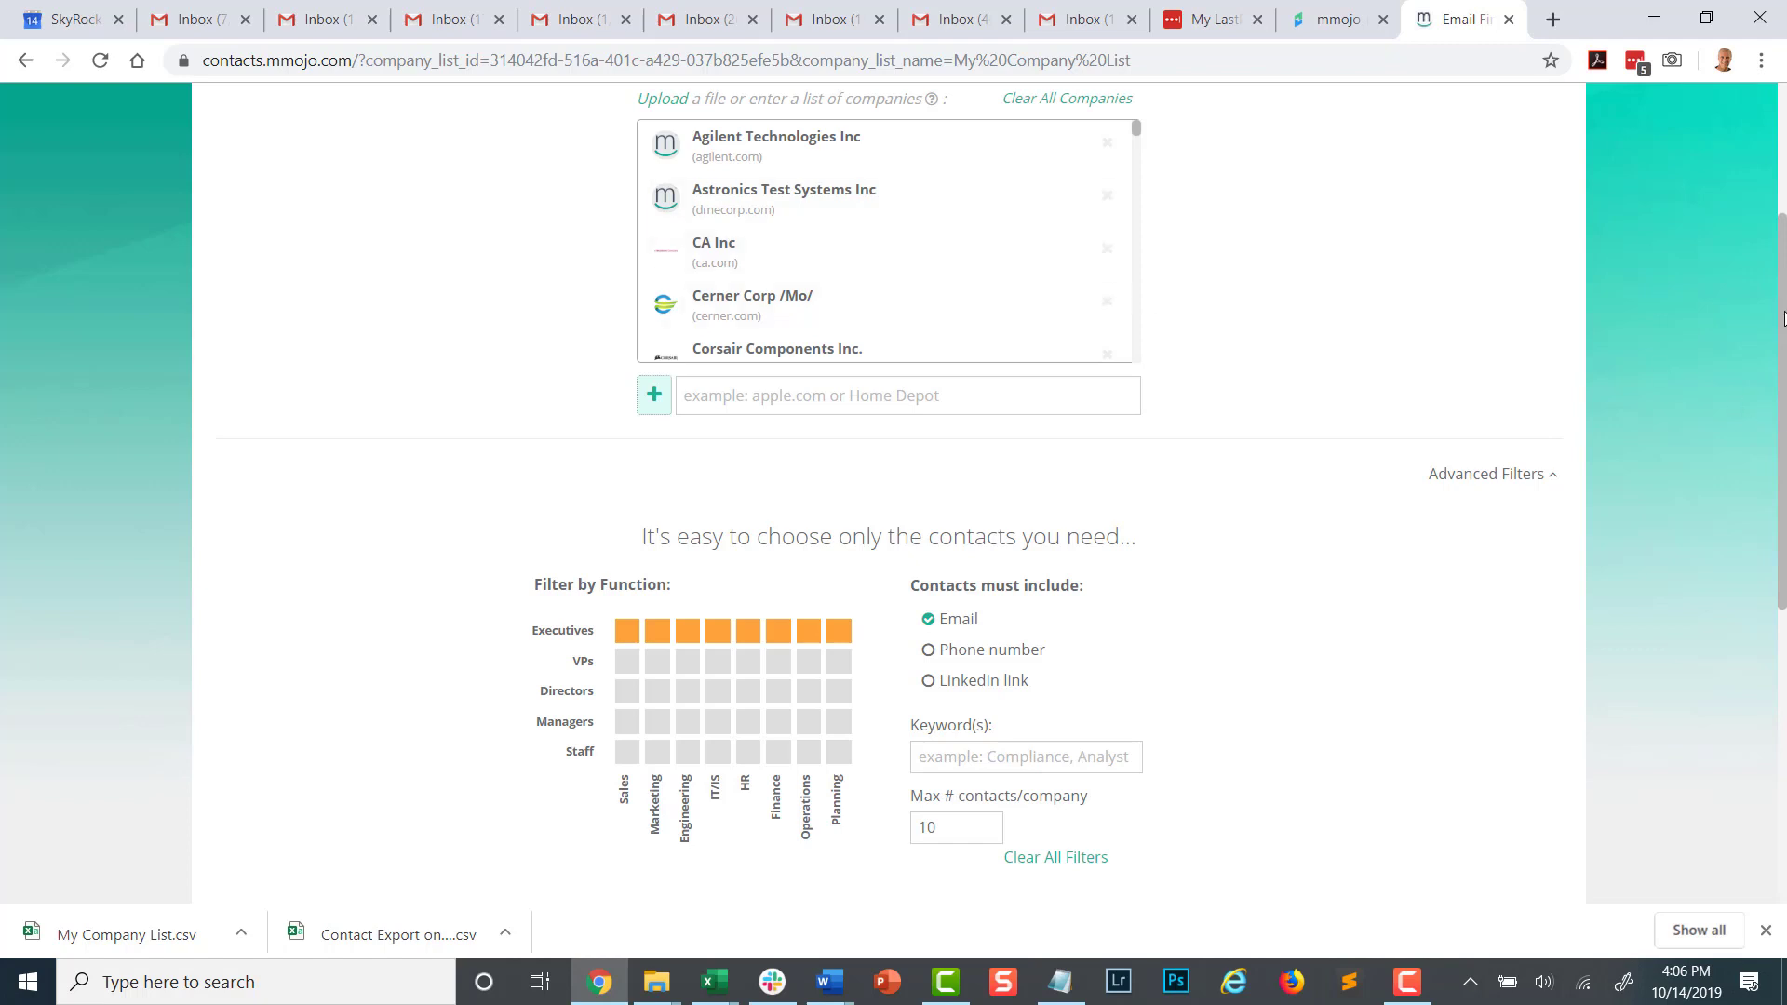
drag(1783, 319, 1774, 575)
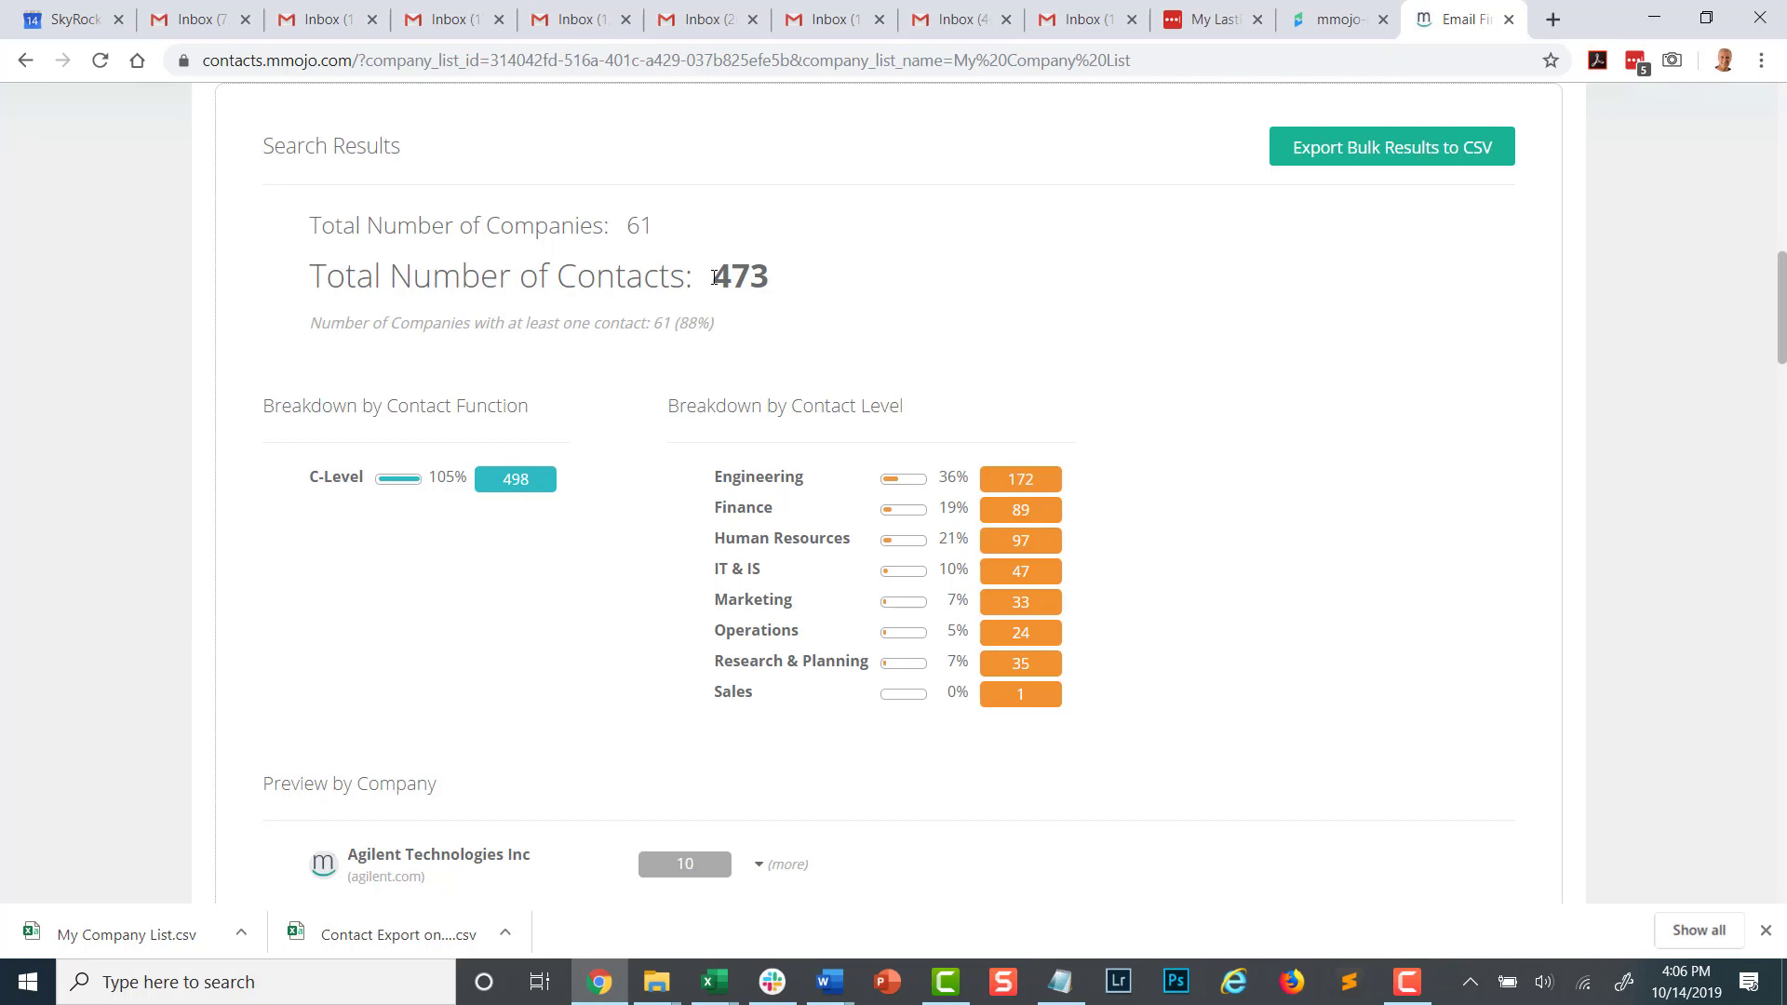
drag(714, 277, 757, 282)
click(761, 278)
drag(1784, 335, 1783, 436)
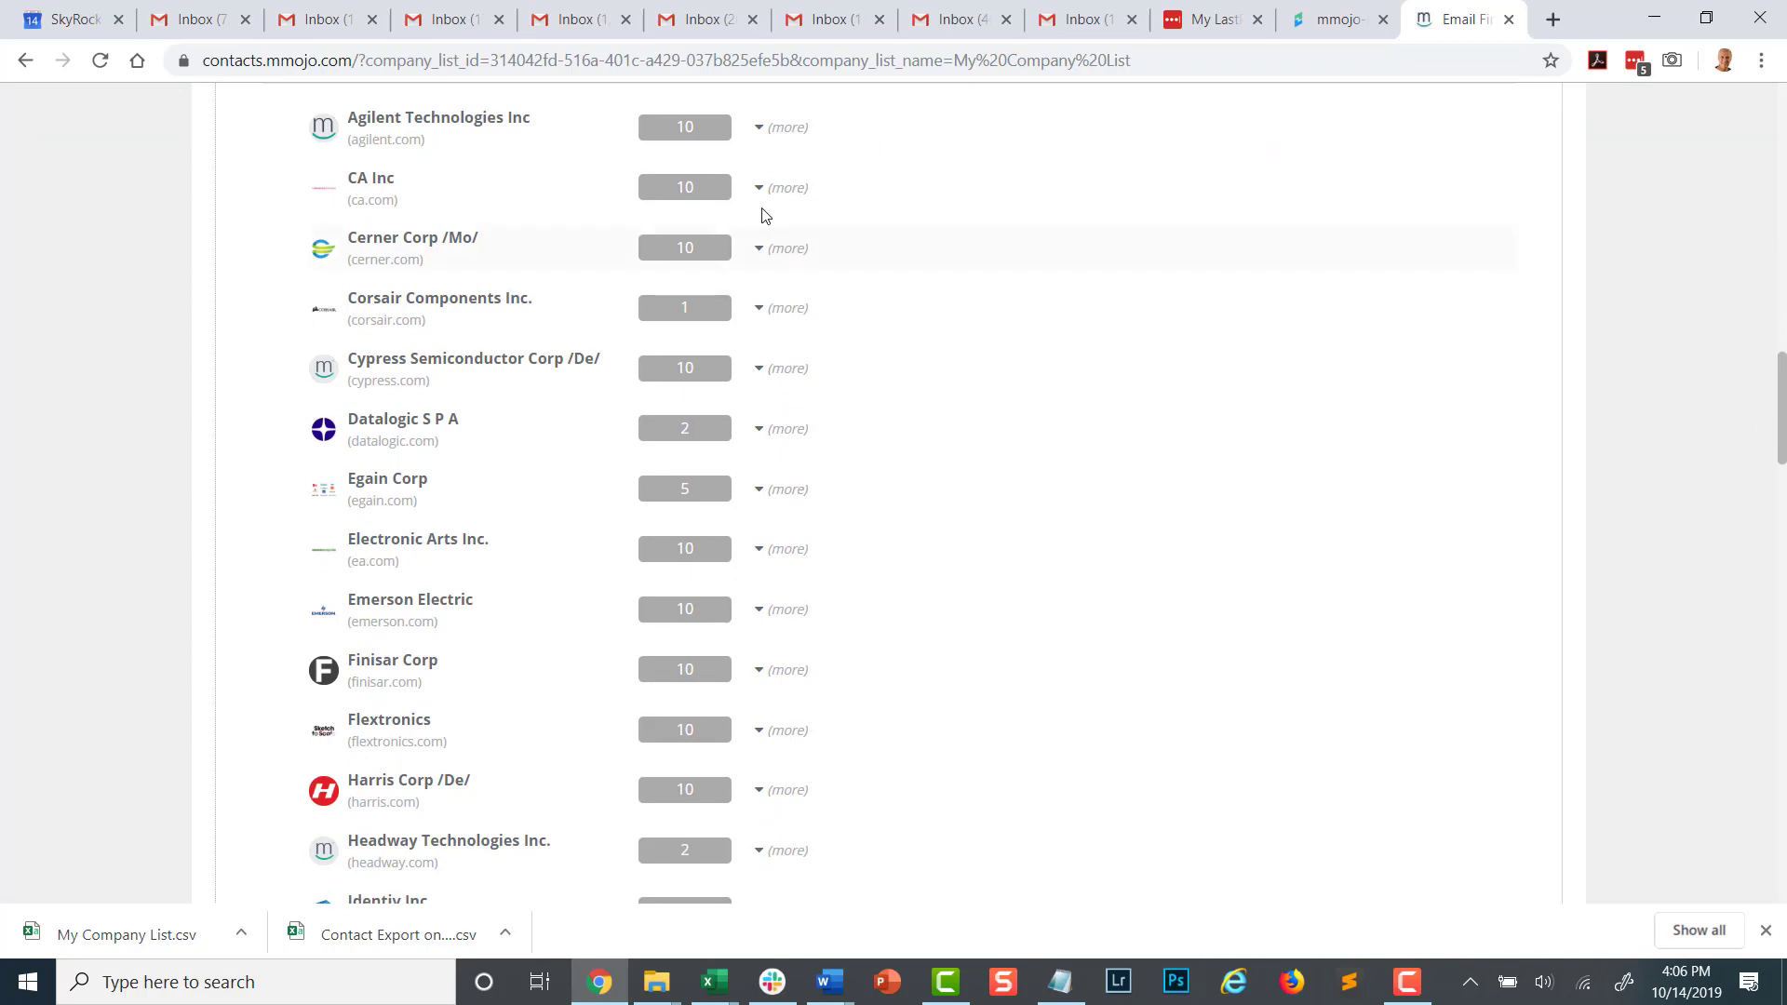
click(760, 130)
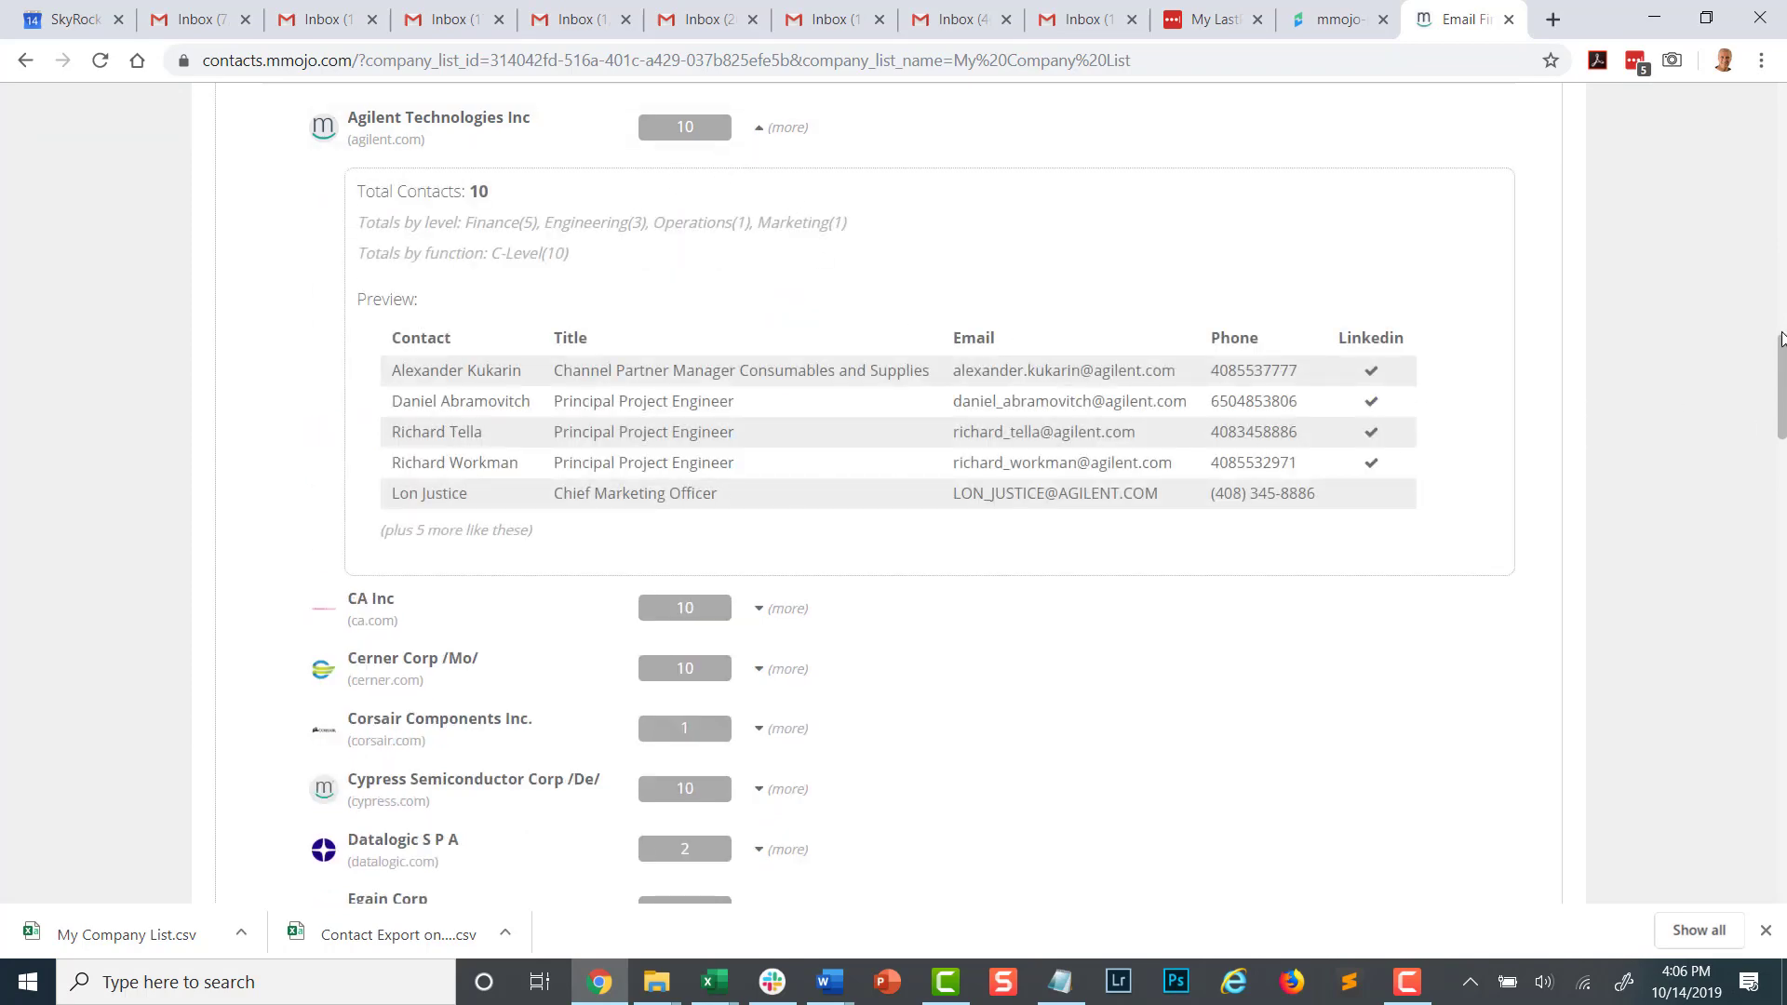
drag(1782, 345, 1784, 166)
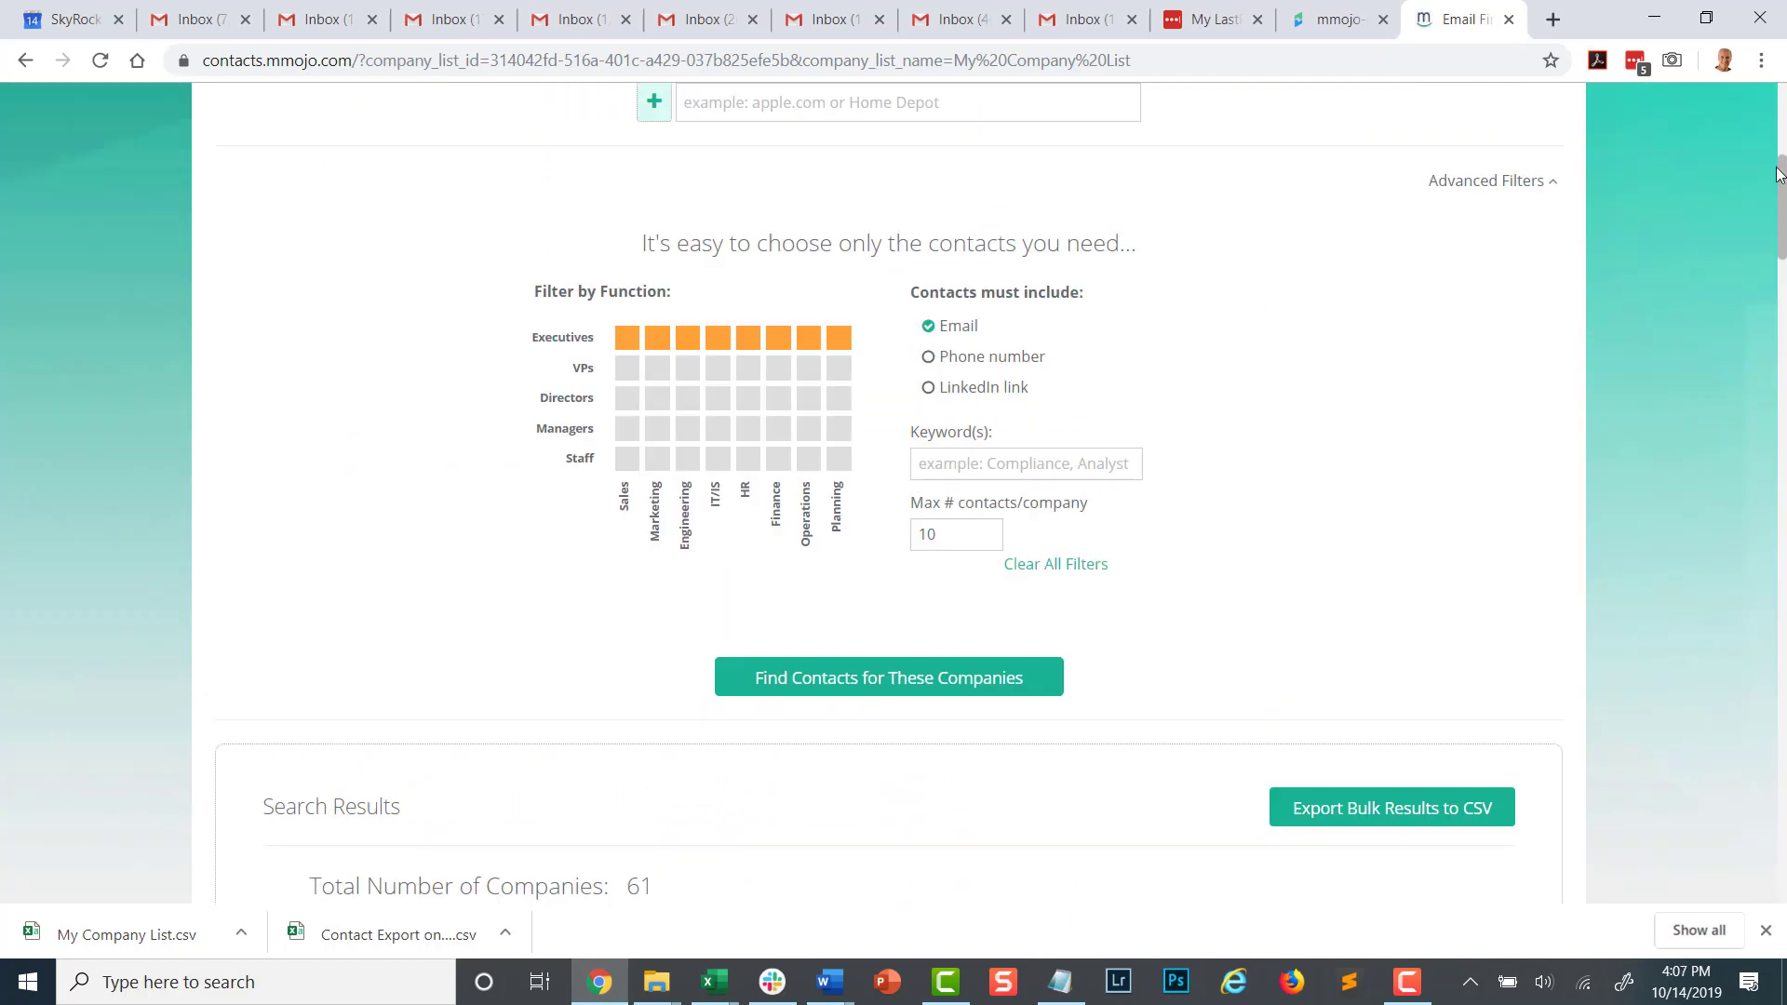